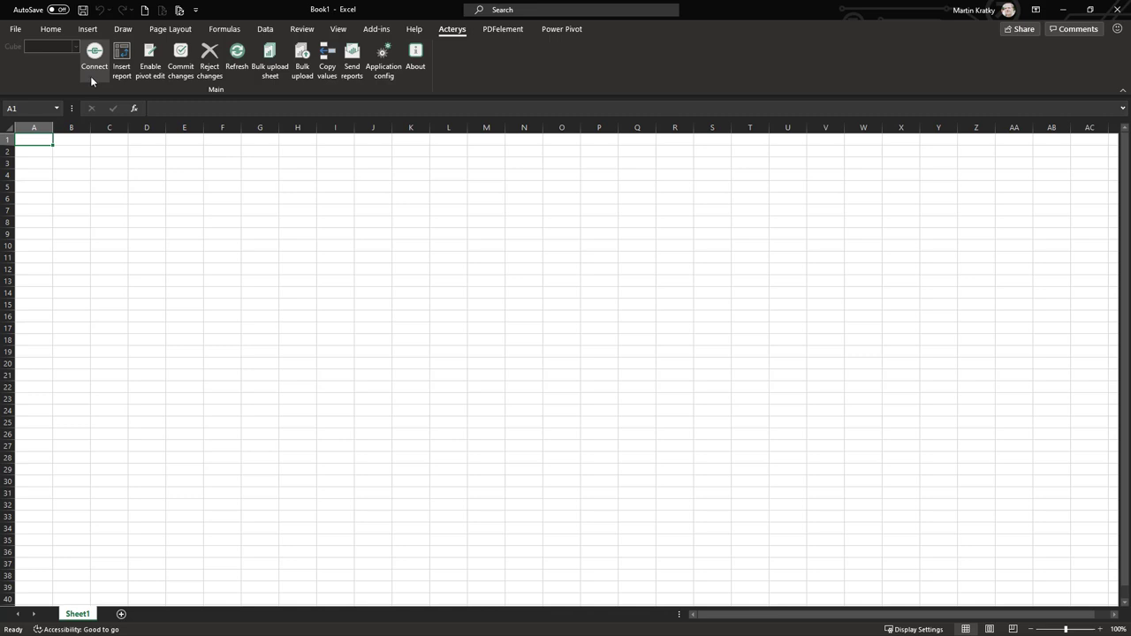
Check the Excel version and whether it is 32-bit or 64-bit in the account's product information
left_click(16, 34)
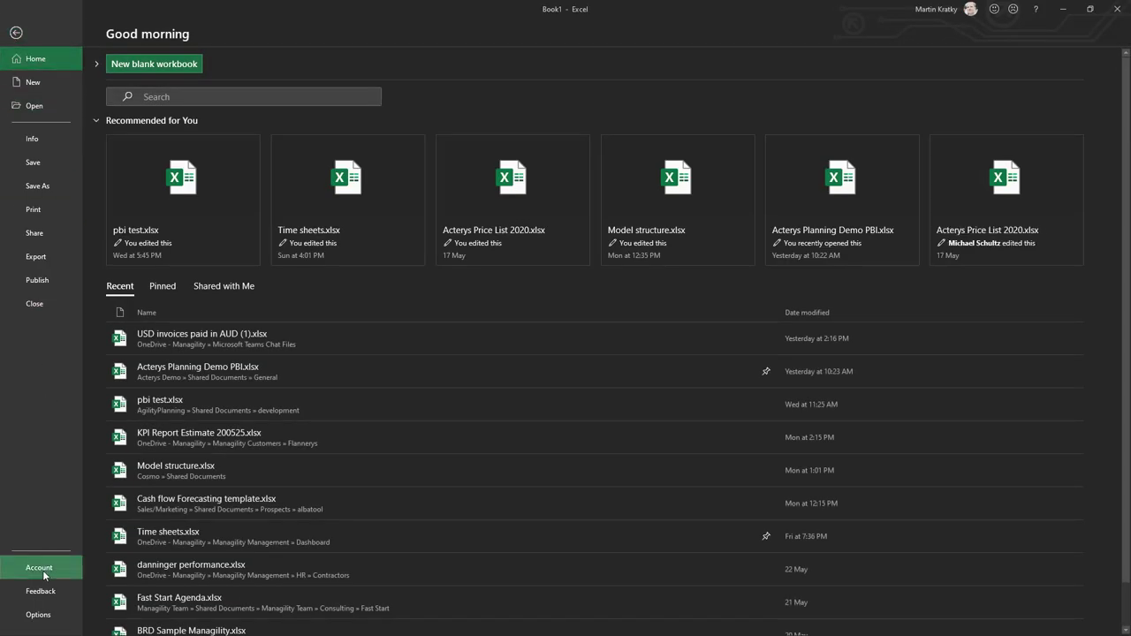
left_click(43, 569)
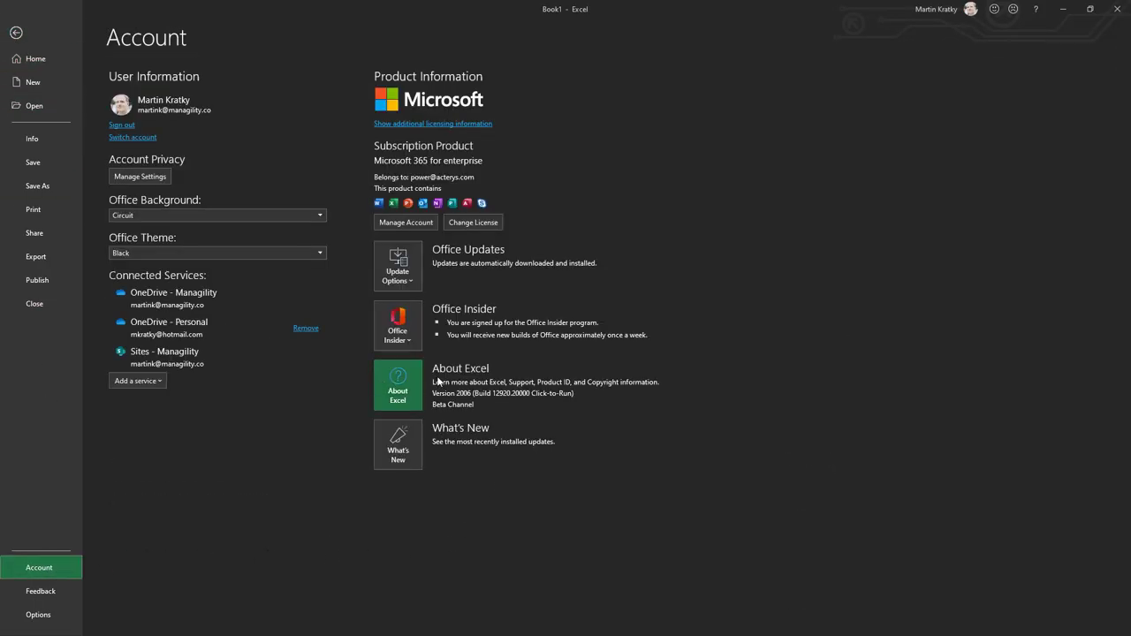
left_click(405, 392)
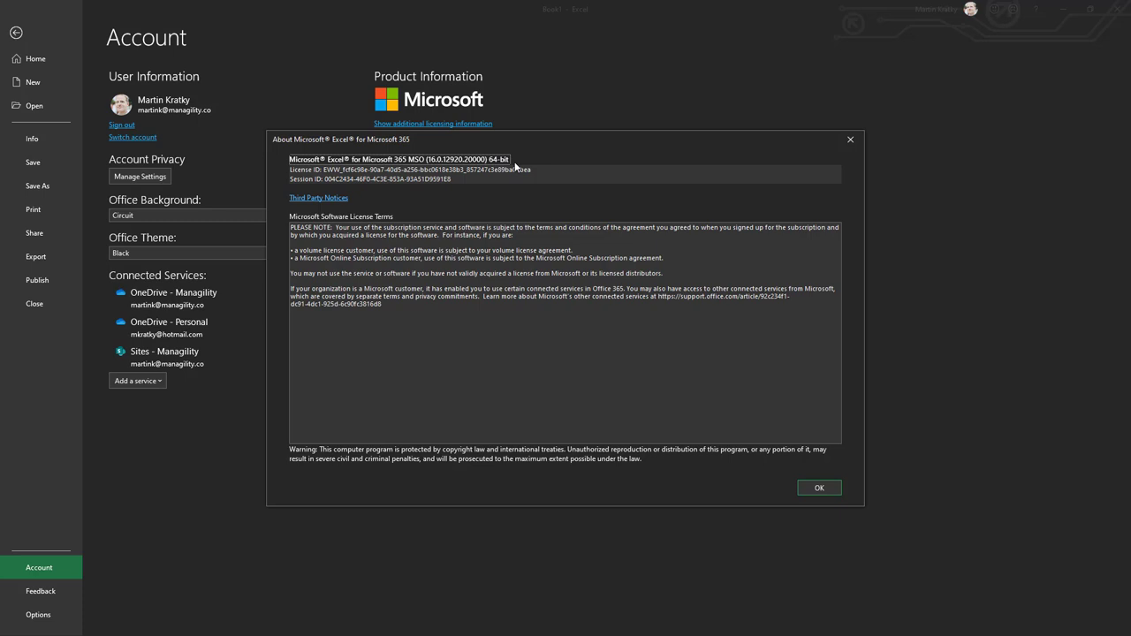
left_click(819, 488)
left_click(30, 60)
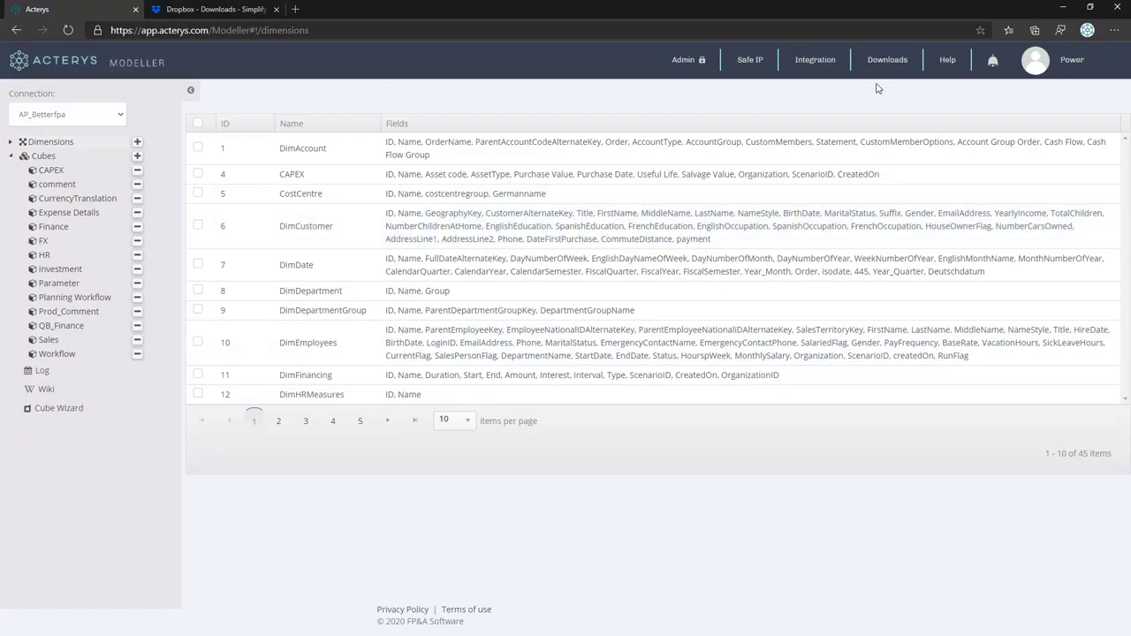
Switch to the browser and look up the Excel Add-in installers in the Acterys downloads folder on Dropbox
left_click(245, 13)
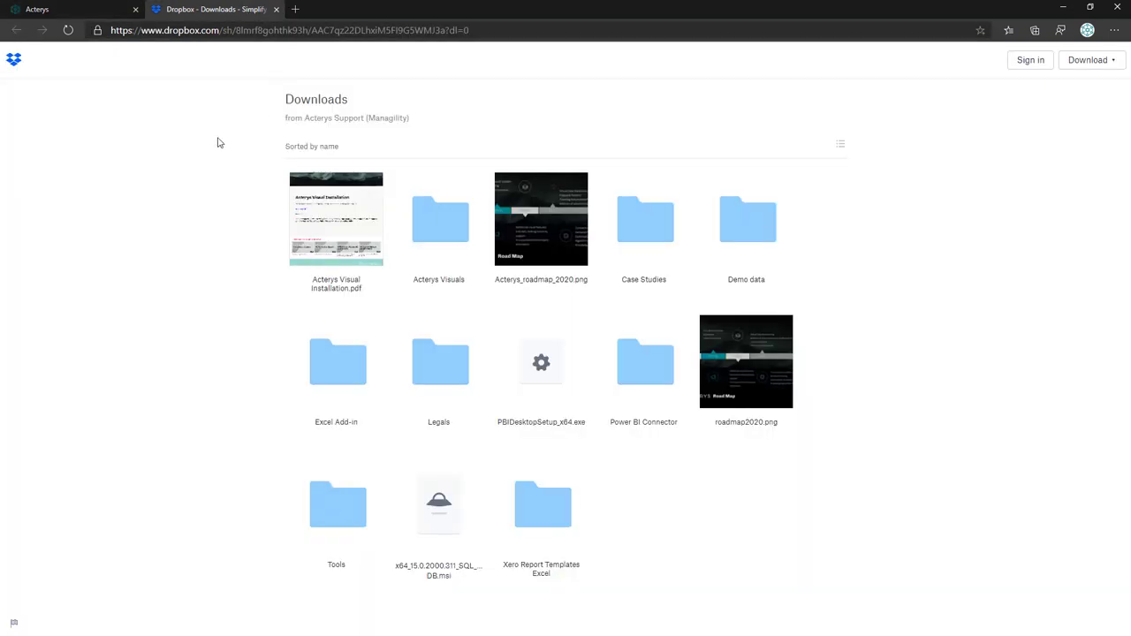
left_click(337, 380)
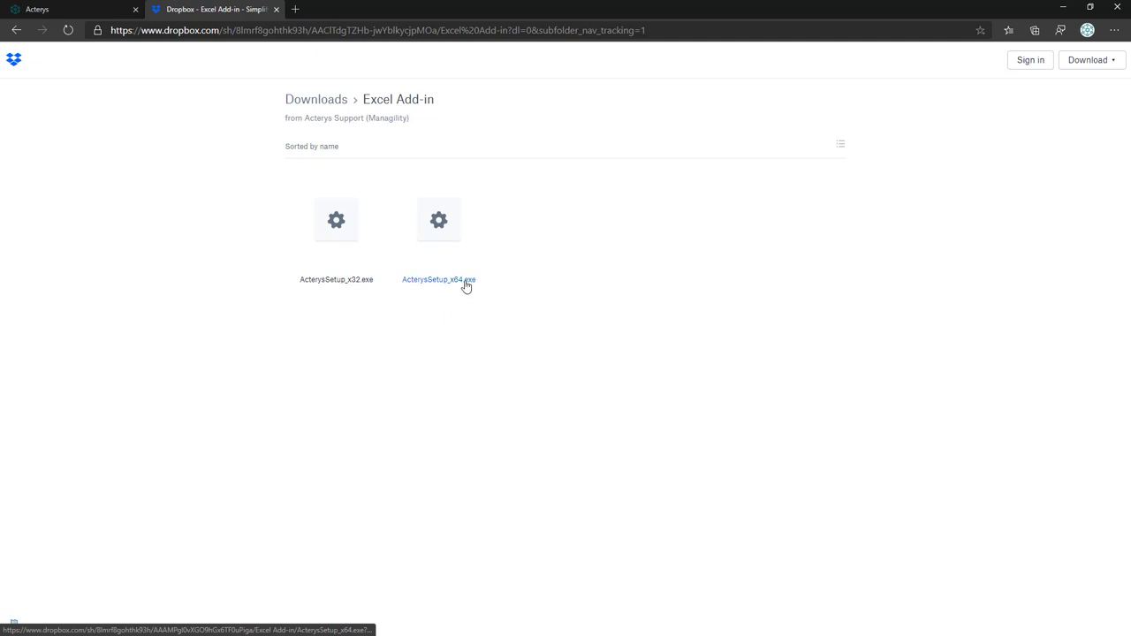
left_click(56, 18)
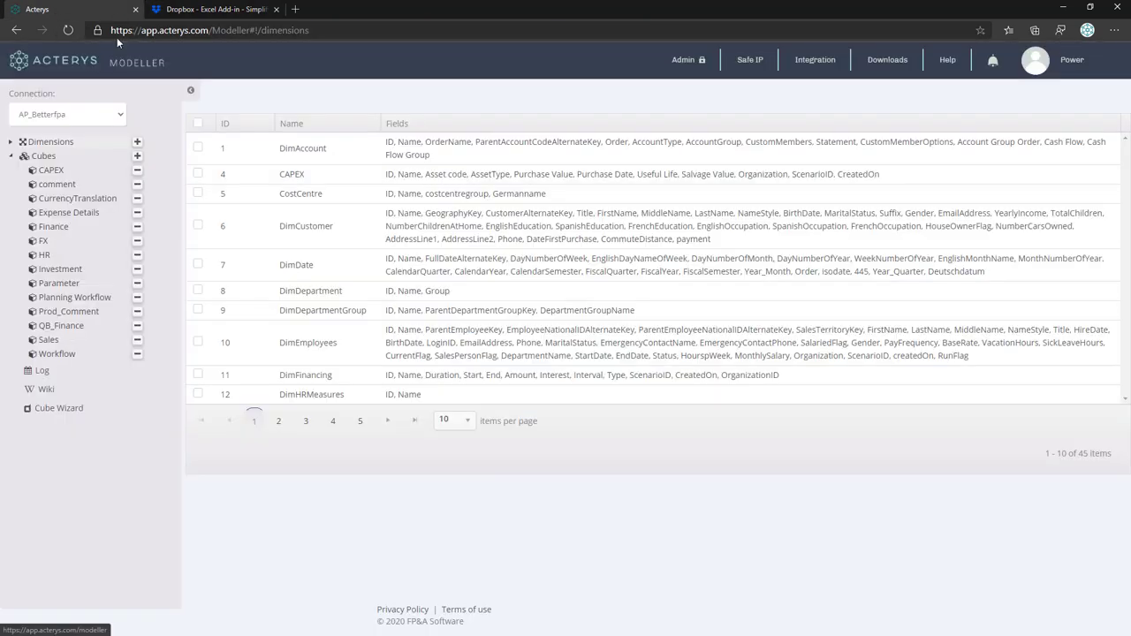
Switch back to Excel and connect the Acterys add-in by signing in with the Microsoft account connected to Windows
key("alt+Tab")
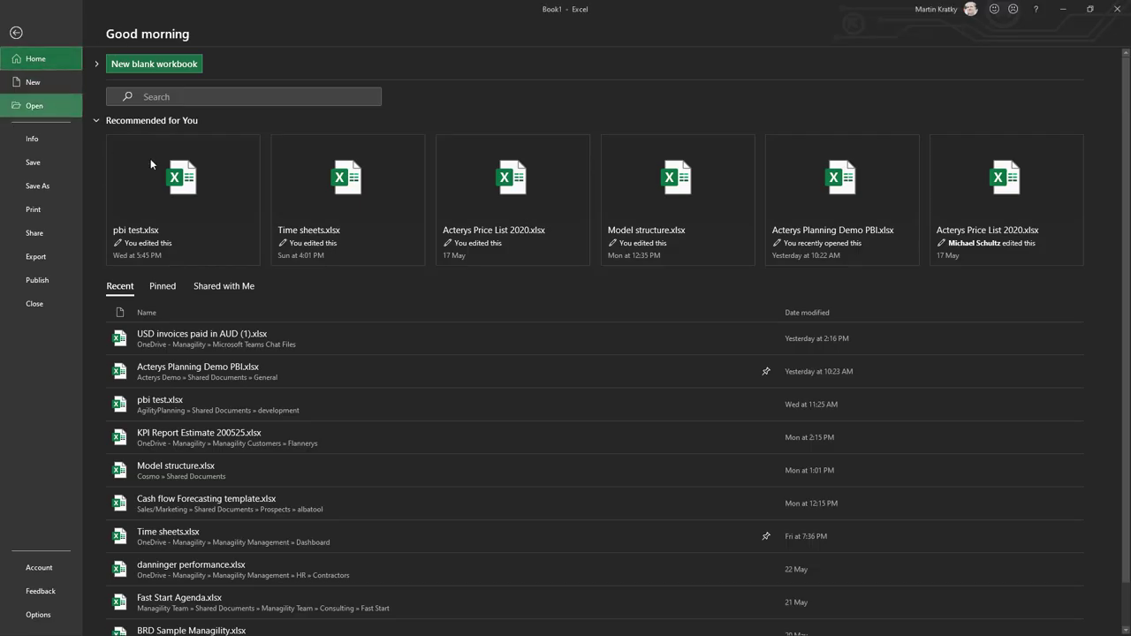
left_click(16, 32)
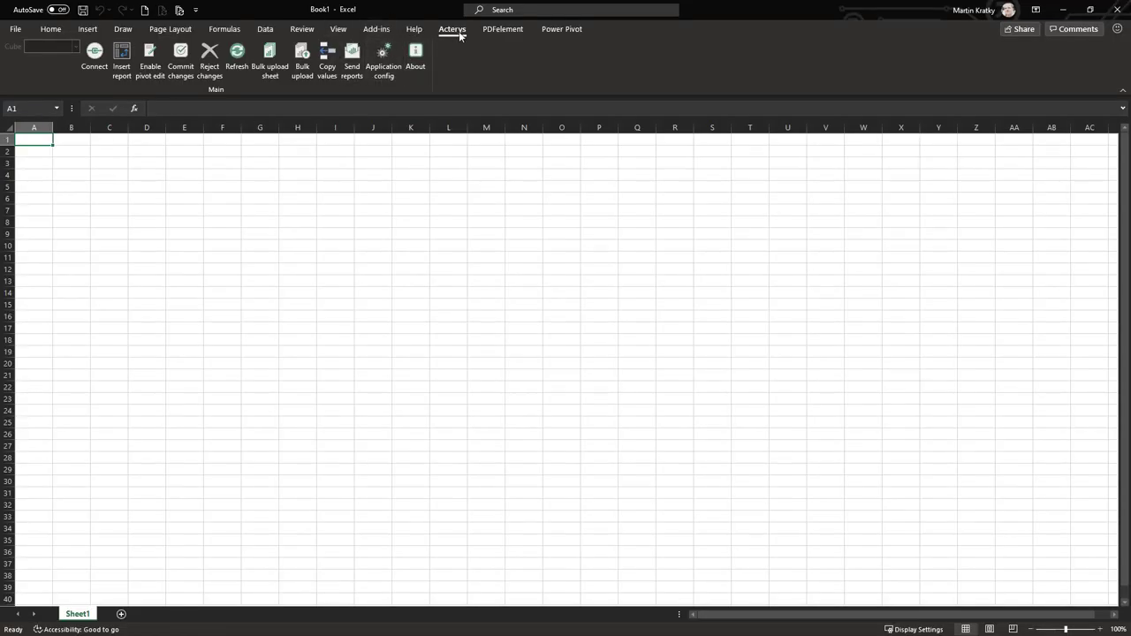
left_click(92, 62)
left_click(556, 382)
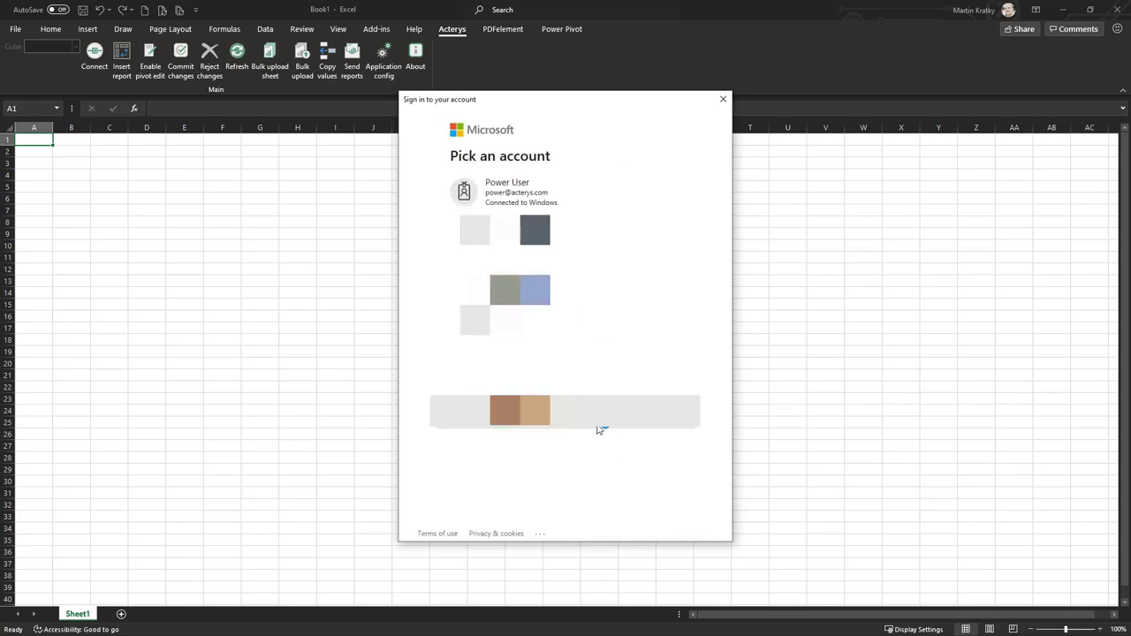
left_click(522, 201)
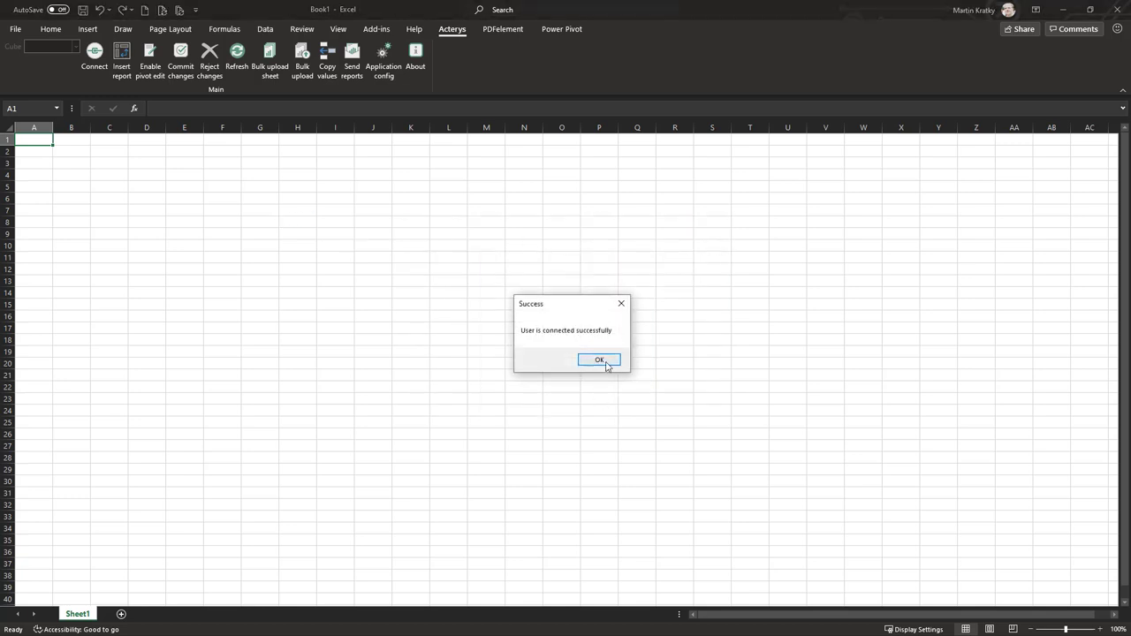
left_click(599, 361)
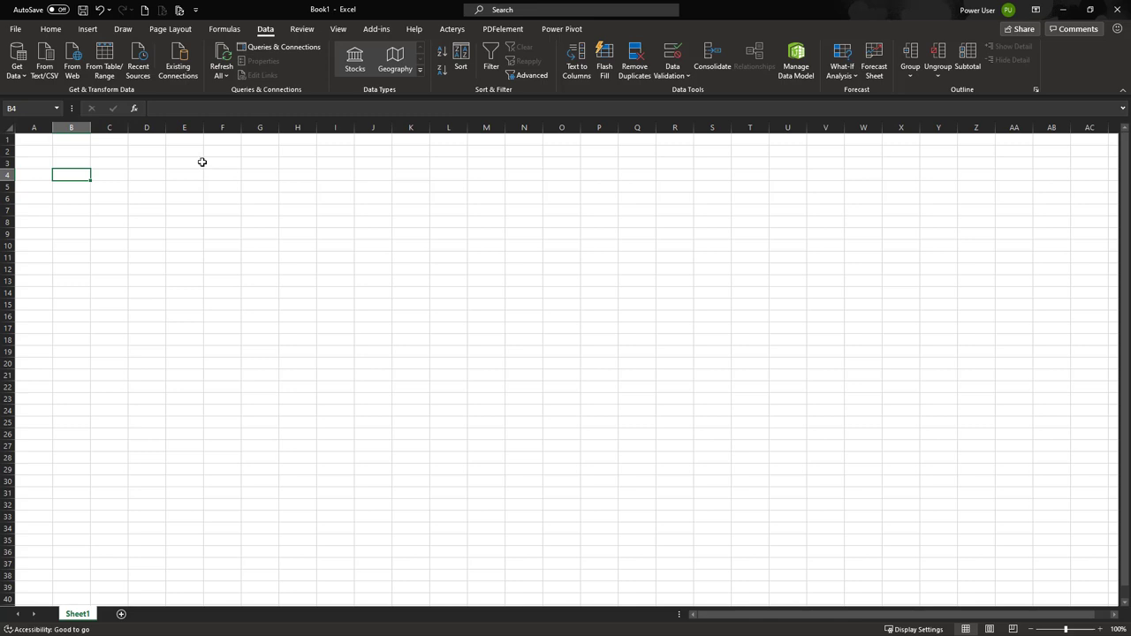
Connect to the Azure SQL database AP_betterfpa on server acterys.database.windows.net as a data source, signing in with a Microsoft account
left_click(17, 74)
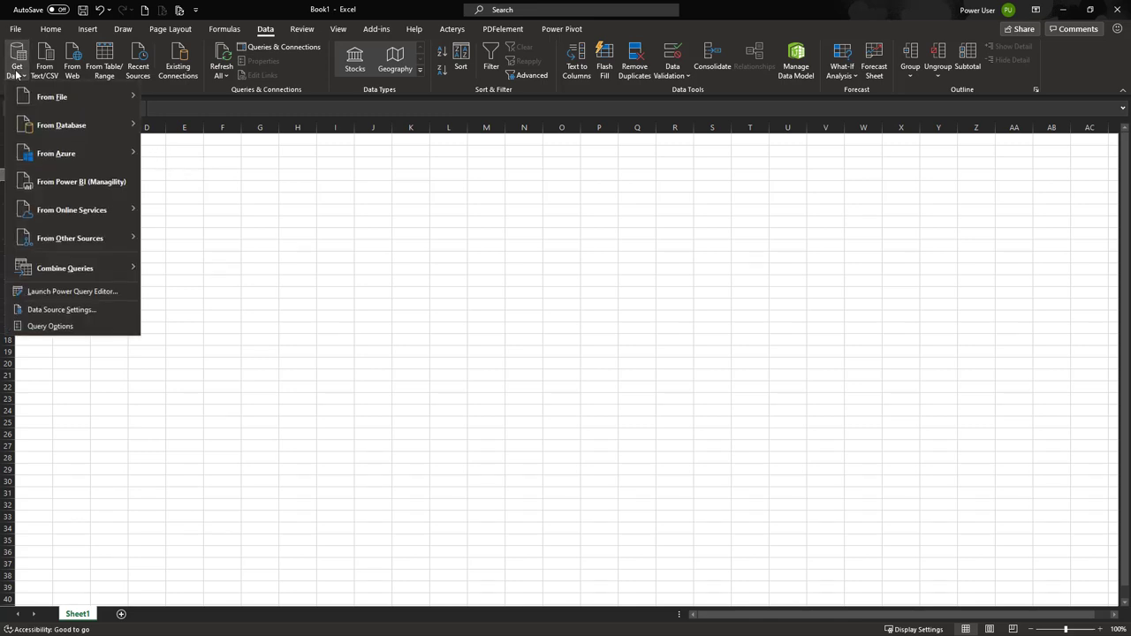
mouse_move(46, 123)
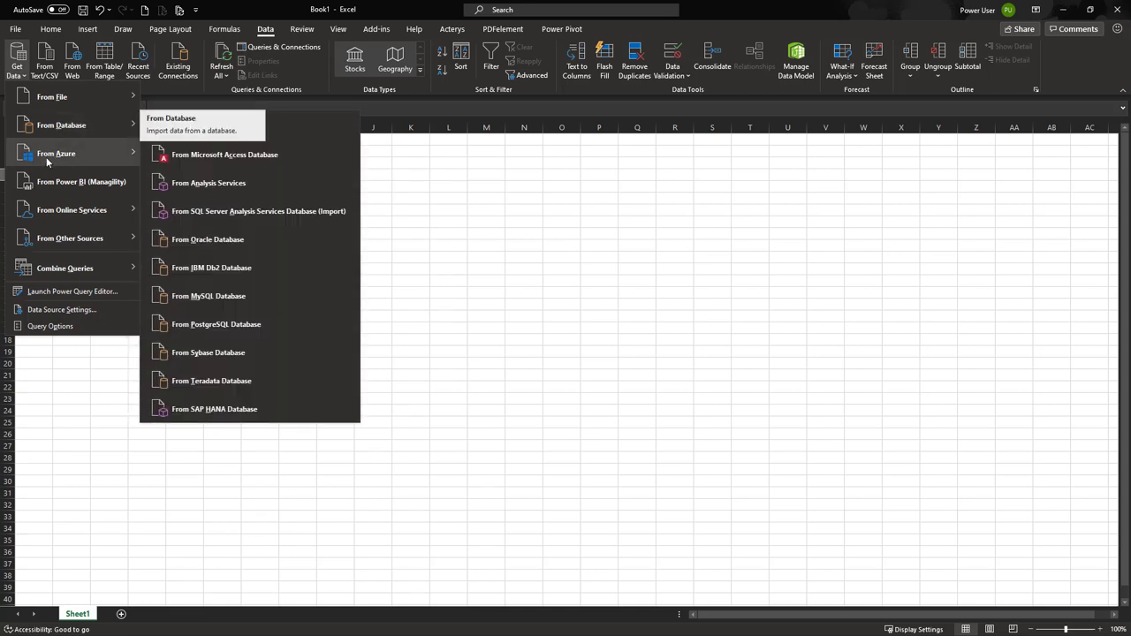
mouse_move(40, 163)
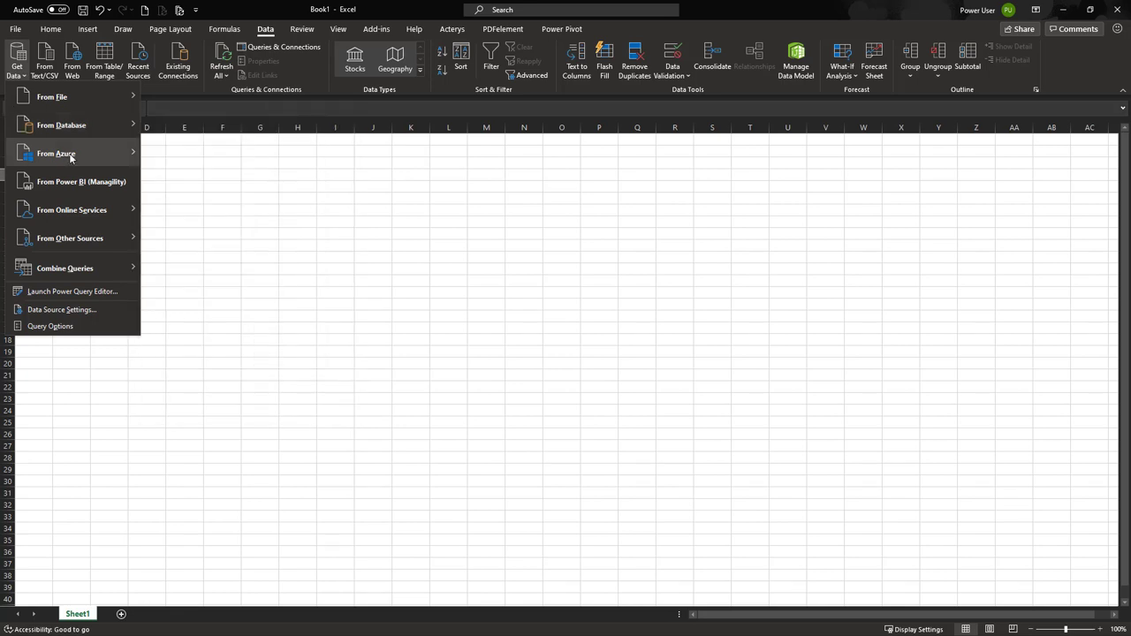
left_click(189, 156)
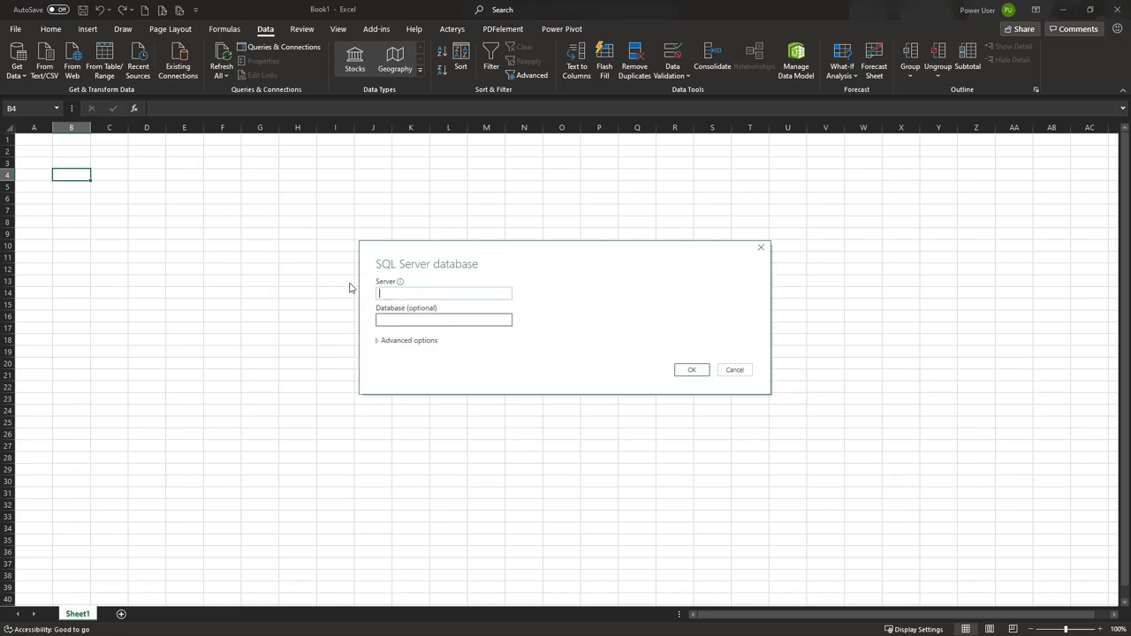
type("acterys.database.windows.net")
left_click(415, 318)
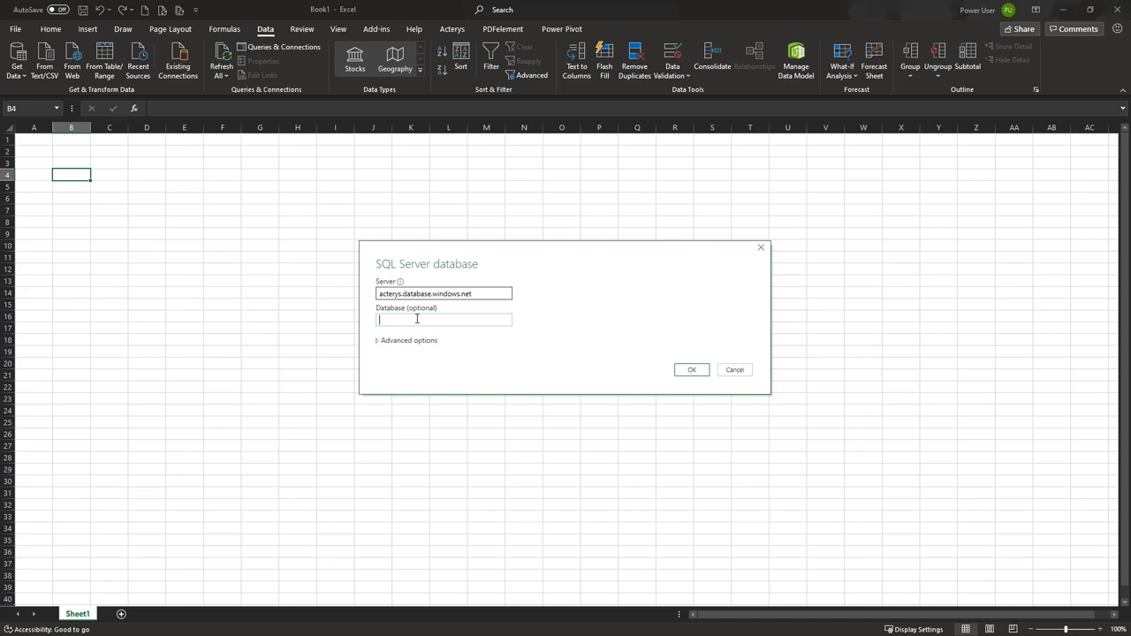
type("AP_betterfpa")
left_click(694, 372)
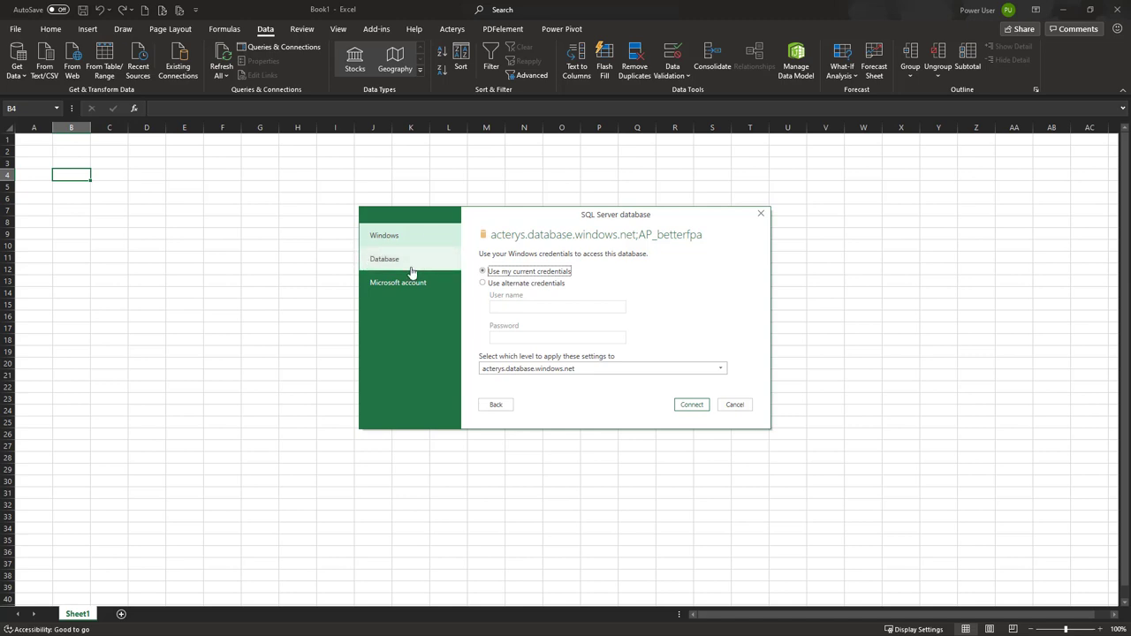
left_click(377, 292)
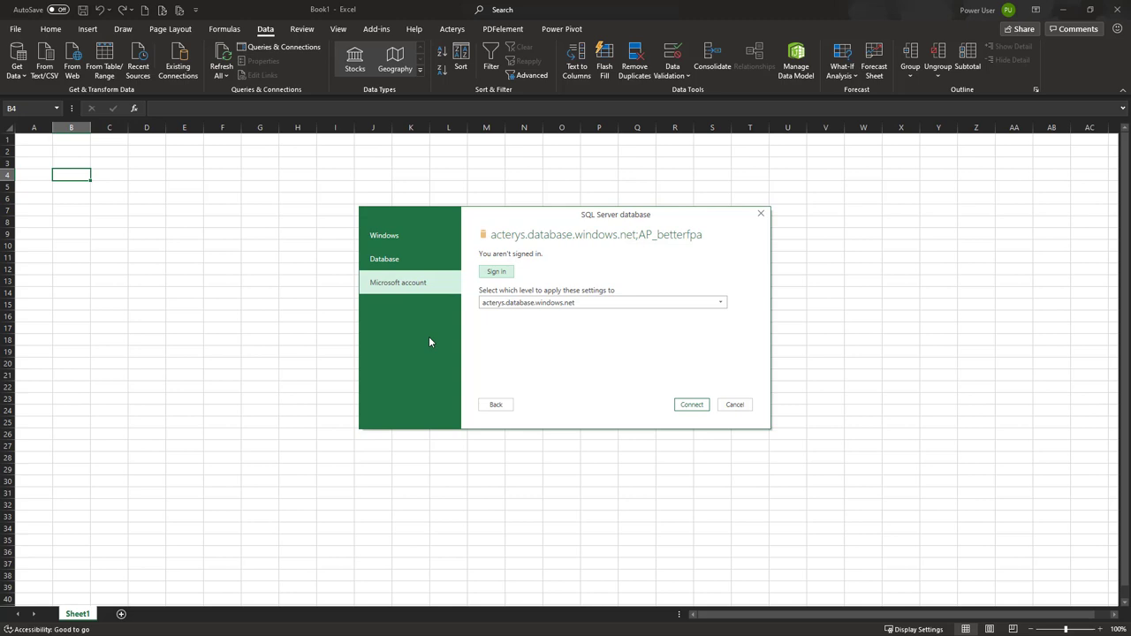
left_click(496, 271)
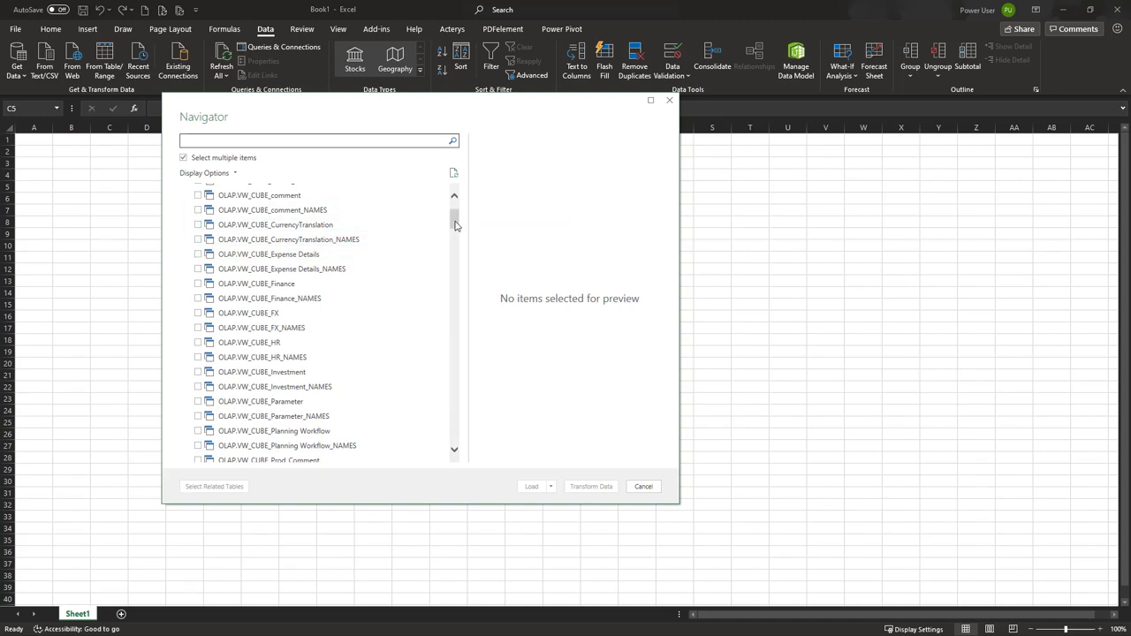
Choose the OLAP.CUBE_Finance_WB table for import from the database and enlarge the Navigator to preview its columns
left_click_drag(455, 226, 454, 213)
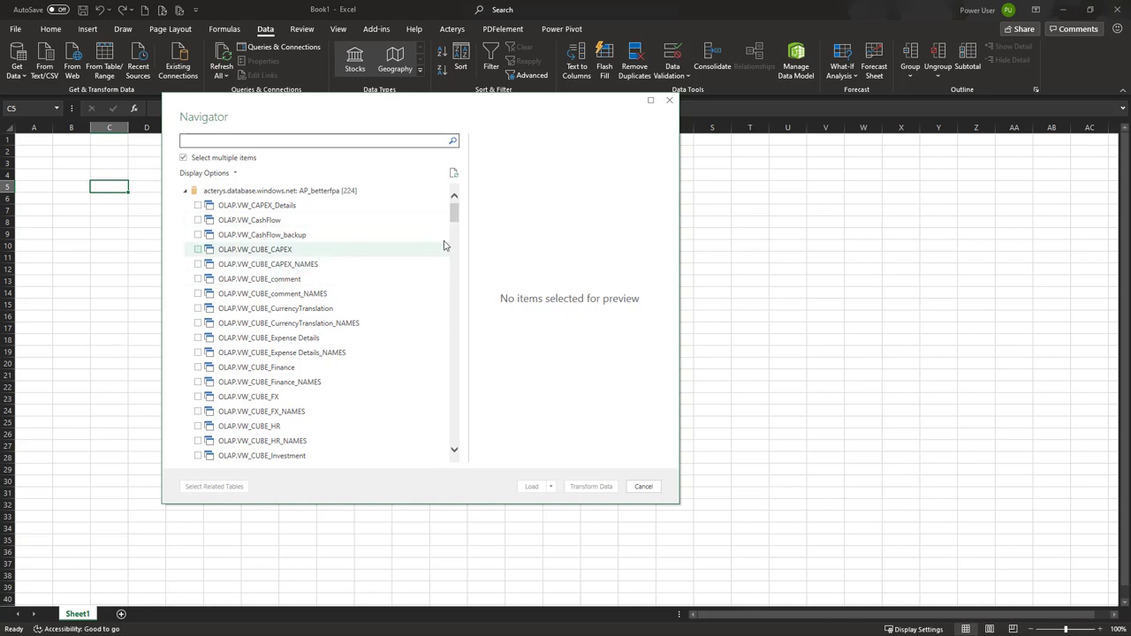
left_click_drag(457, 222, 455, 252)
scroll(341, 345, "down", 2)
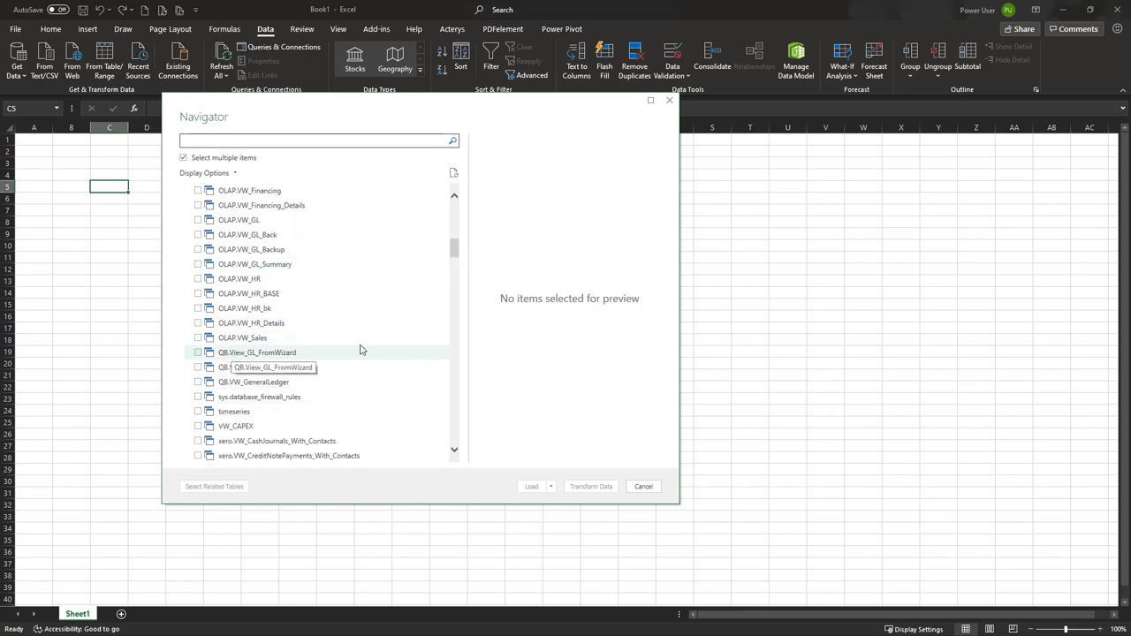
scroll(274, 259, "down", 3)
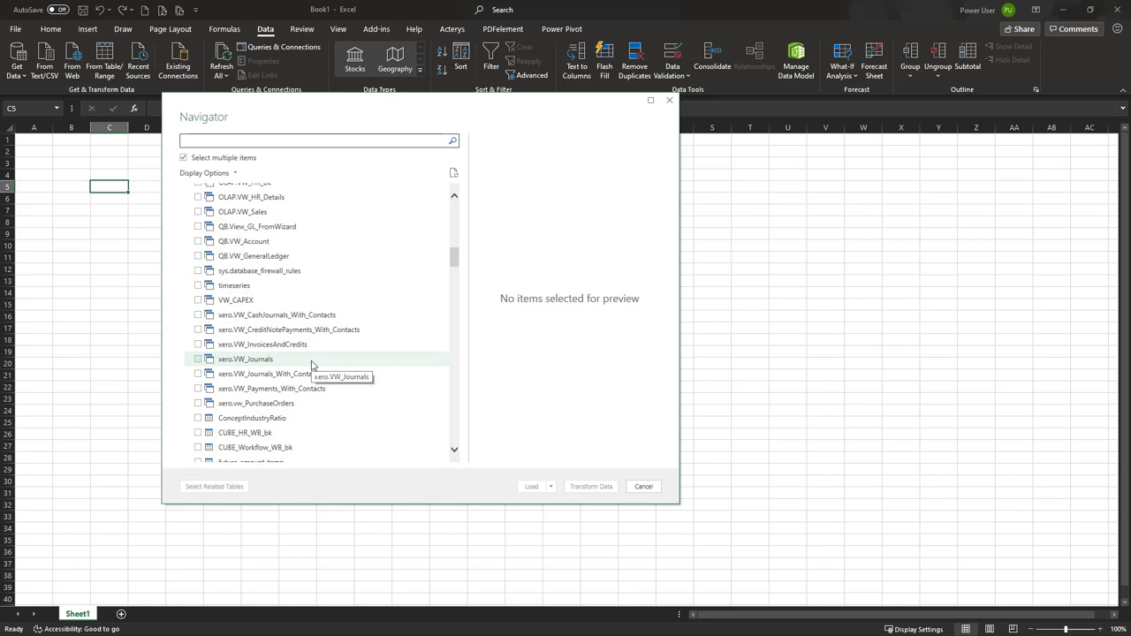
left_click_drag(457, 256, 462, 286)
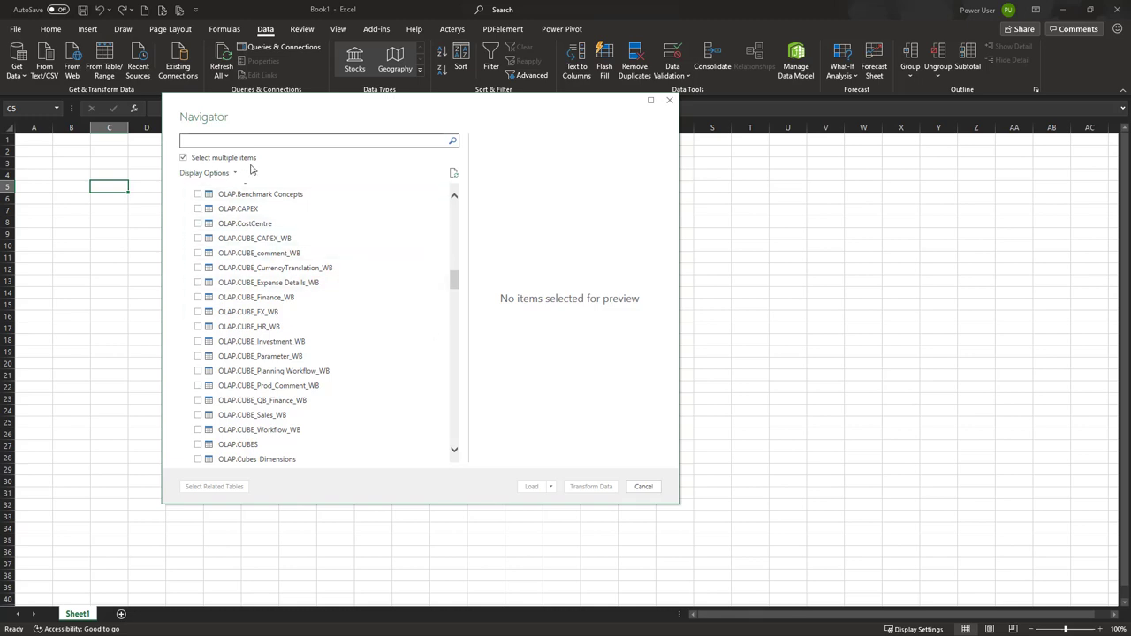
left_click(197, 298)
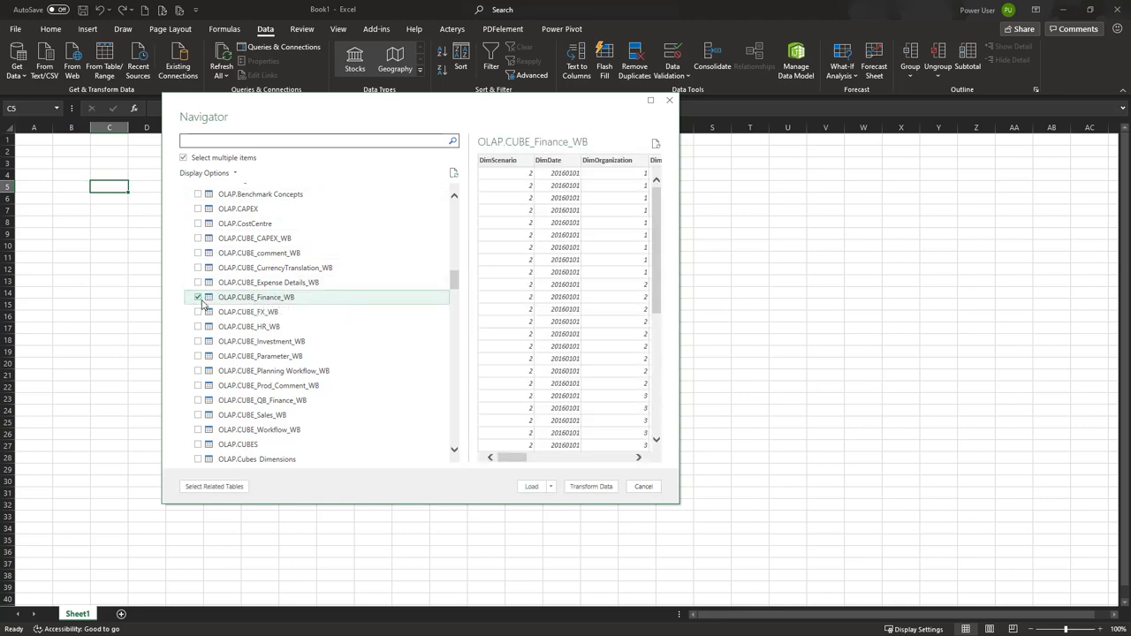
left_click_drag(675, 500, 899, 522)
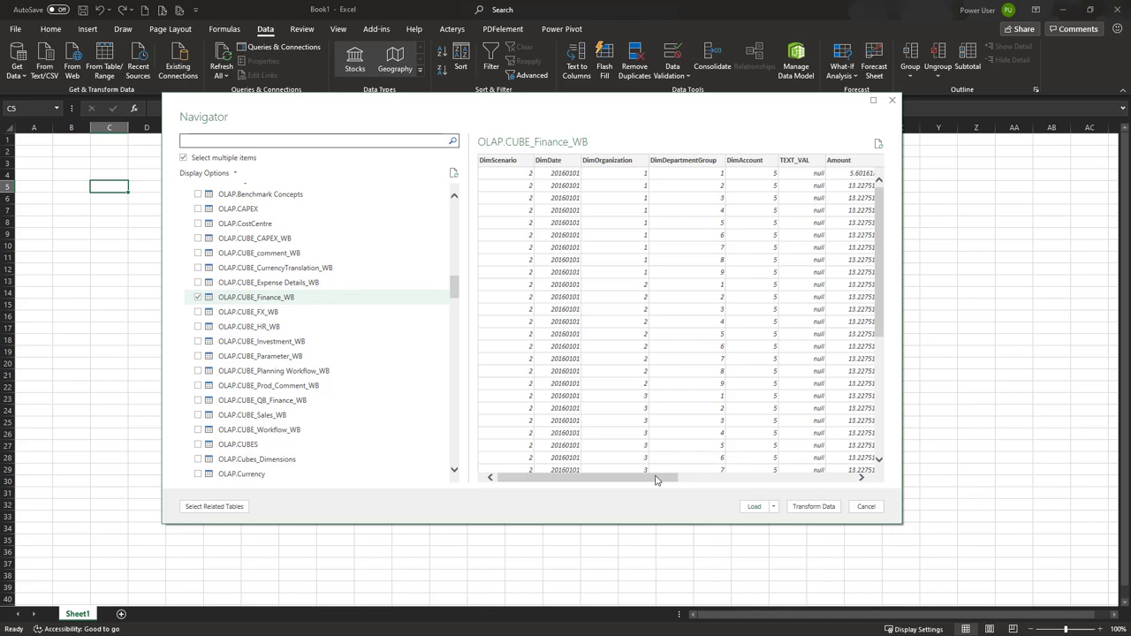
left_click_drag(656, 477, 467, 474)
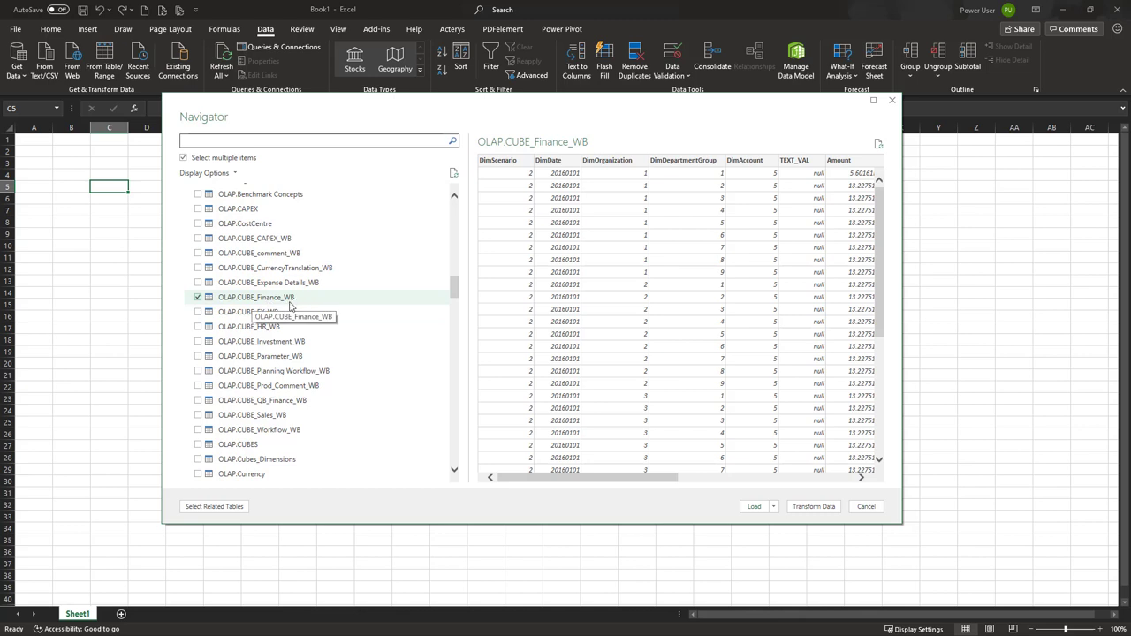
Add all tables related to OLAP.CUBE_Finance_WB to the selection and load them into the workbook
left_click(230, 507)
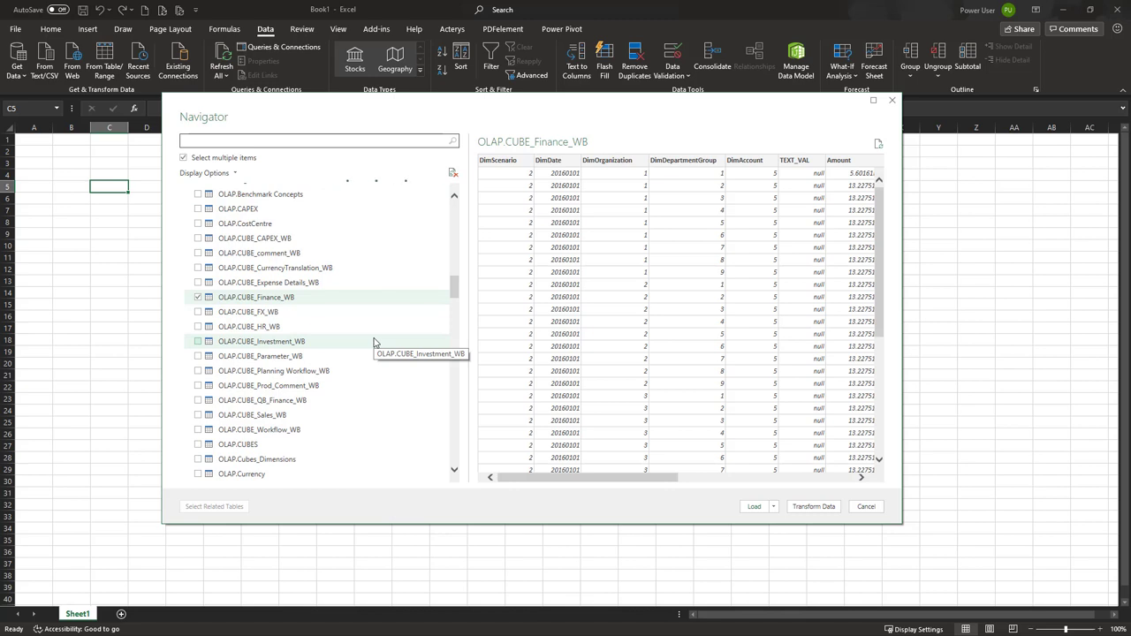
scroll(374, 342, "down", 2)
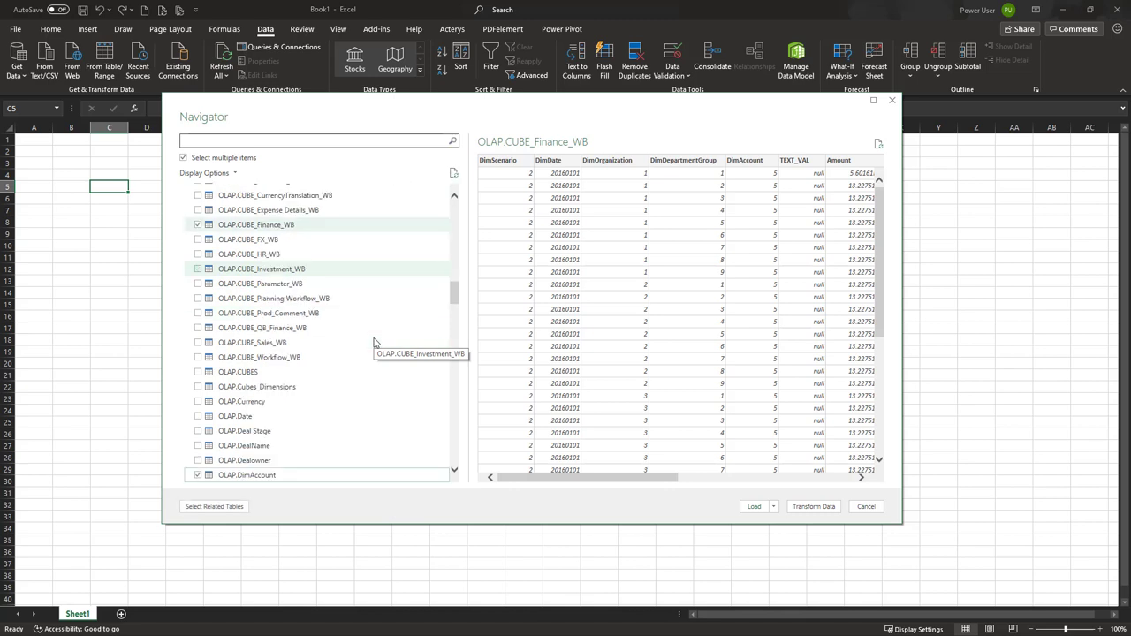
left_click_drag(454, 296, 471, 331)
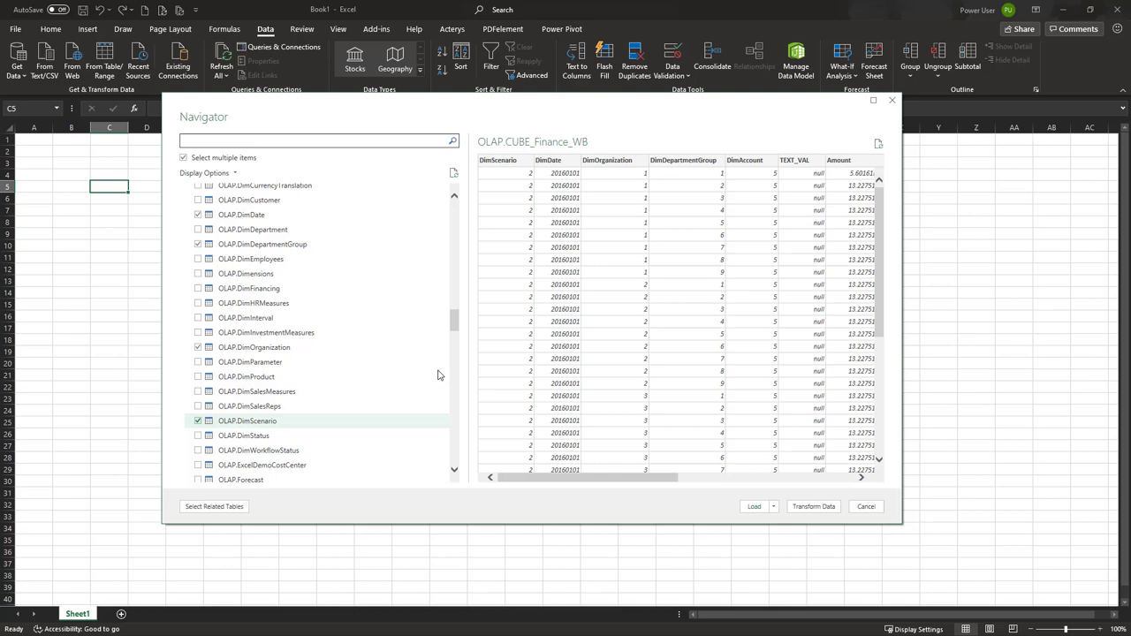
left_click_drag(453, 322, 471, 474)
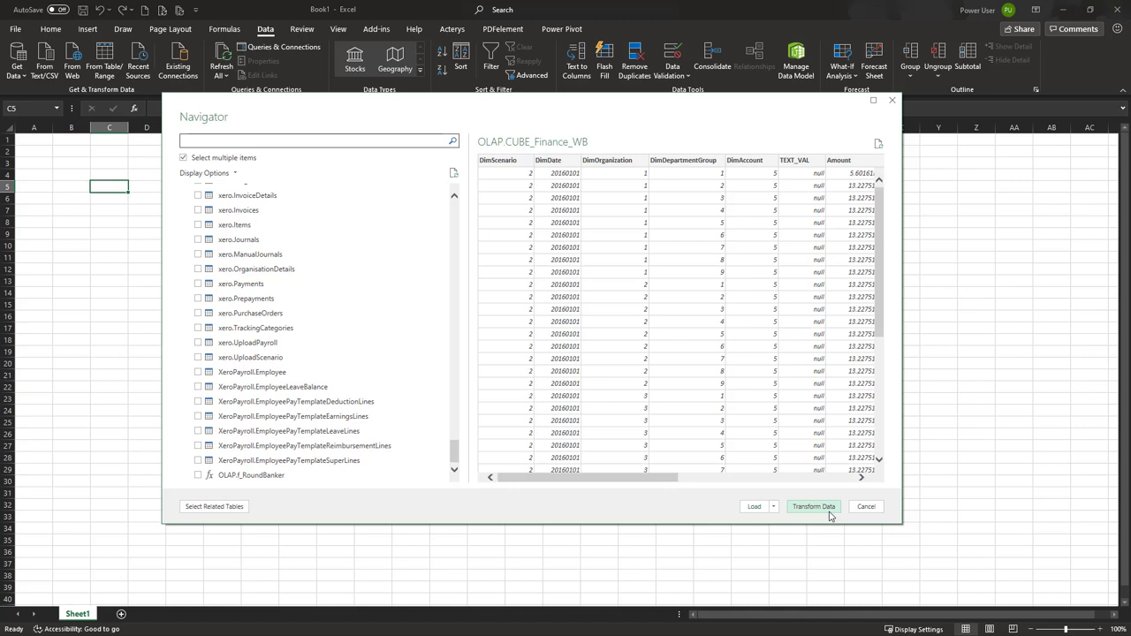
left_click(753, 507)
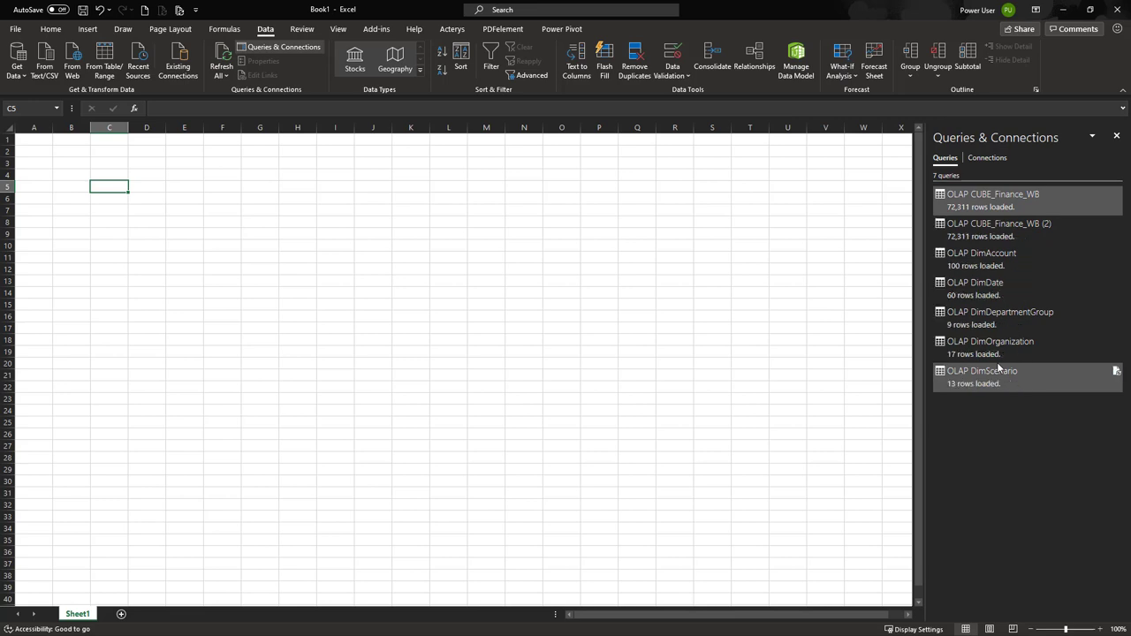
mouse_move(999, 370)
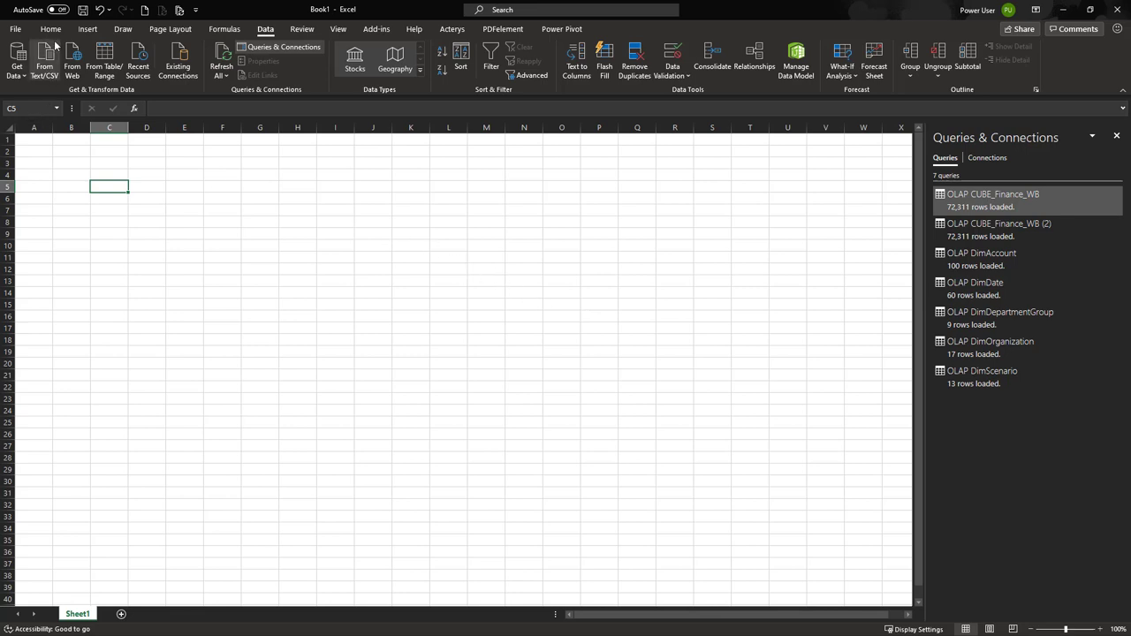
Insert a PivotTable based on the workbook's Data Model at cell C5 of the existing Sheet1
left_click(88, 28)
left_click(22, 78)
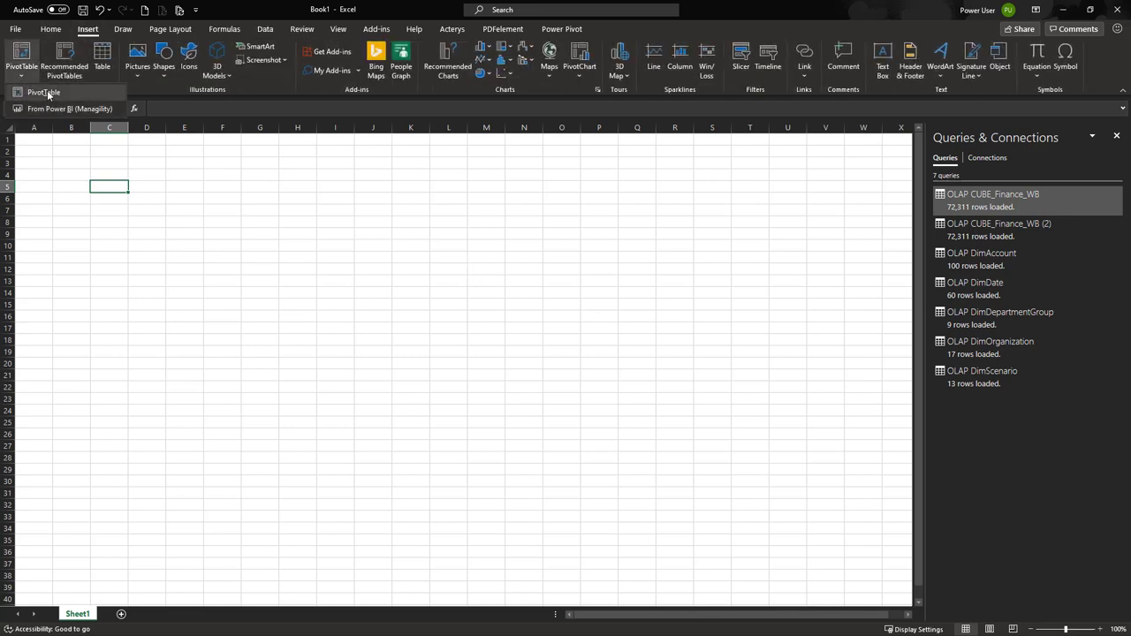
left_click(43, 92)
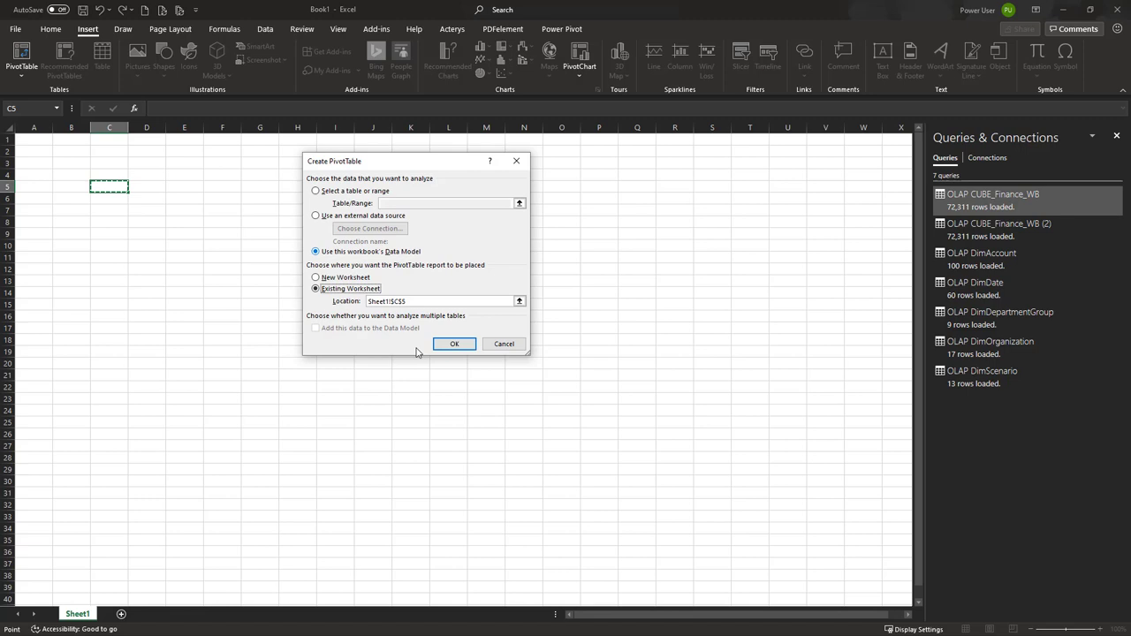
left_click(454, 344)
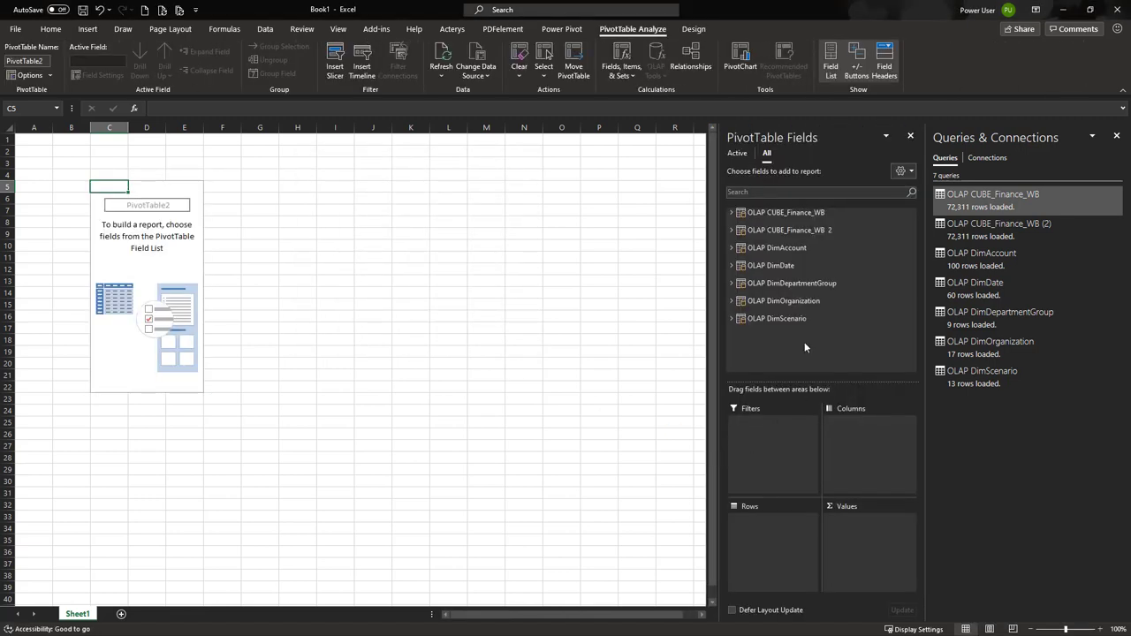
Add the Amount field of the OLAP CUBE_Finance_WB 2 table to the PivotTable values
left_click(730, 214)
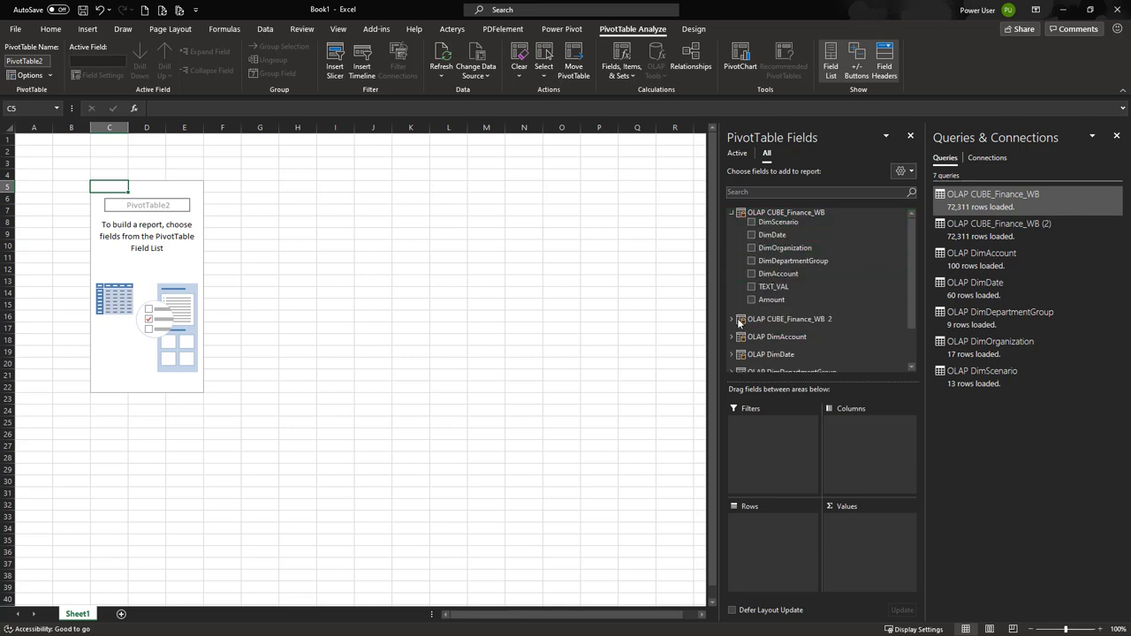
left_click(730, 213)
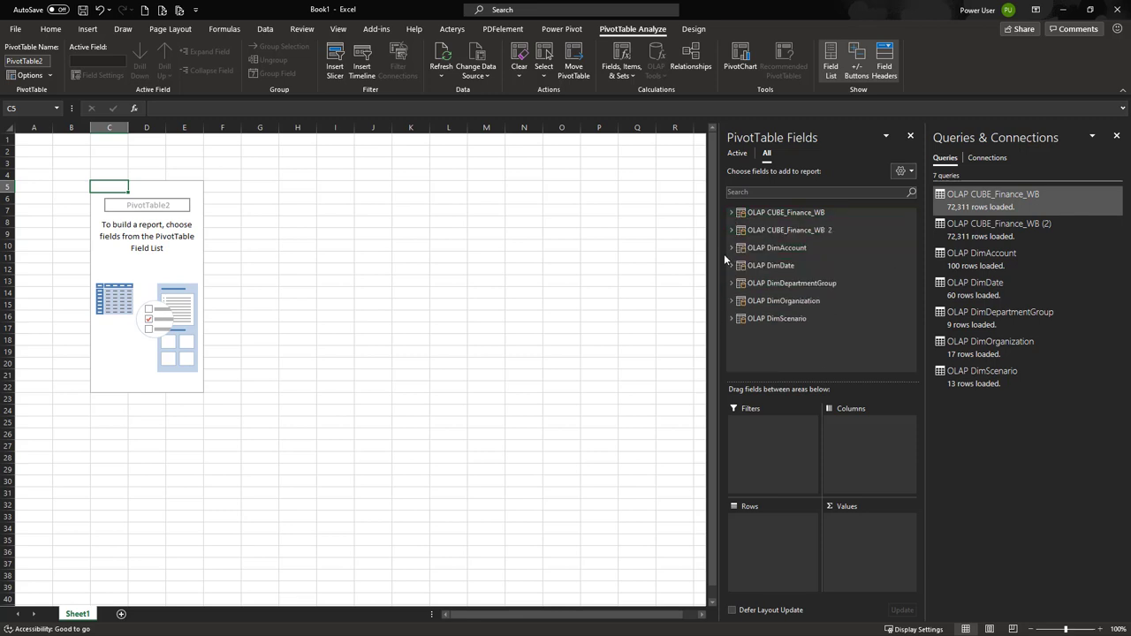
left_click(731, 231)
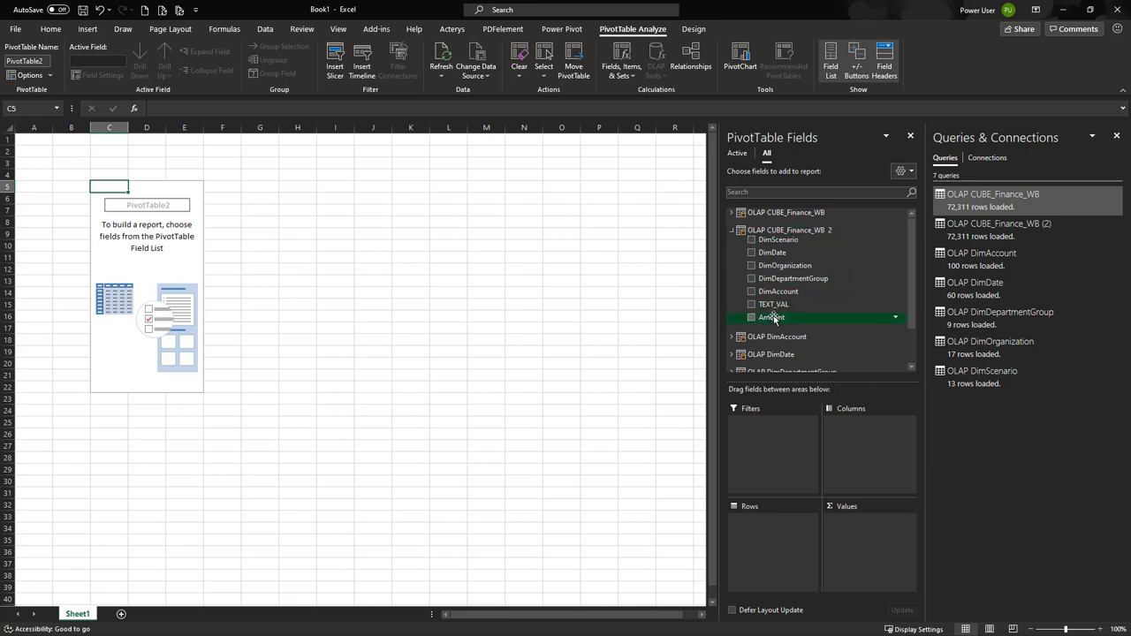
left_click_drag(777, 323, 863, 542)
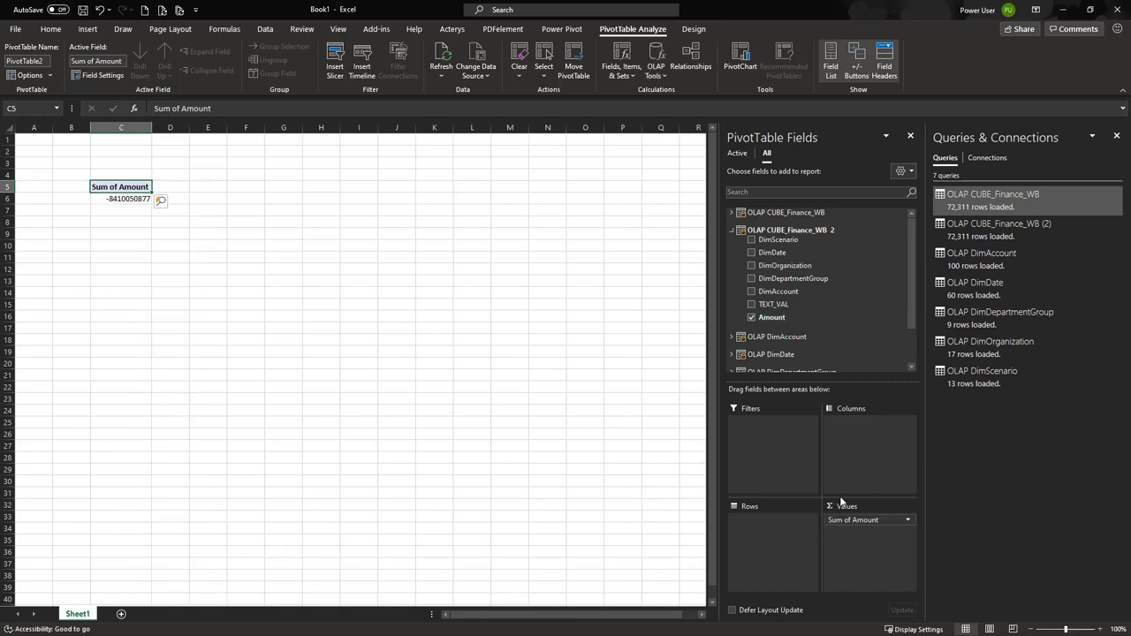
left_click(731, 230)
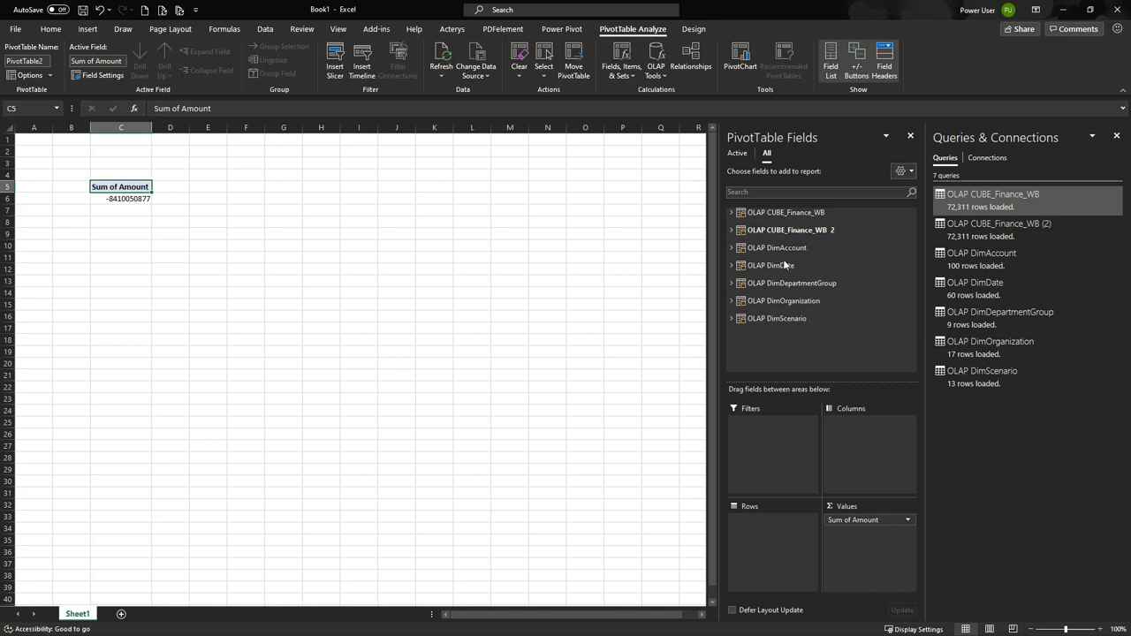
Search the PivotTable fields for "acc" and add the Name field of OLAP DimAccount to the rows
left_click(731, 248)
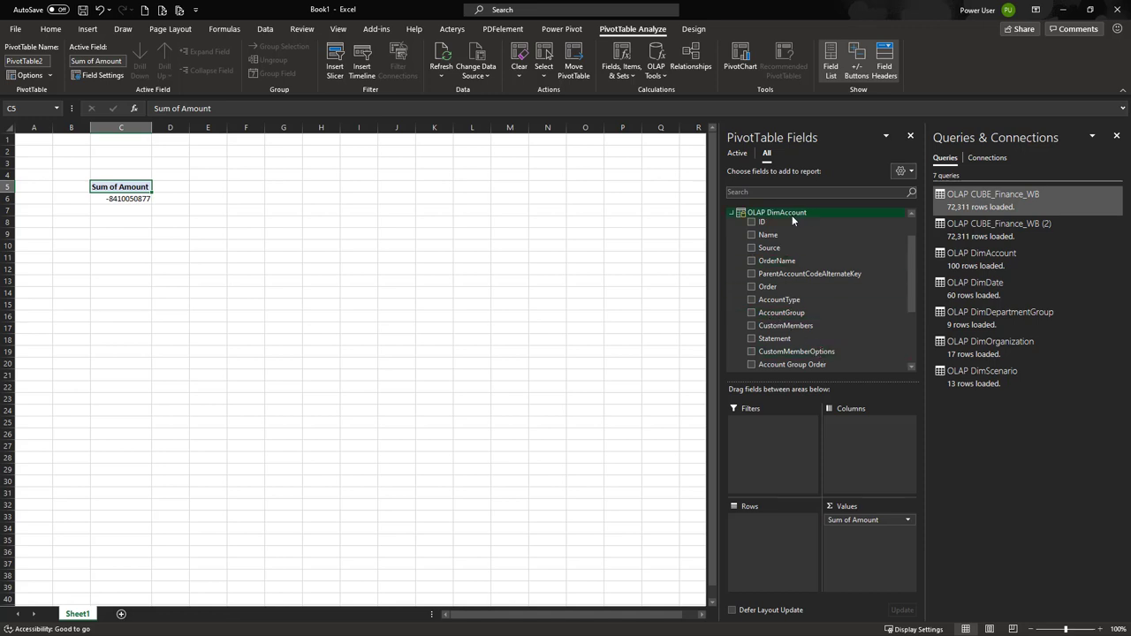
left_click(770, 194)
type("acc")
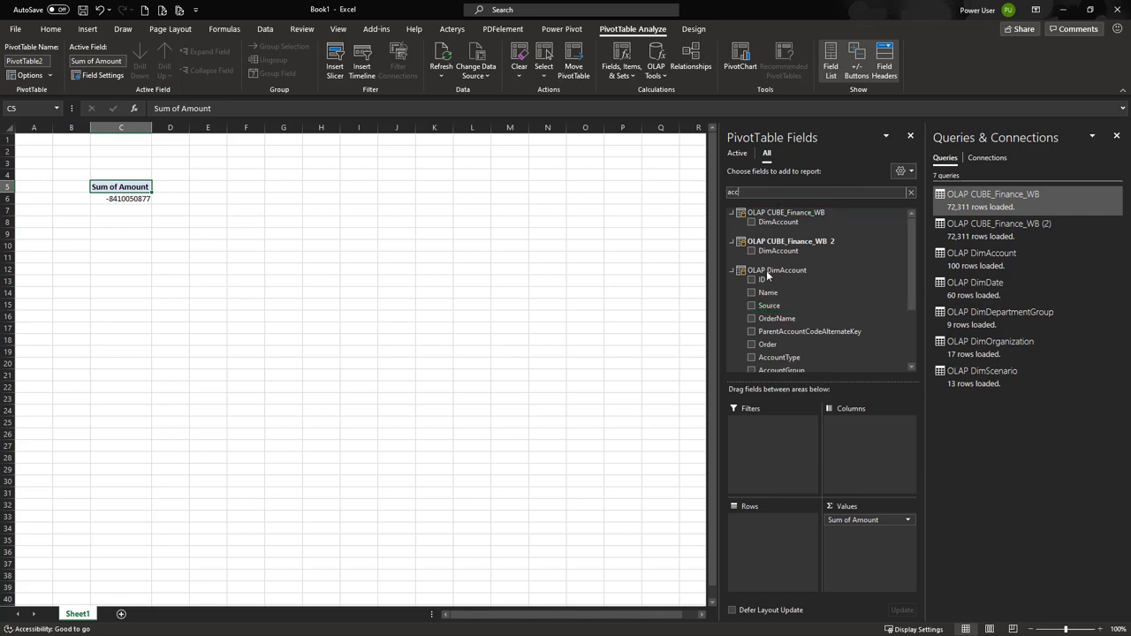
left_click_drag(781, 305, 803, 517)
Add the AccountType field of OLAP DimAccount to the rows above Name
scroll(801, 296, "down", 1)
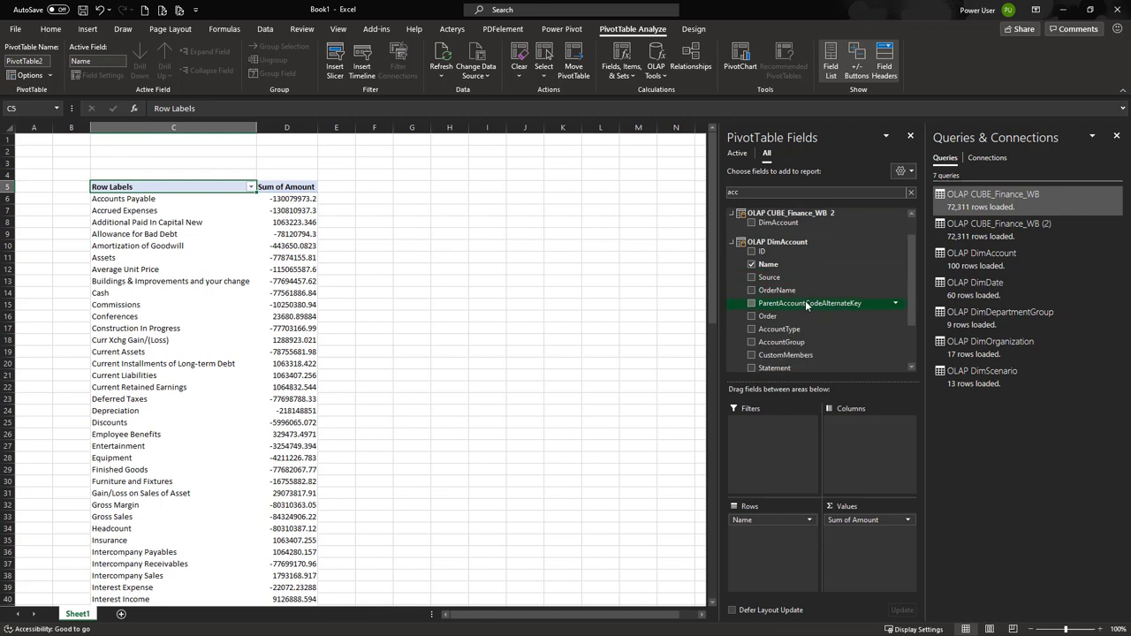
left_click_drag(799, 326, 801, 518)
left_click_drag(783, 328, 794, 514)
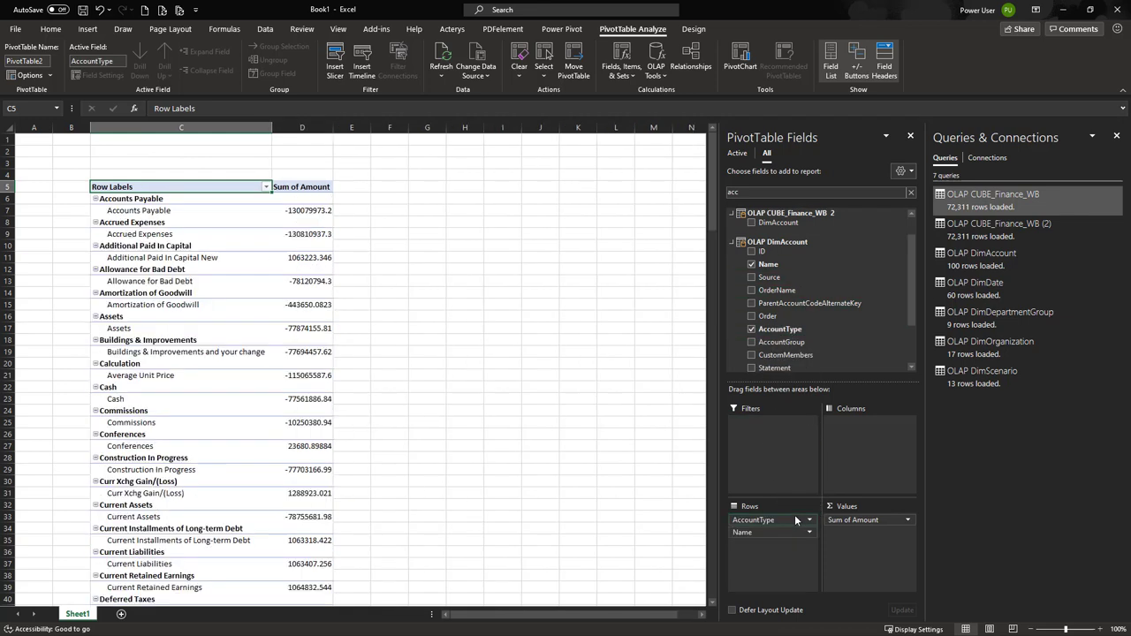
Search the PivotTable fields for "yea" and add Year_Month from OLAP DimDate to the columns
double_click(764, 190)
type("yea")
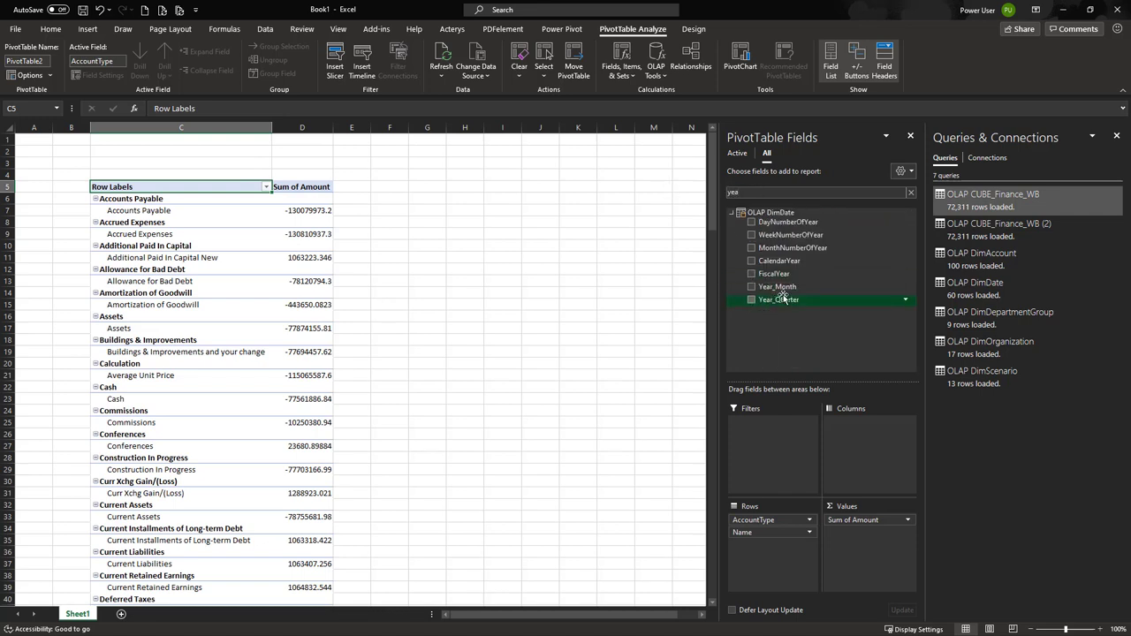
left_click_drag(770, 288, 885, 455)
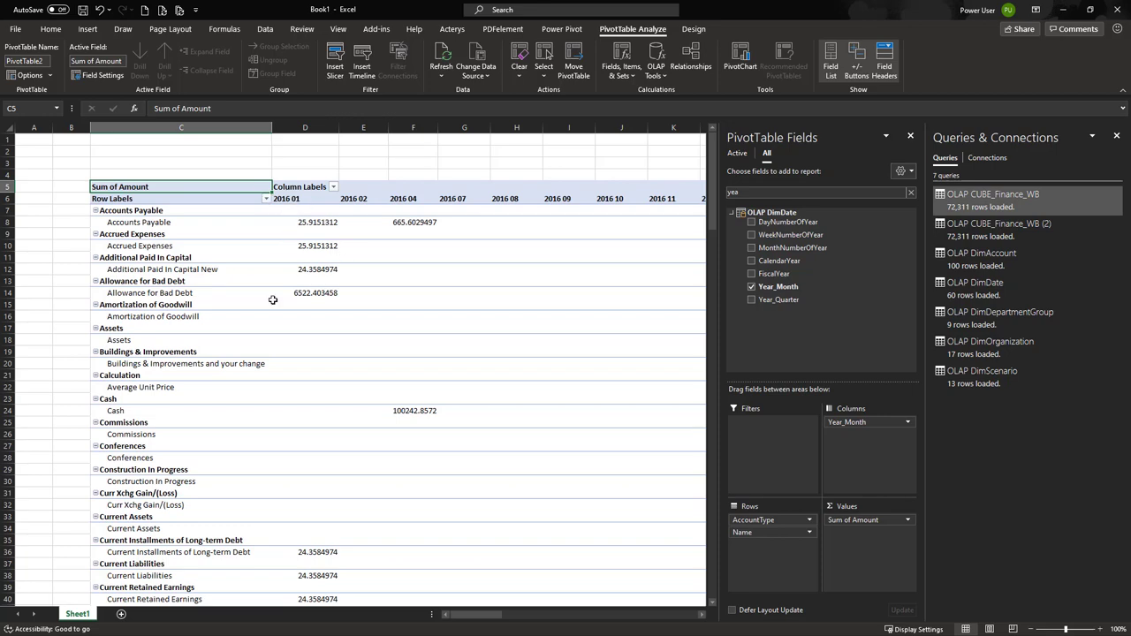
Replace AccountType in the PivotTable rows with the AccountGroup field of OLAP DimAccount, placed above Name
scroll(144, 320, "down", 5)
scroll(144, 320, "down", 7)
scroll(175, 453, "up", 12)
left_click_drag(753, 519, 782, 321)
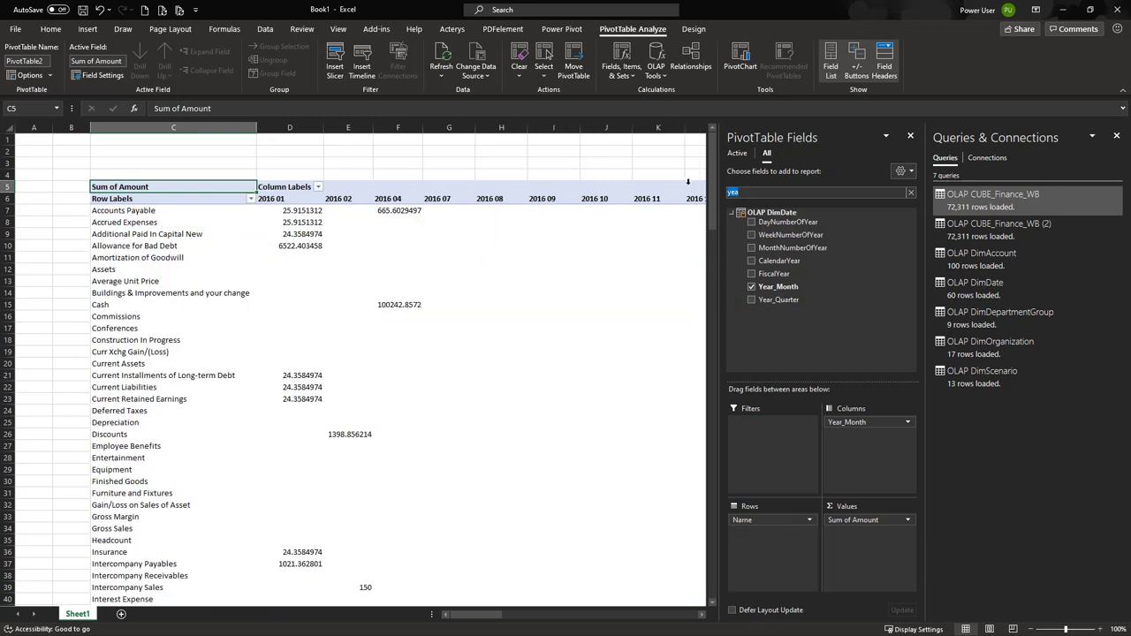
type("ACC")
scroll(787, 311, "down", 2)
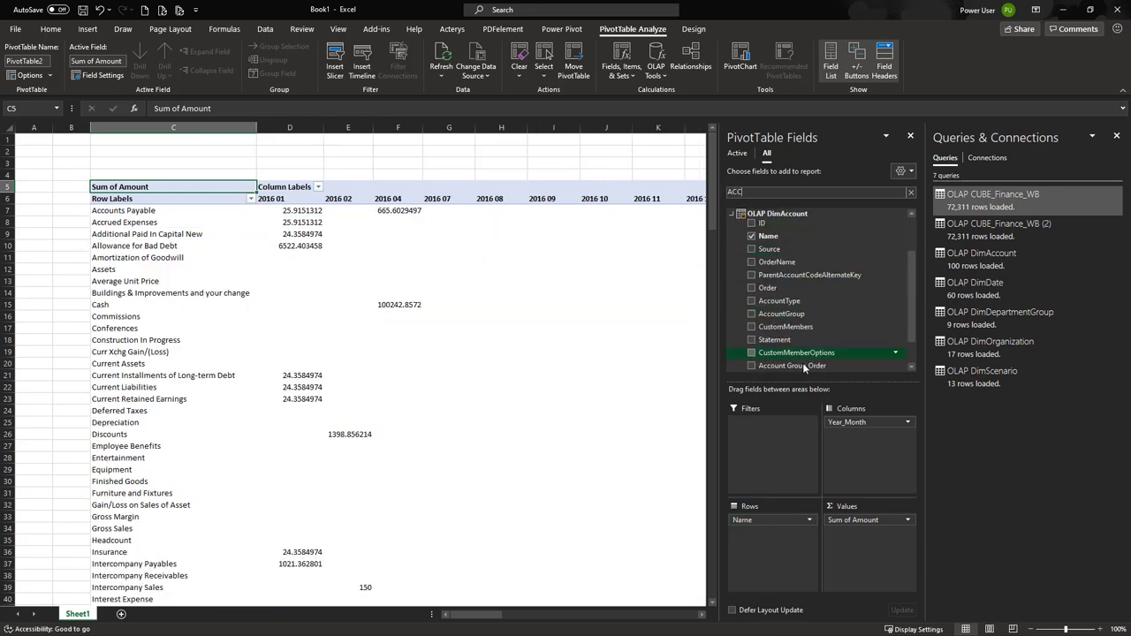
left_click_drag(799, 315, 781, 512)
left_click(179, 438)
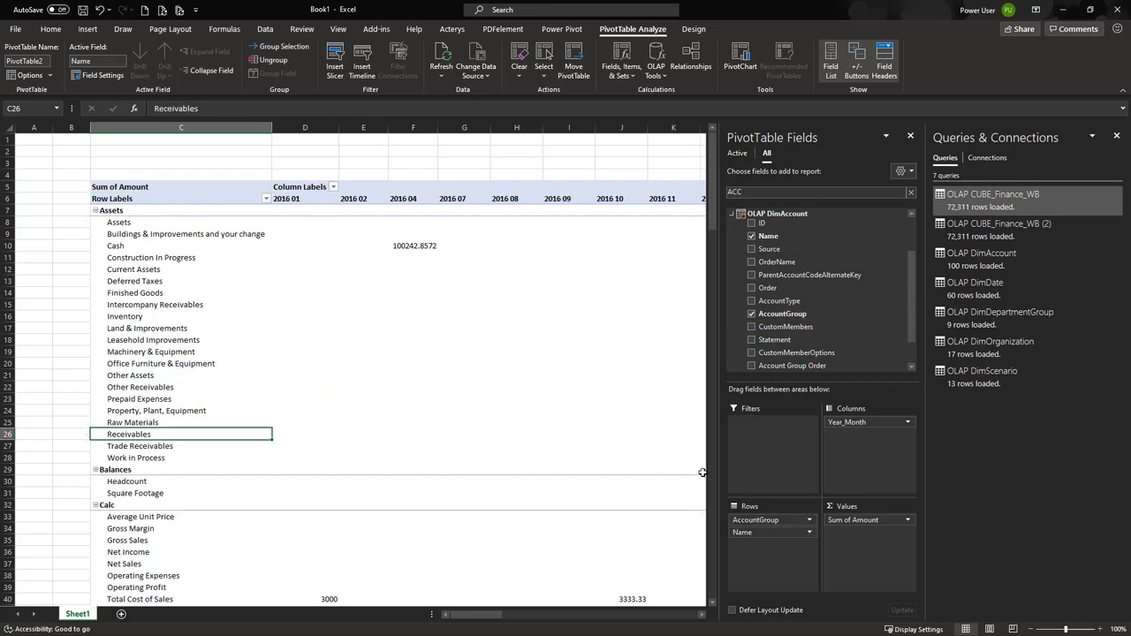
Add the Statement field as a report filter and filter the PivotTable to PL
left_click_drag(767, 339, 761, 459)
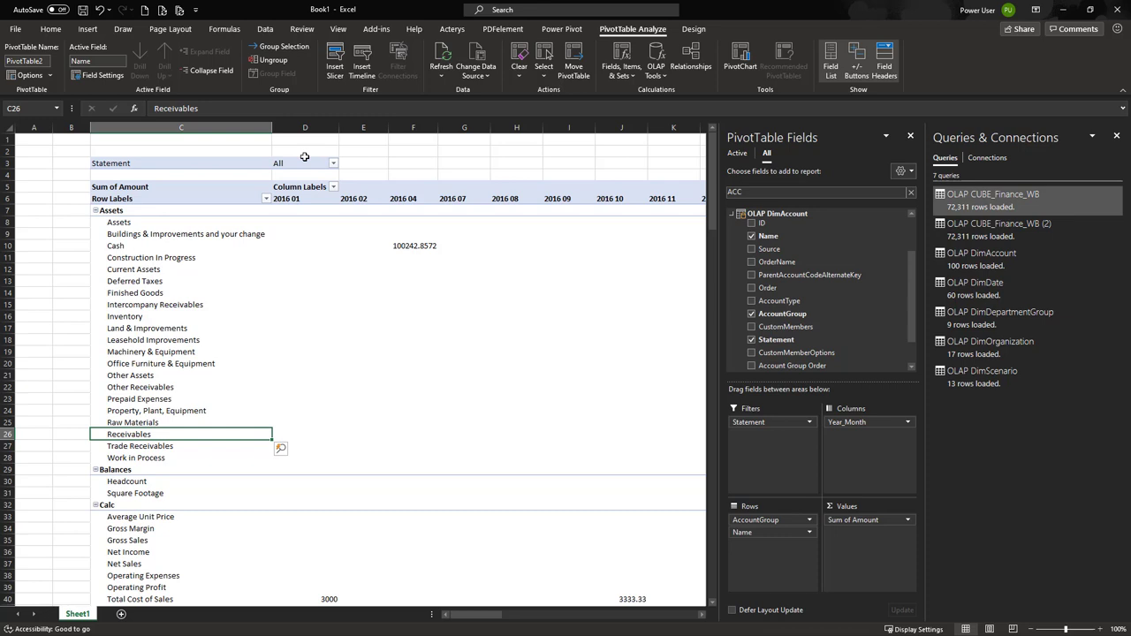
left_click(333, 163)
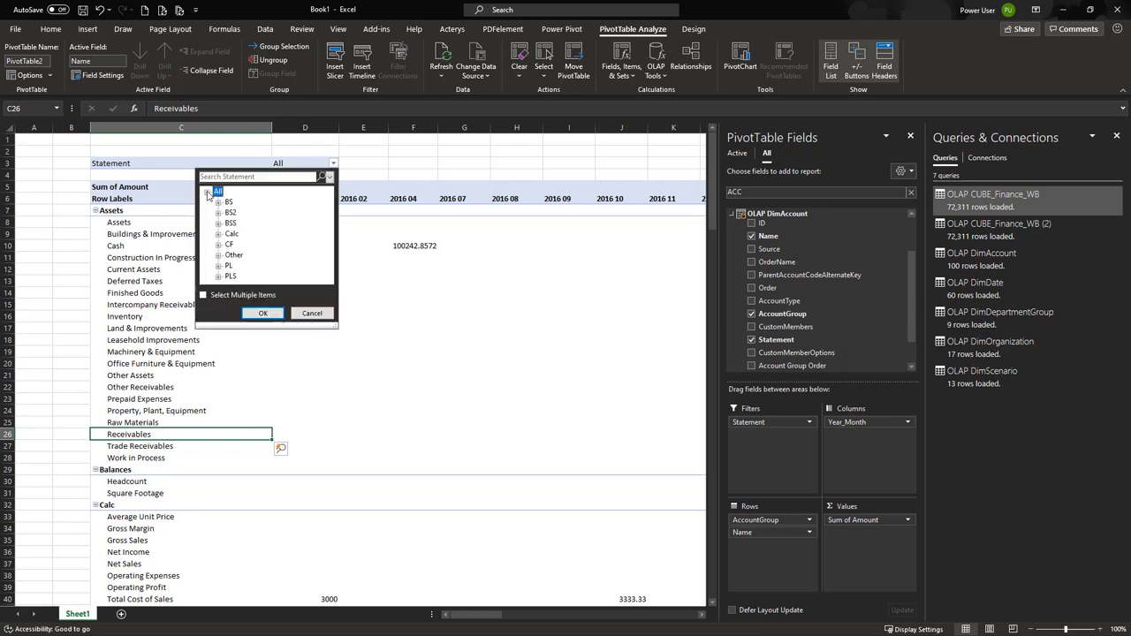
left_click(229, 265)
left_click(263, 313)
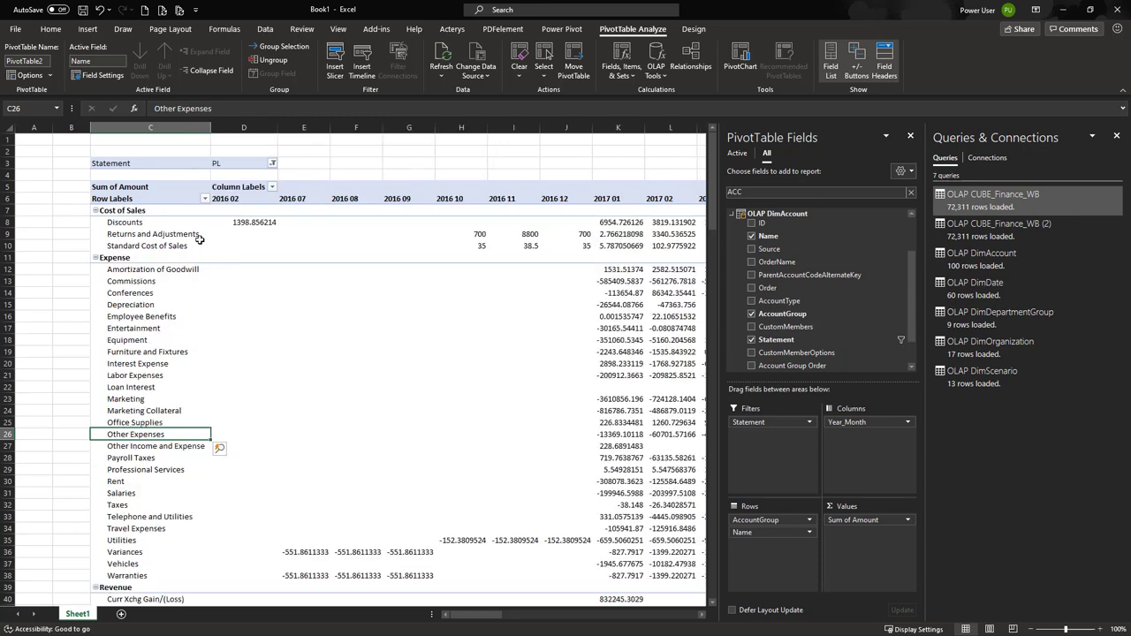
Collapse the Expense group and move the Revenue group above Cost of Sales in the PivotTable rows
left_click(94, 258)
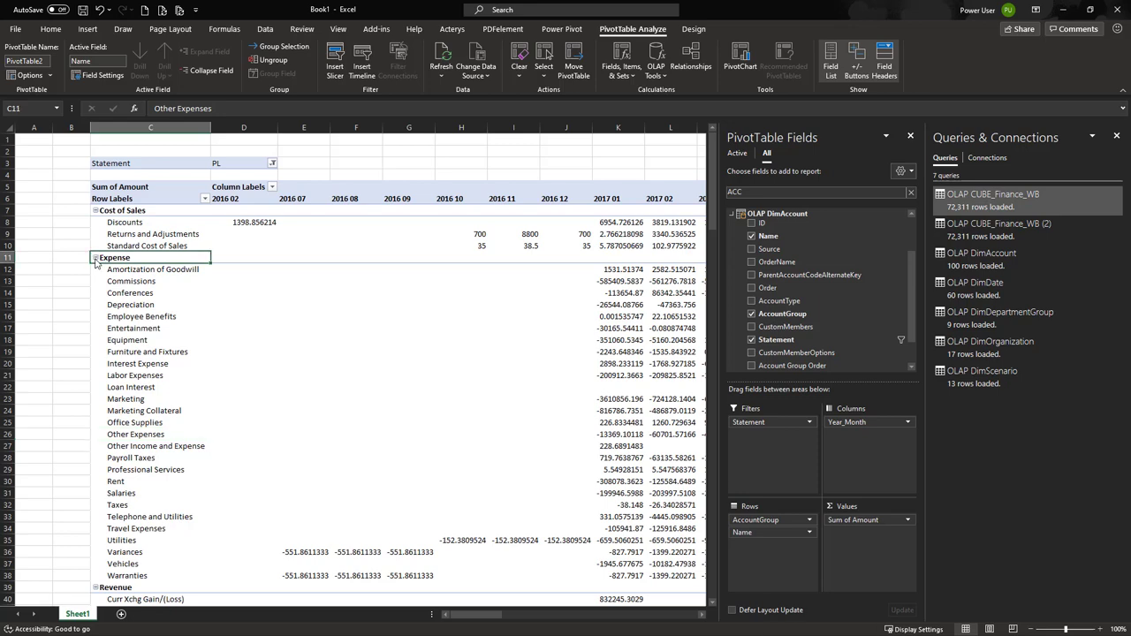
left_click(142, 270)
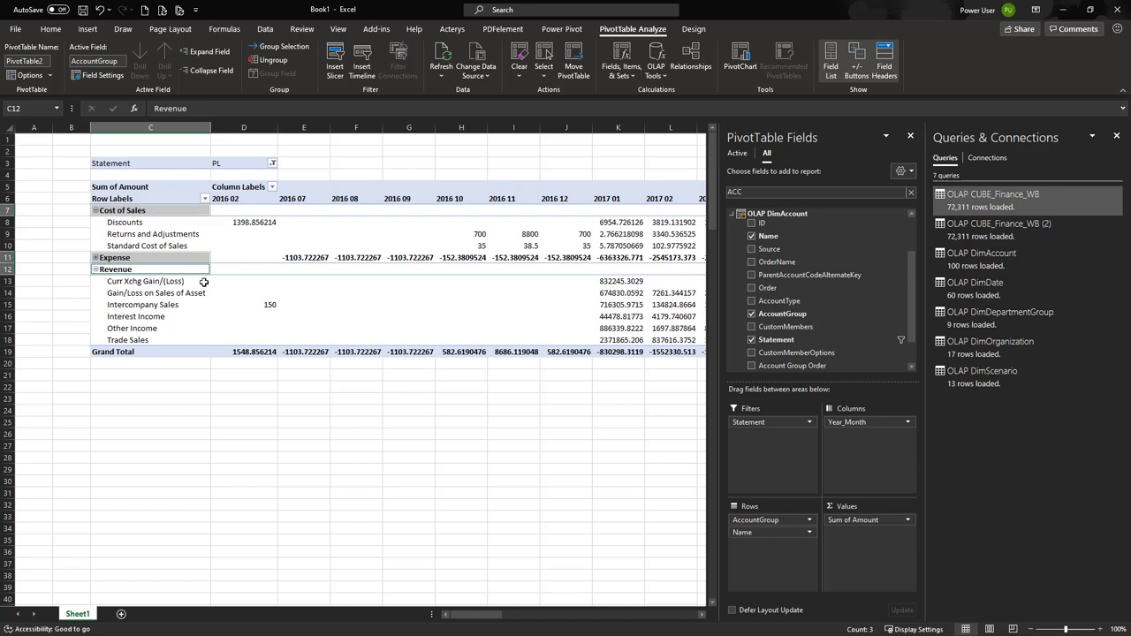
key("alt")
left_click(172, 265)
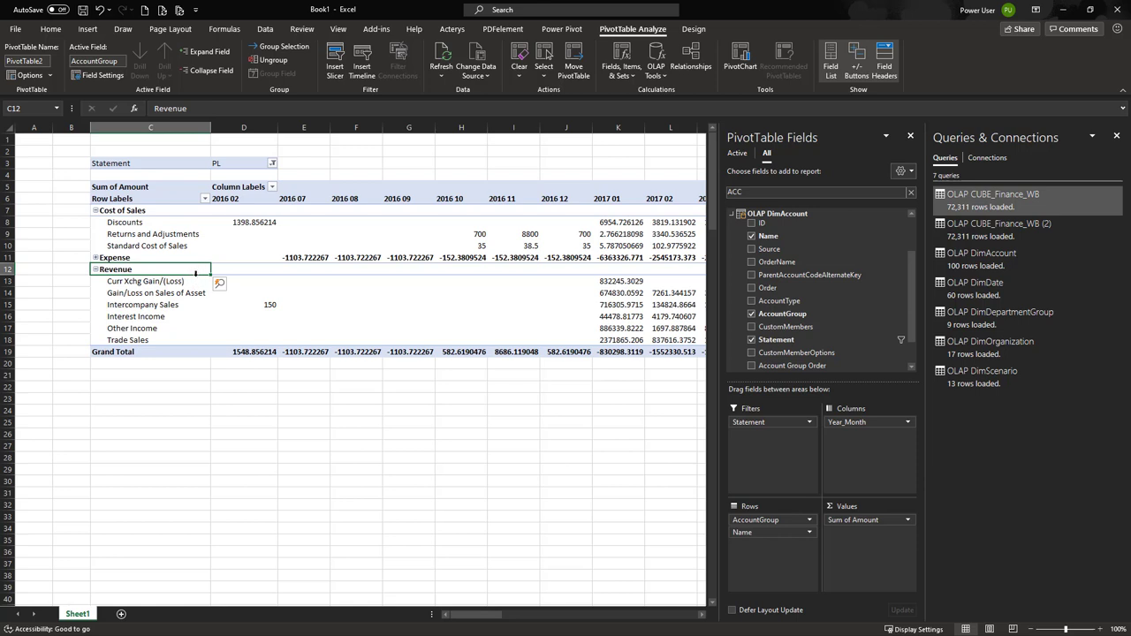
left_click_drag(196, 275, 196, 224)
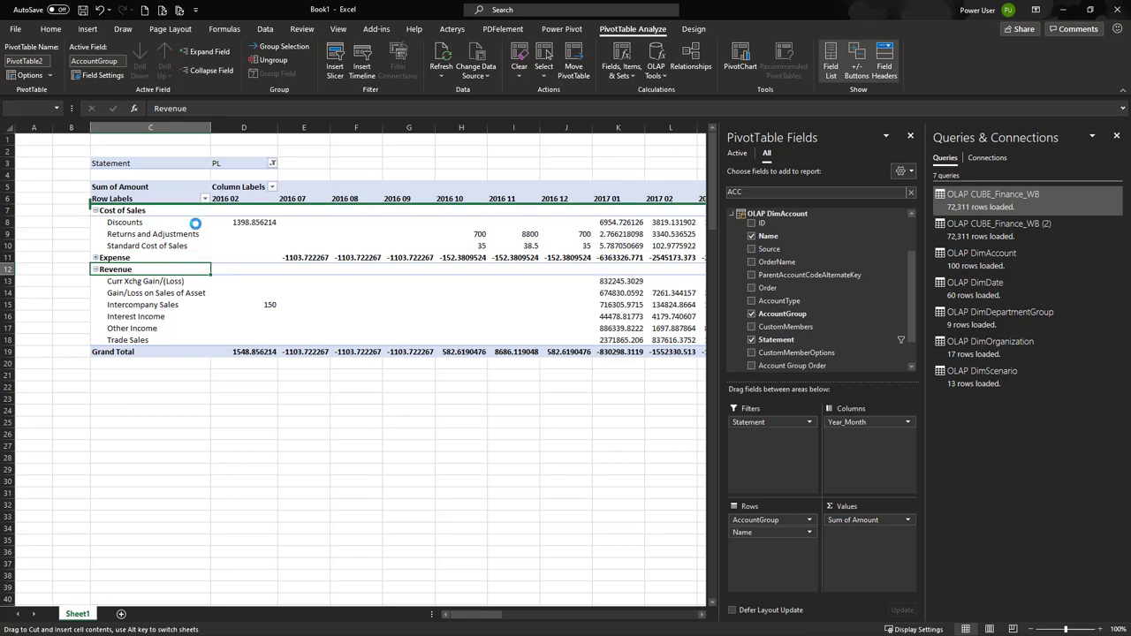
Collapse the Revenue, Cost of Sales and Expense groups so only their totals are listed
left_click(96, 211)
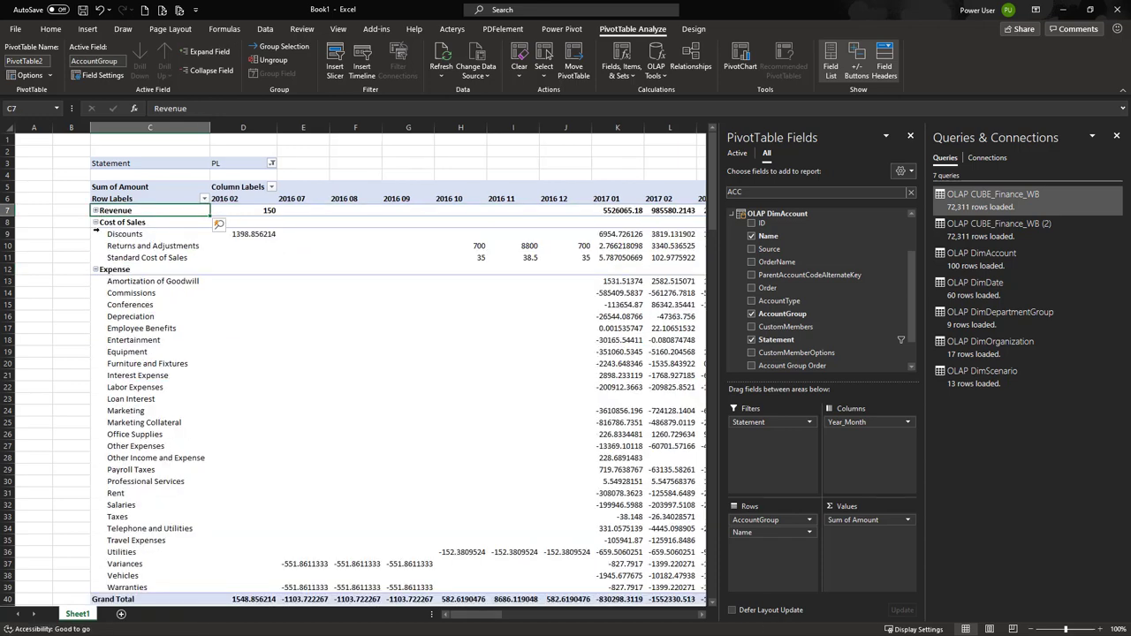
left_click(96, 222)
left_click(96, 234)
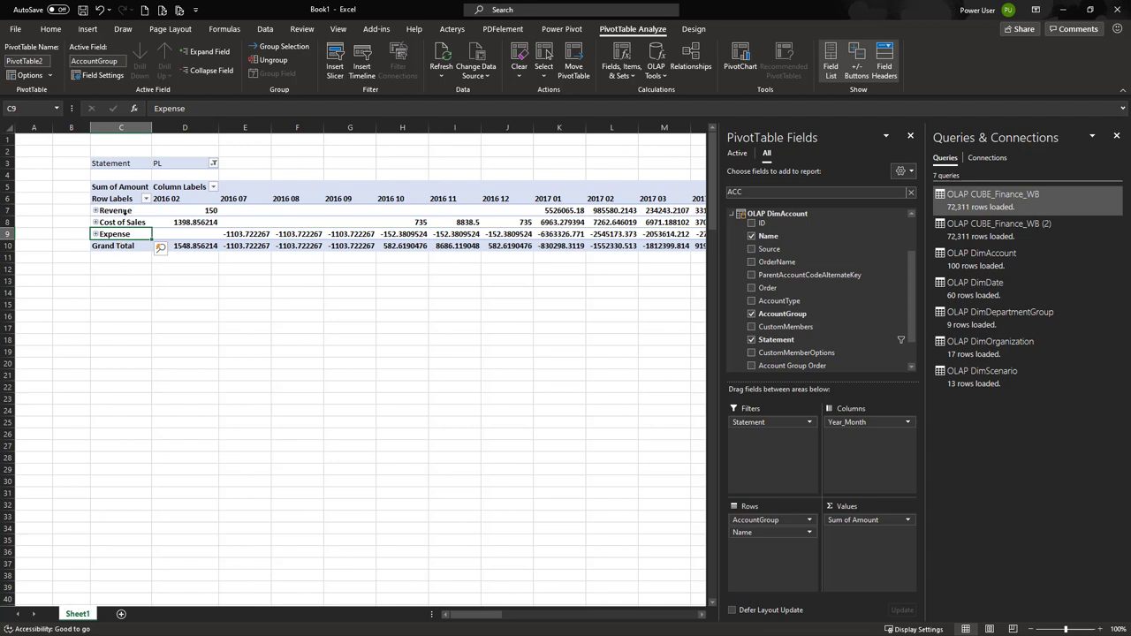
Hide the gridlines on Sheet1 and select an empty cell below the PivotTable
left_click(337, 30)
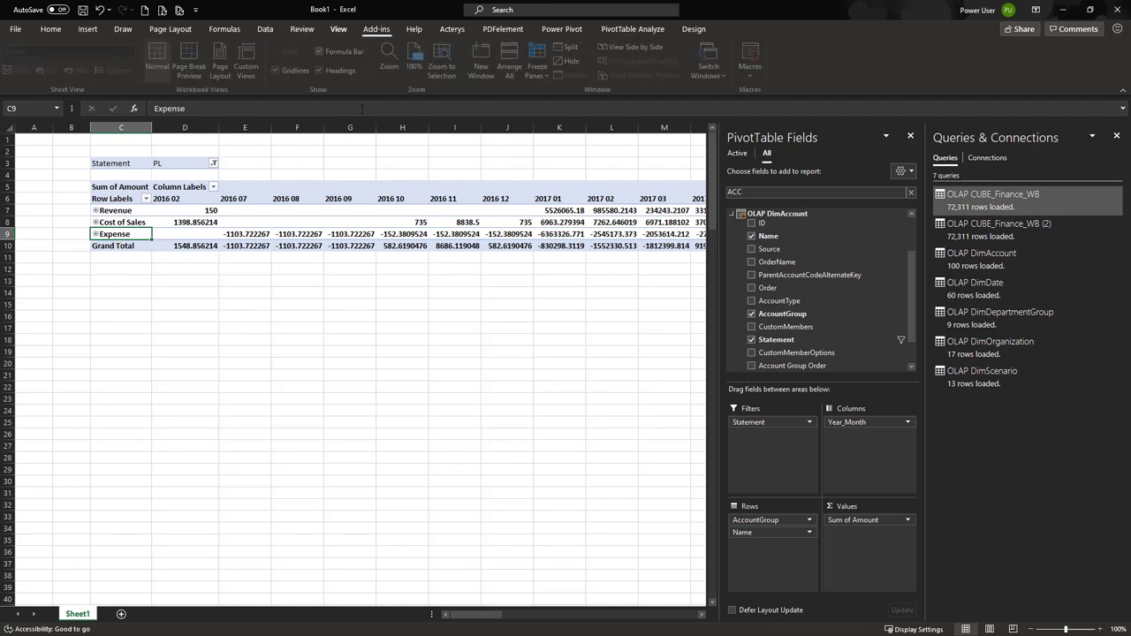
left_click(285, 71)
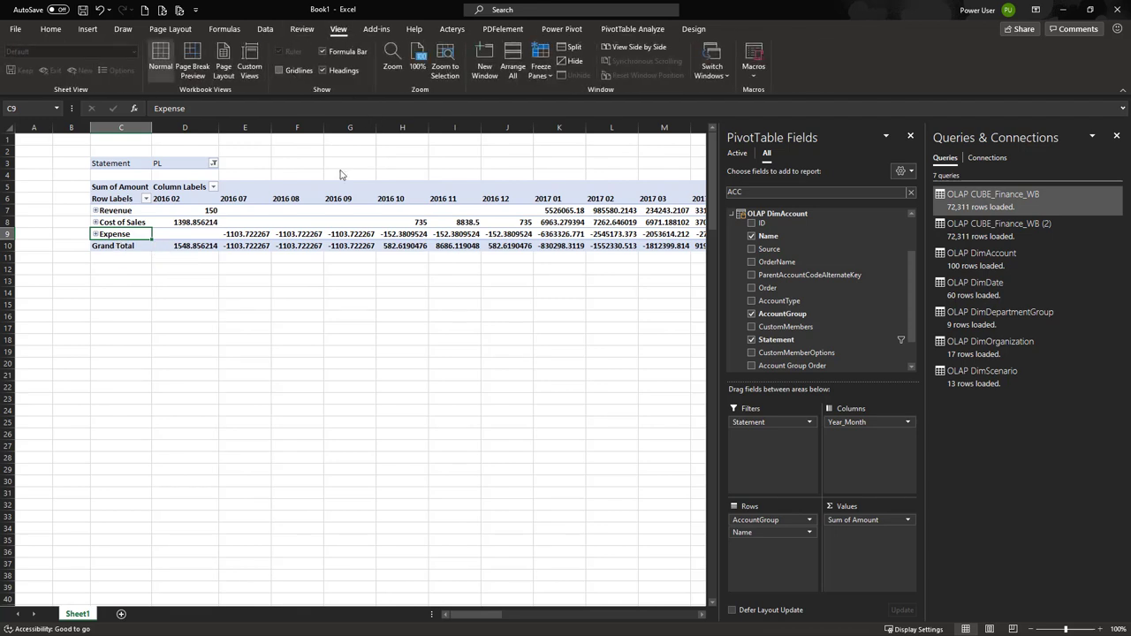
left_click(188, 289)
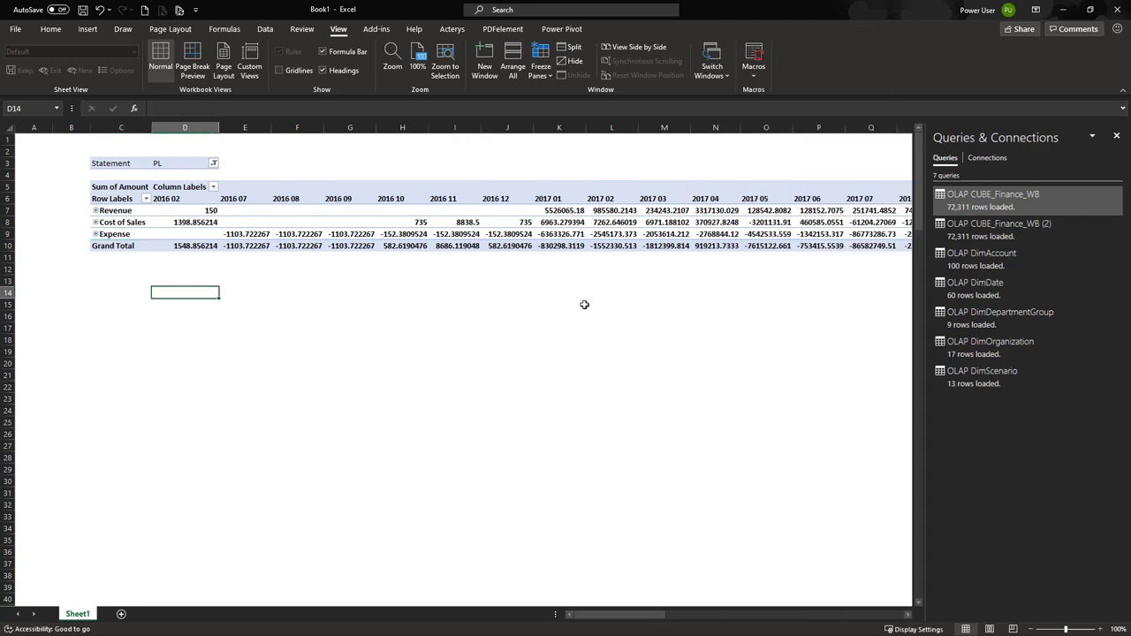
Add the FiscalYear field of OLAP DimDate as a report filter and filter the PivotTable to 2020
left_click(227, 234)
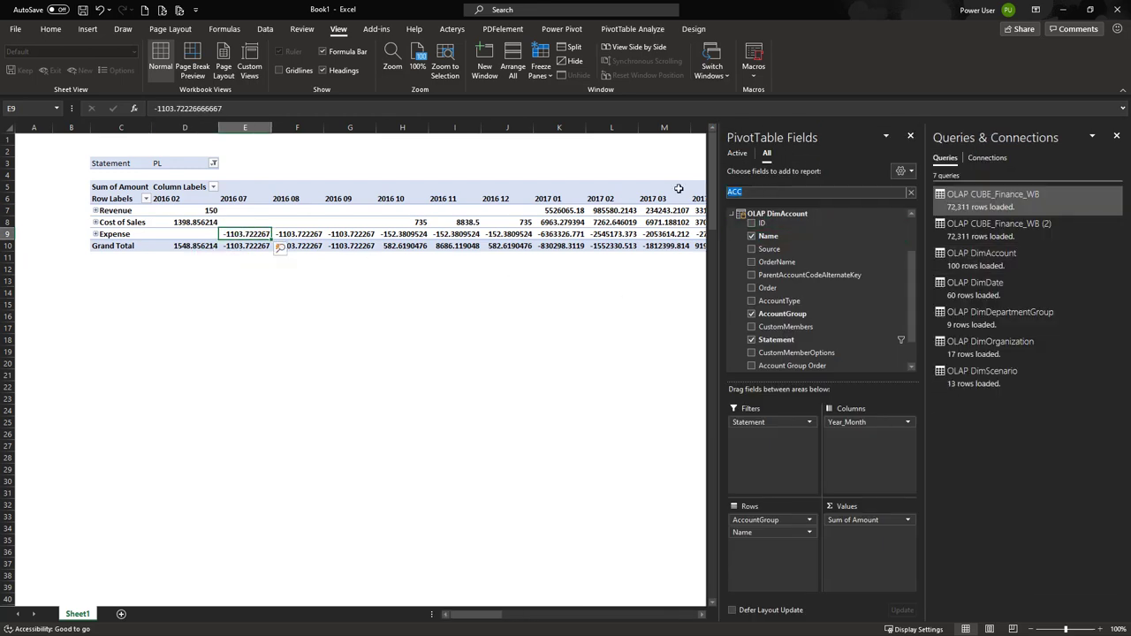
type("YEAR")
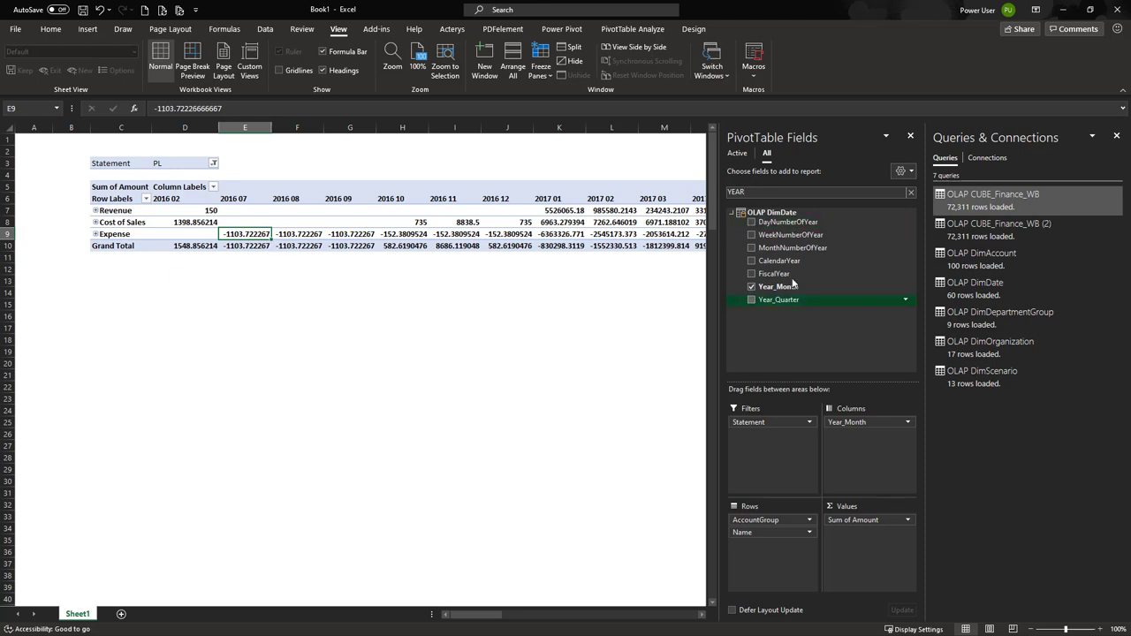
left_click_drag(778, 300, 779, 448)
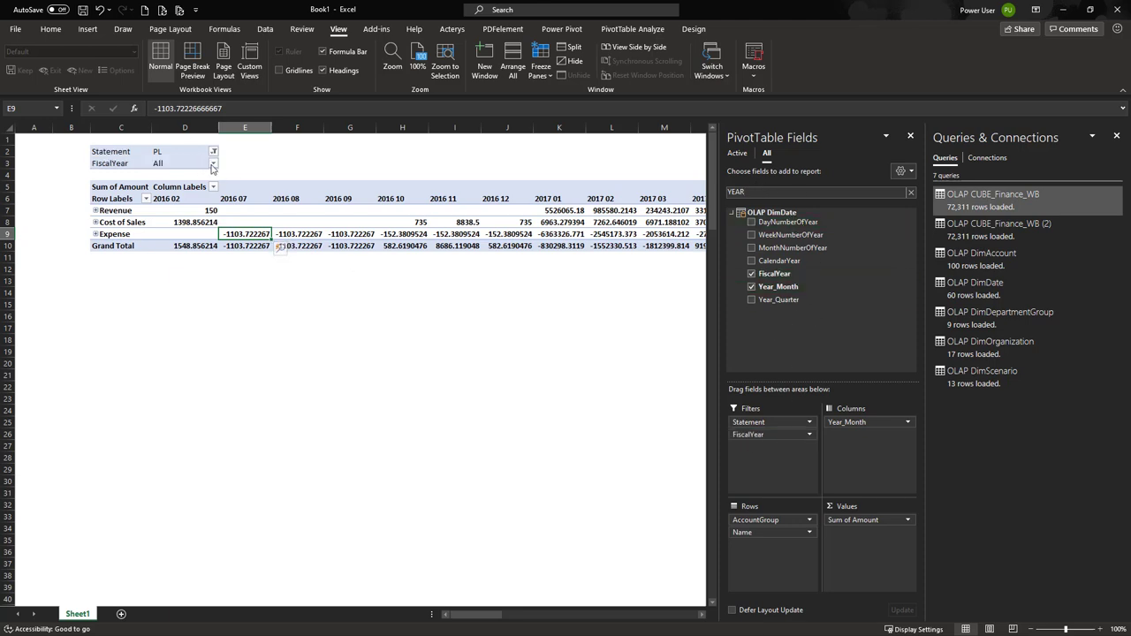
left_click(213, 164)
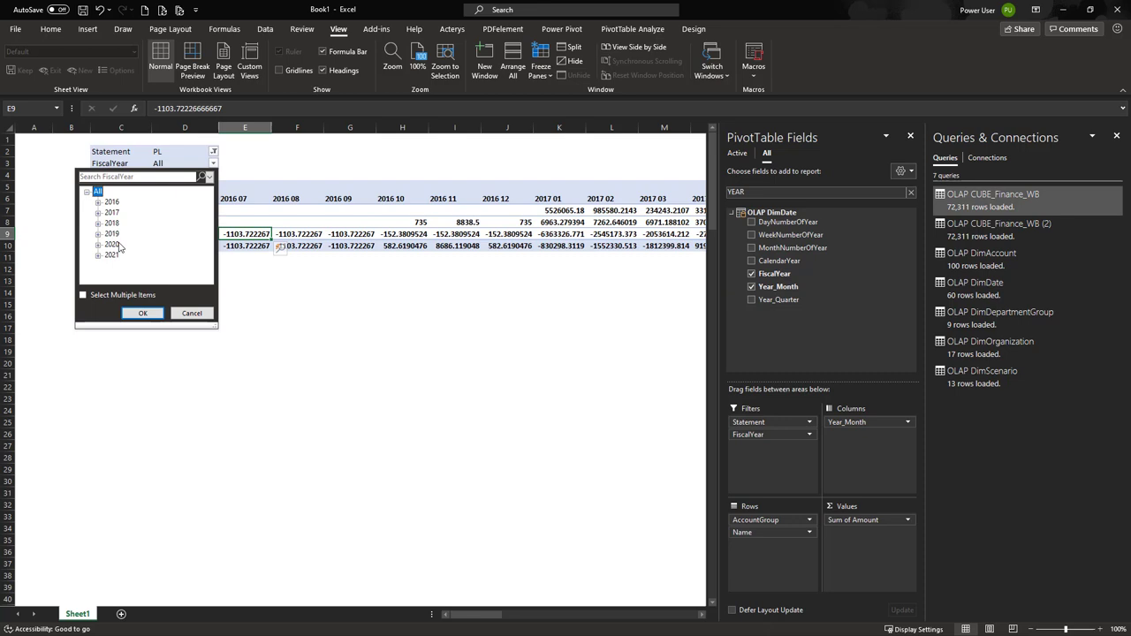
left_click(119, 247)
left_click(143, 313)
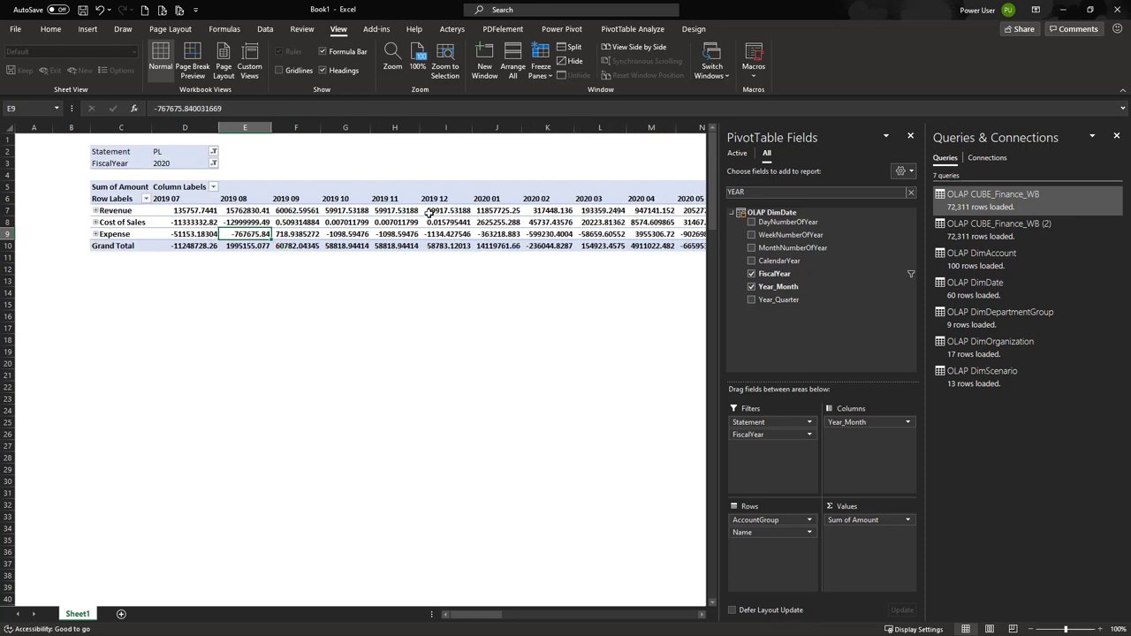
Apply the Accounting number format to the Sum of Amount value field of the PivotTable
mouse_move(191, 228)
left_click(906, 521)
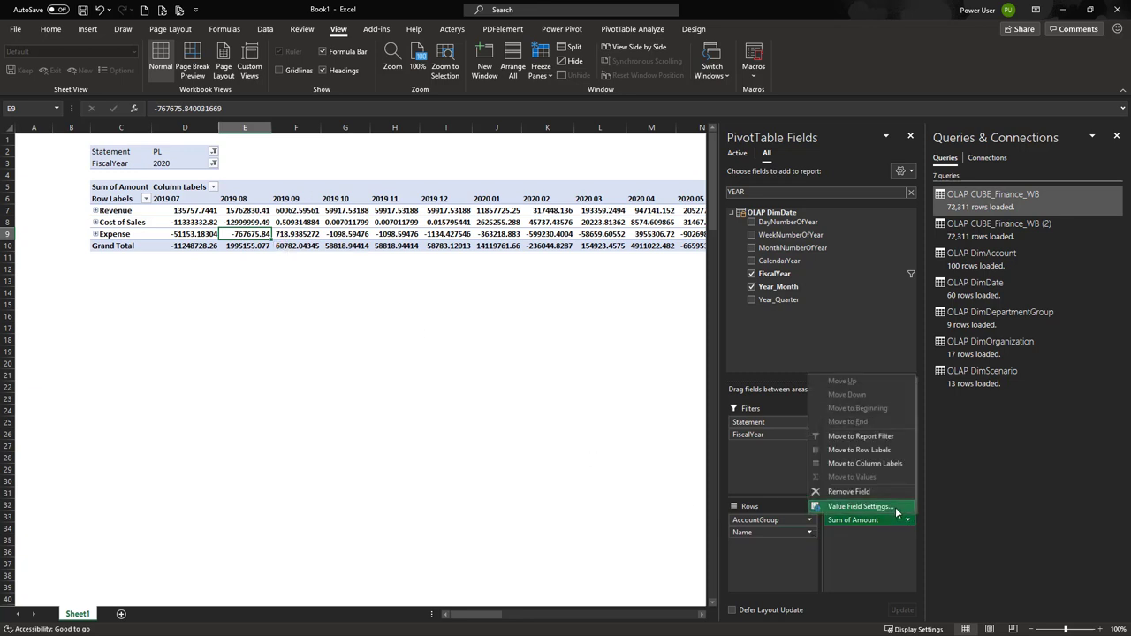
left_click(897, 510)
left_click(355, 335)
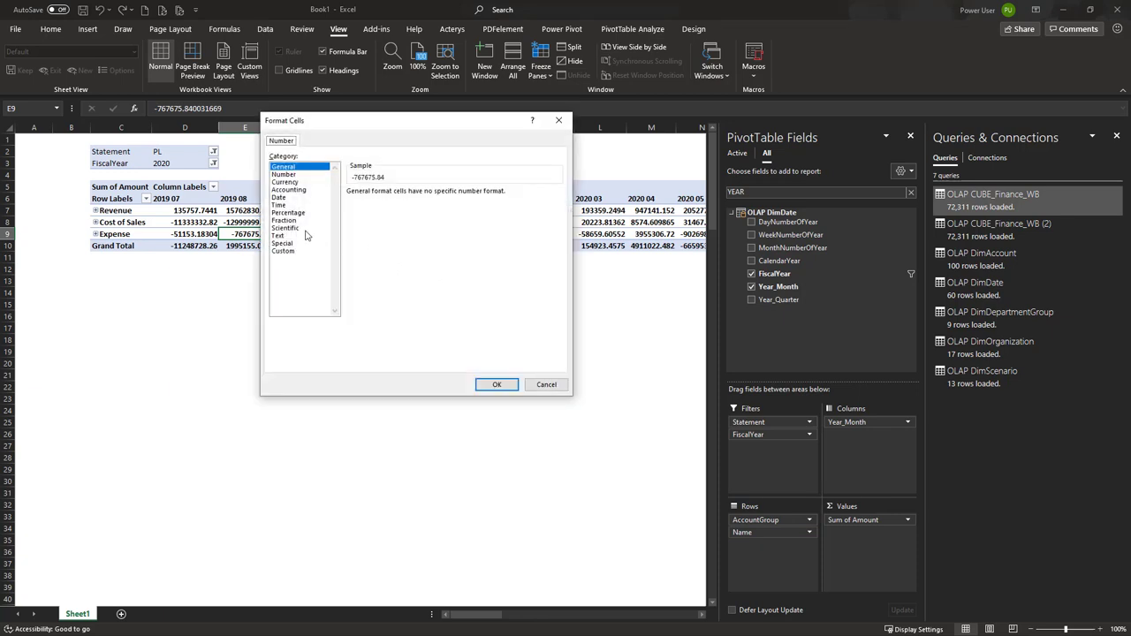
left_click(289, 189)
left_click(502, 387)
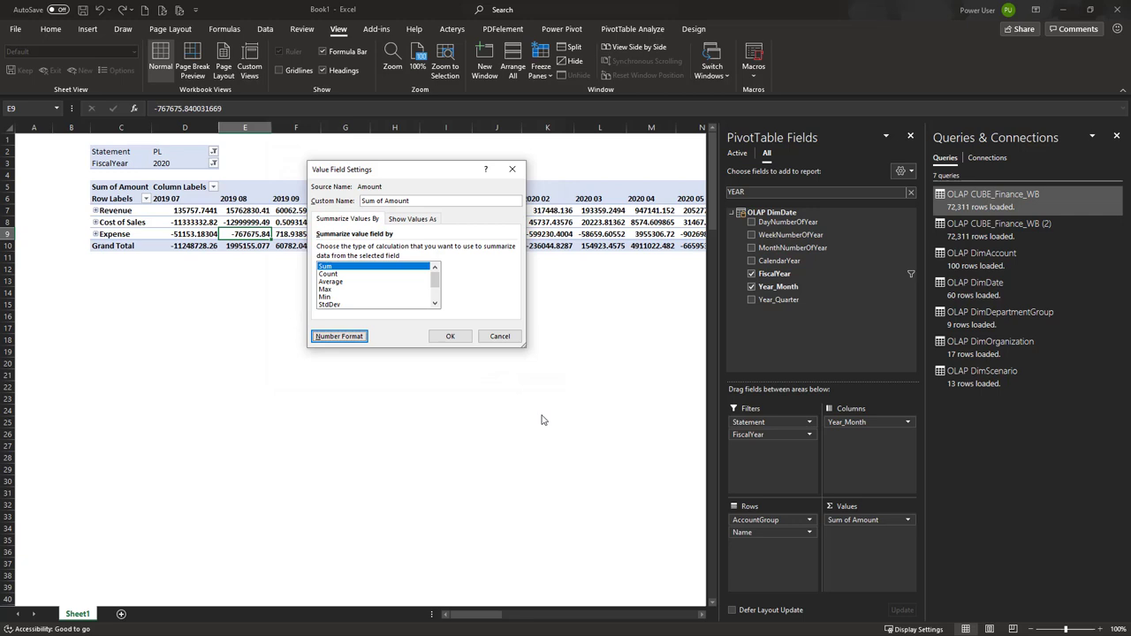
left_click(449, 336)
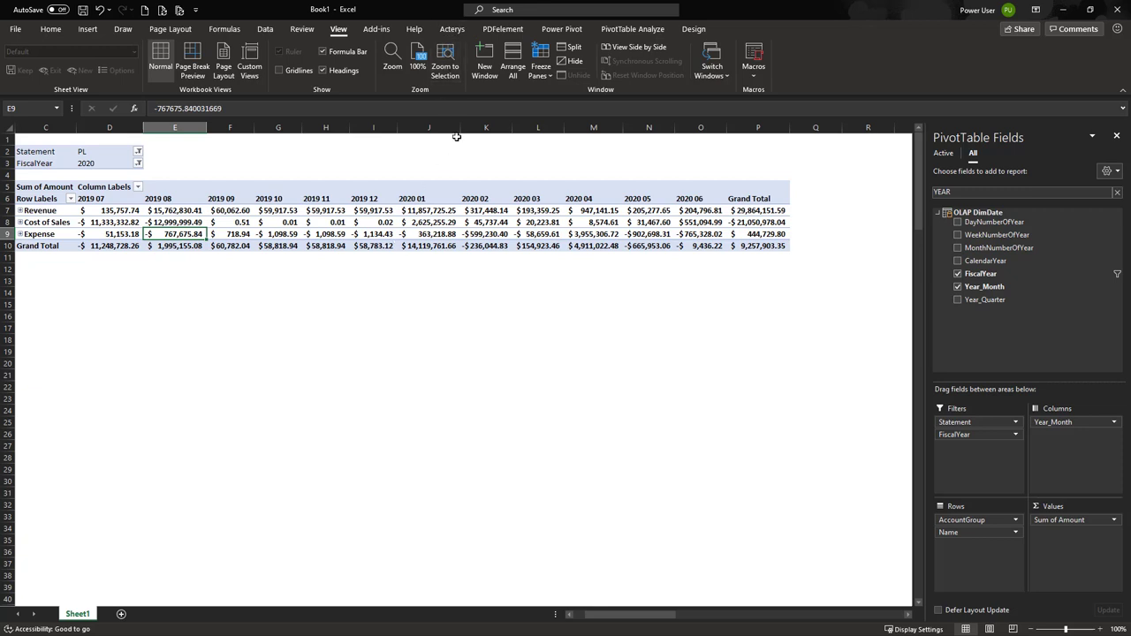
left_click(451, 29)
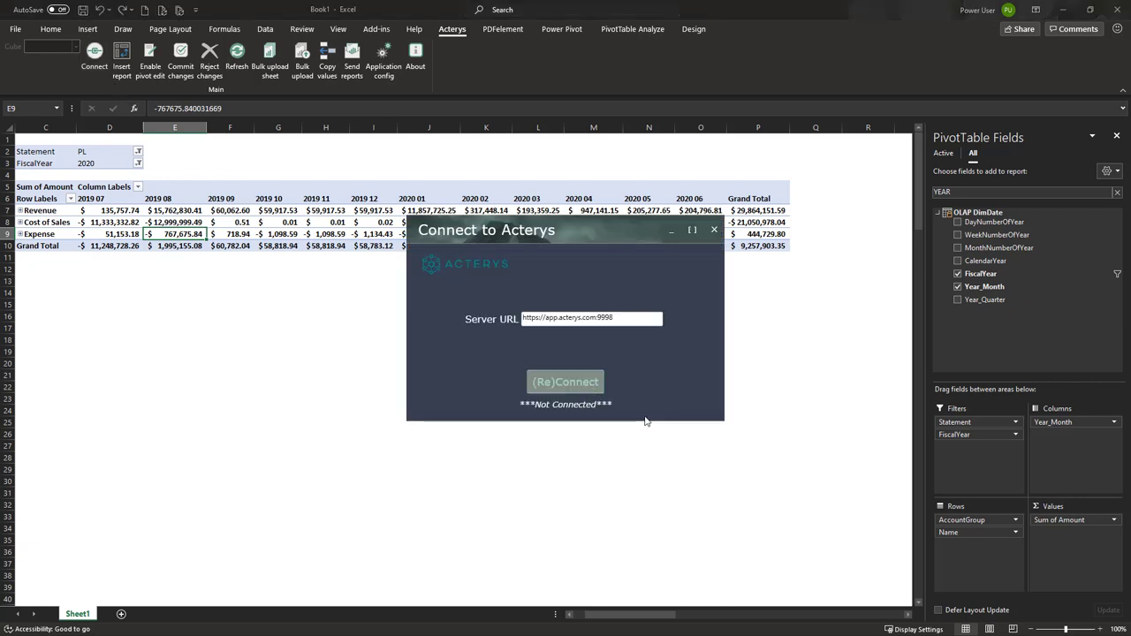
left_click(589, 385)
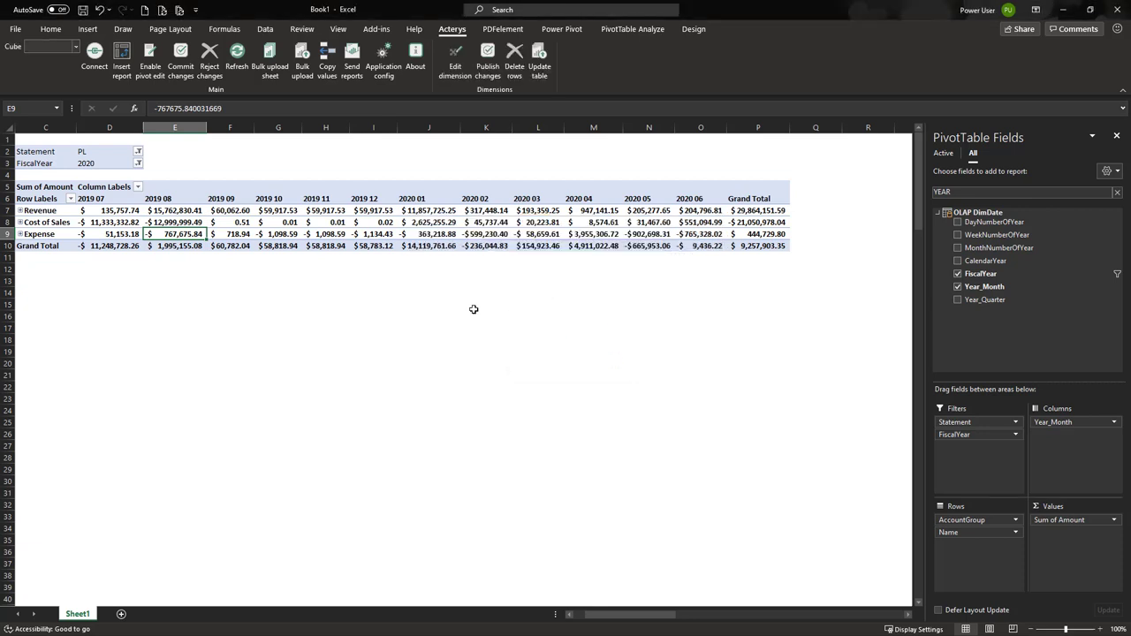
left_click(281, 223)
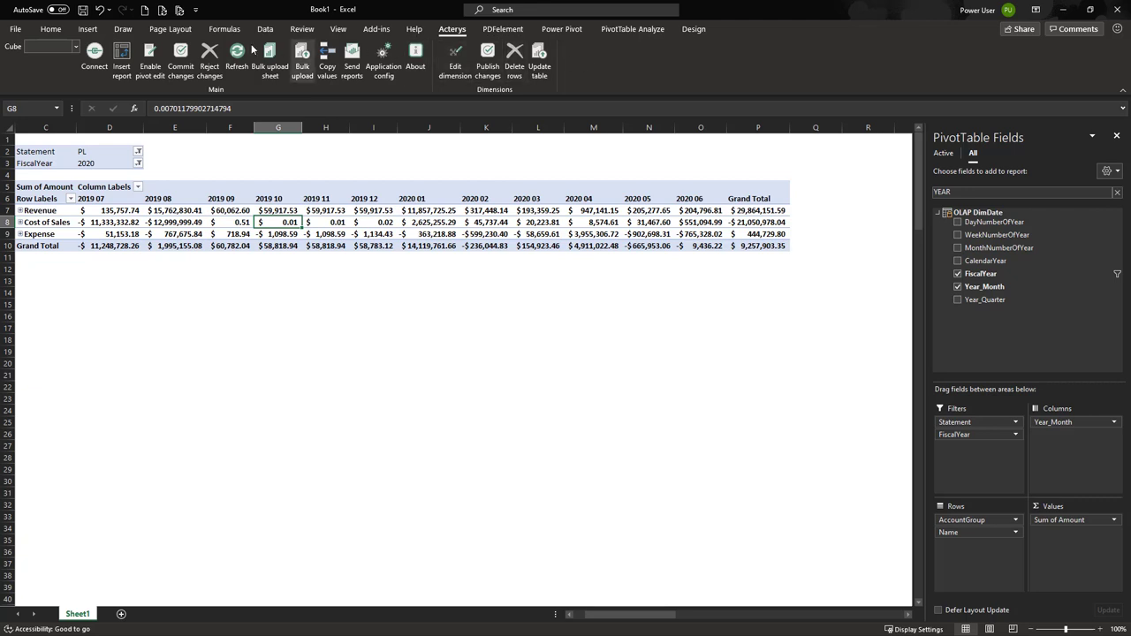
Choose the AP_Betterfpa\Finance cube and enable Acterys editing for the selected PivotTable
left_click(75, 46)
left_click(75, 46)
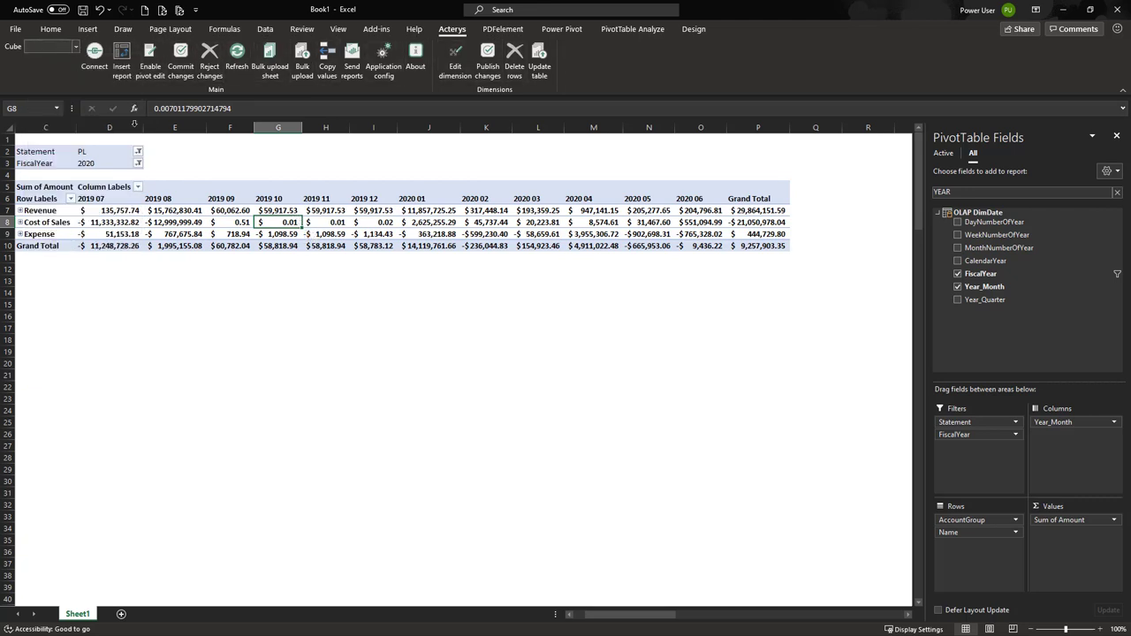
left_click(74, 48)
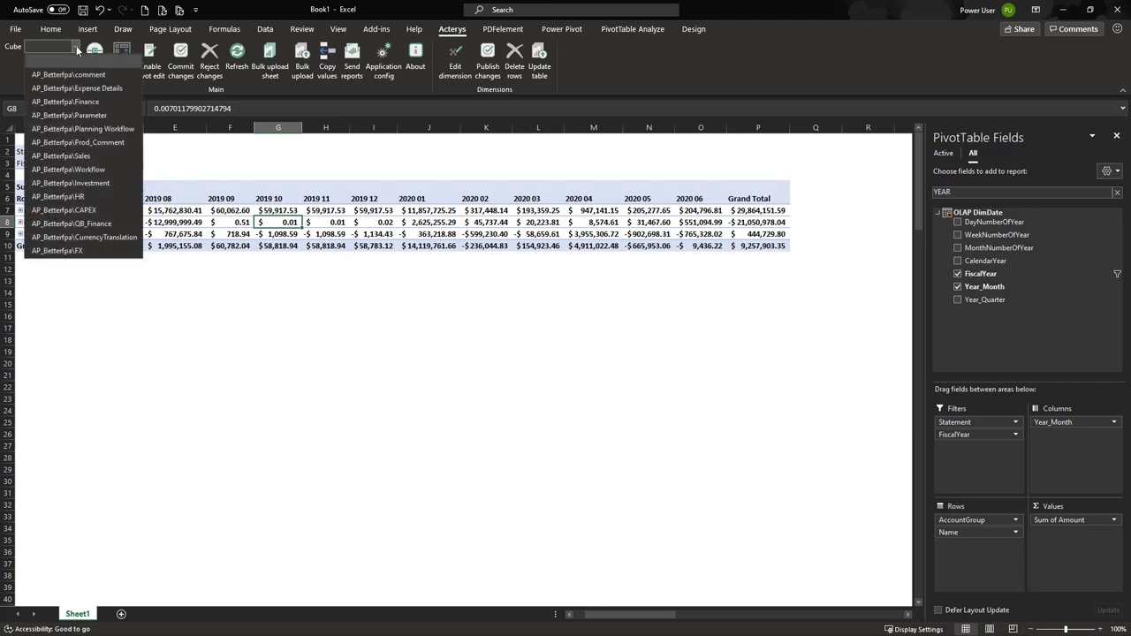
left_click(63, 103)
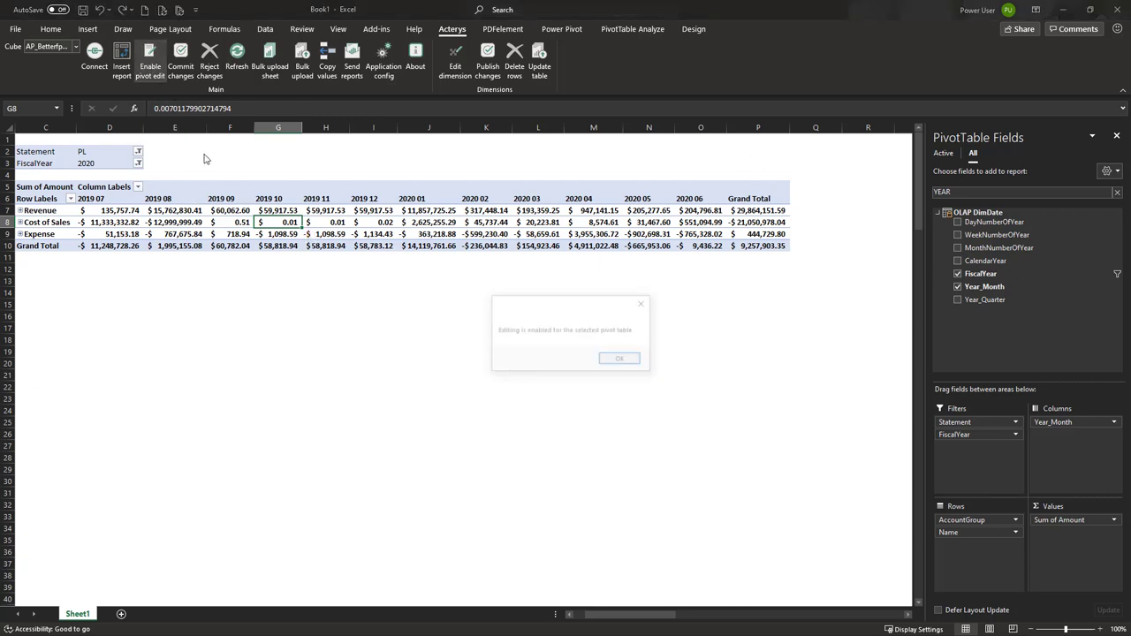
left_click(618, 358)
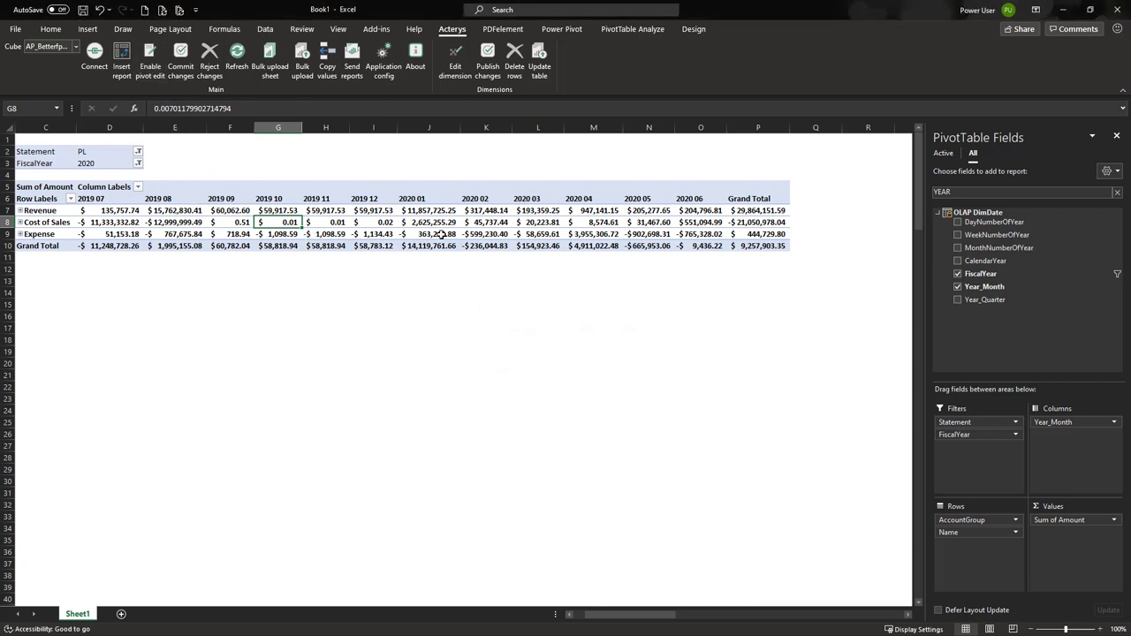
Add the Name field of OLAP DimScenario as a report filter and filter the PivotTable to Budget
mouse_move(441, 234)
double_click(945, 196)
type("SCEN")
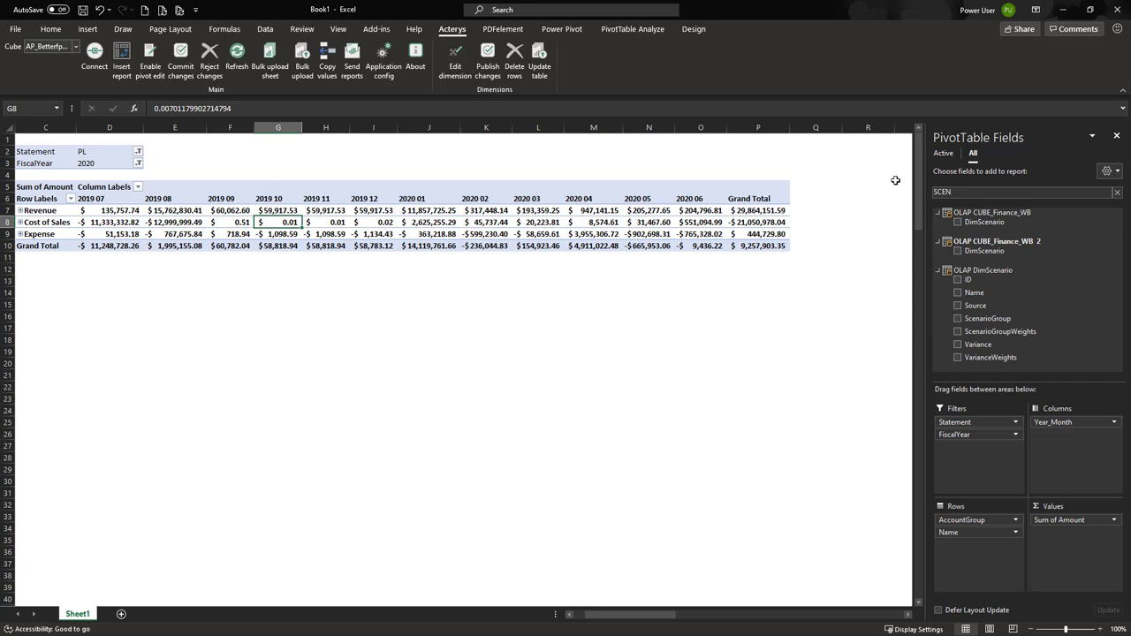
left_click_drag(1008, 297, 981, 446)
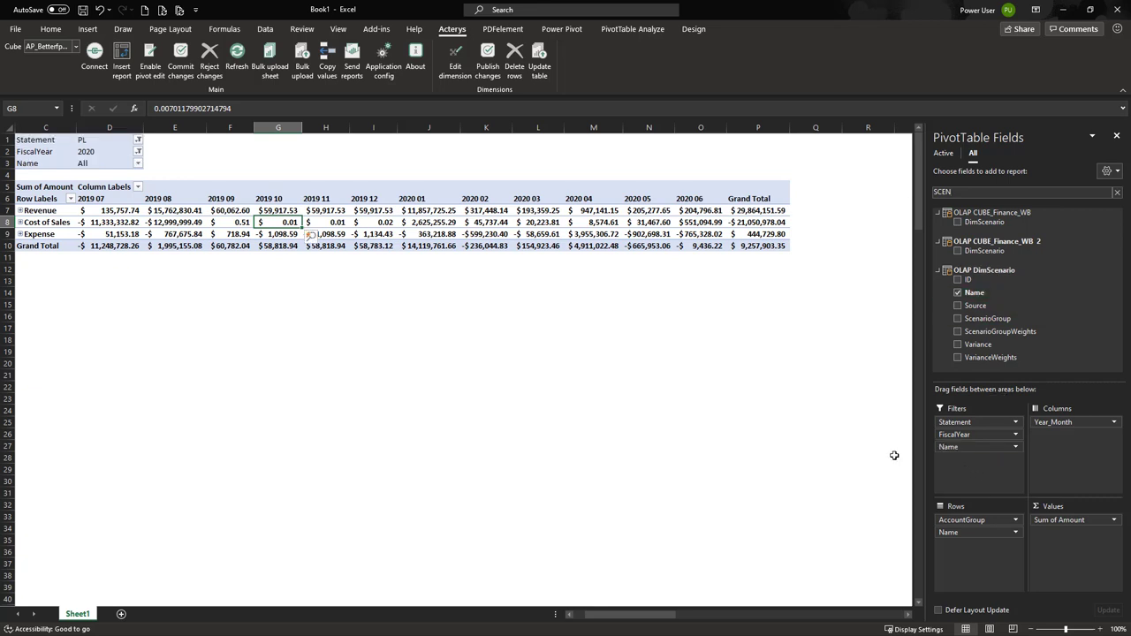
left_click(138, 164)
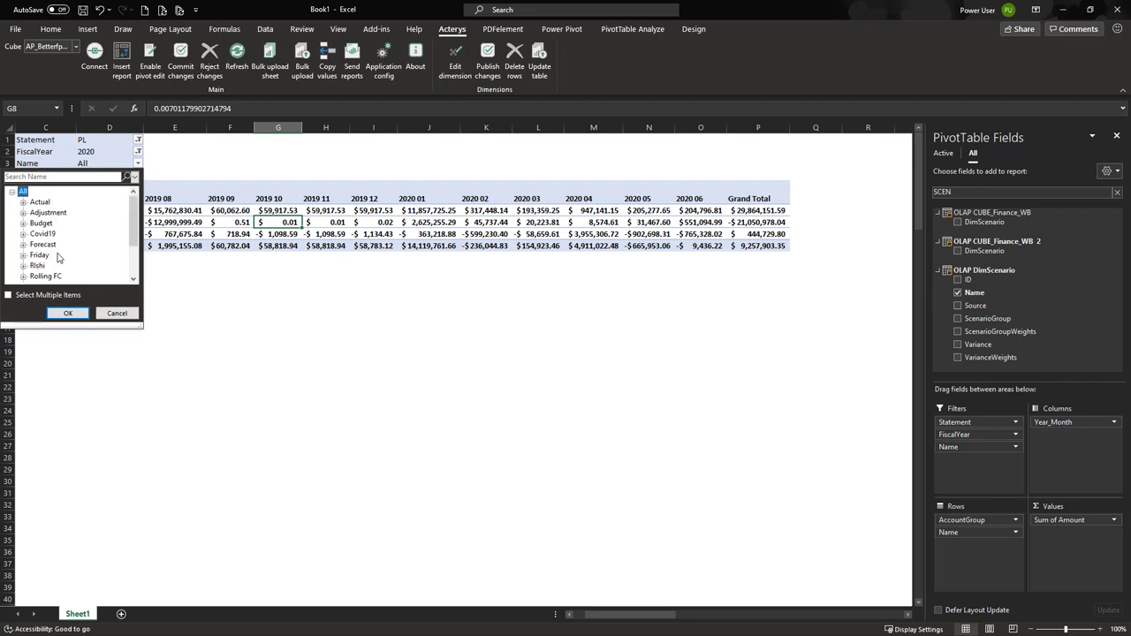
left_click(48, 224)
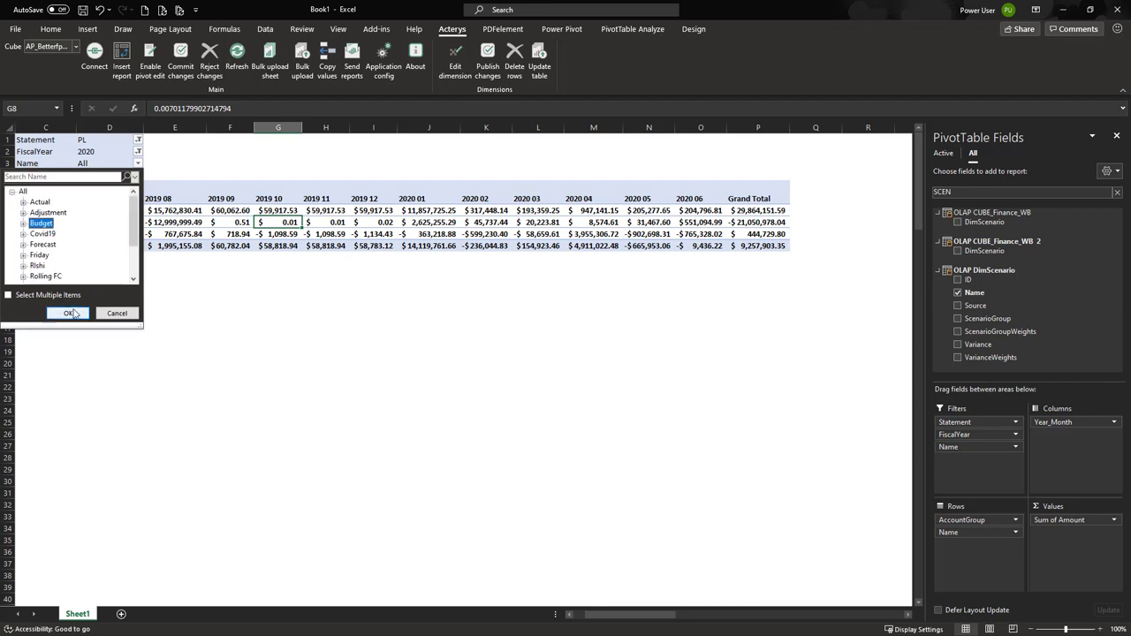
left_click(78, 312)
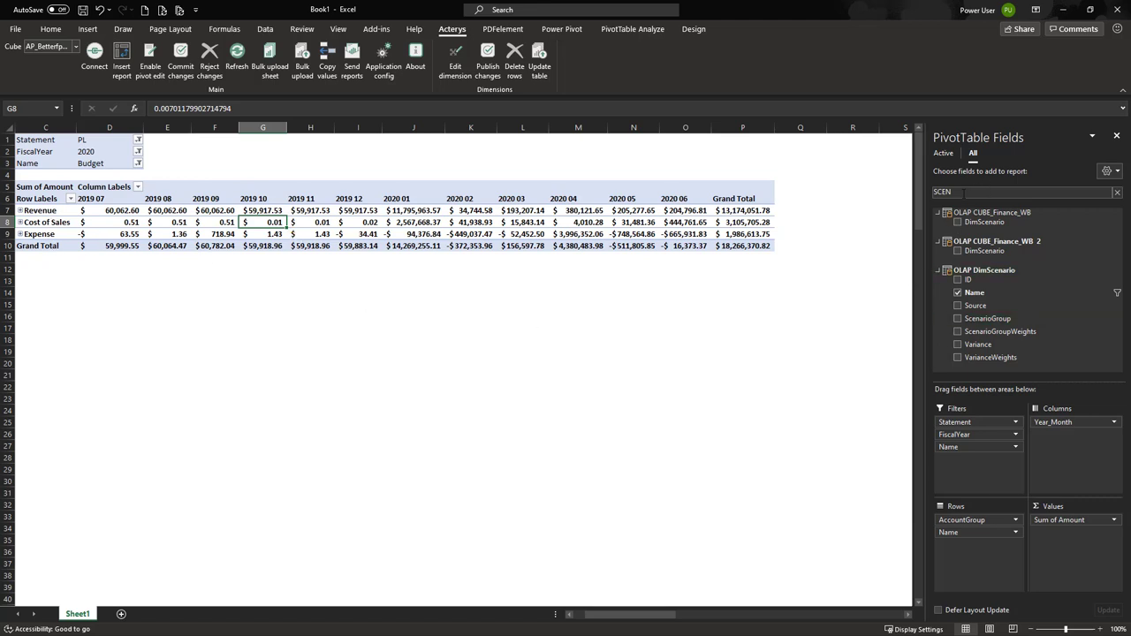
Clear the field search, add the Name field of OLAP DimDepartmentGroup as a report filter and filter it to Corporate
left_click(1116, 193)
left_click(943, 154)
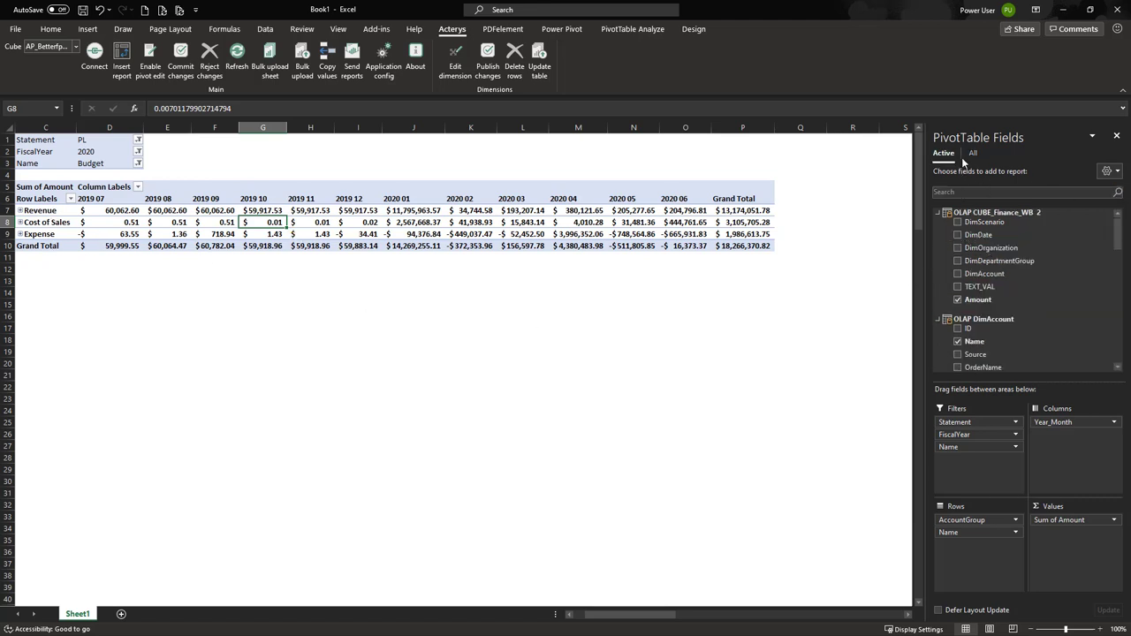
scroll(1022, 274, "down", 6)
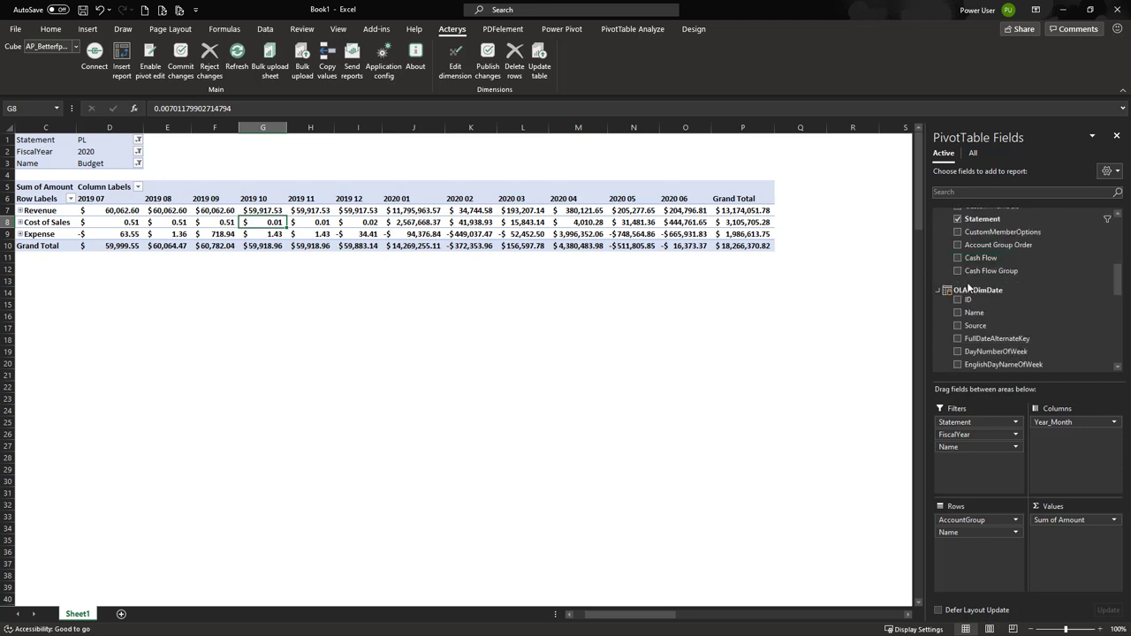
scroll(992, 293, "down", 2)
scroll(998, 300, "up", 5)
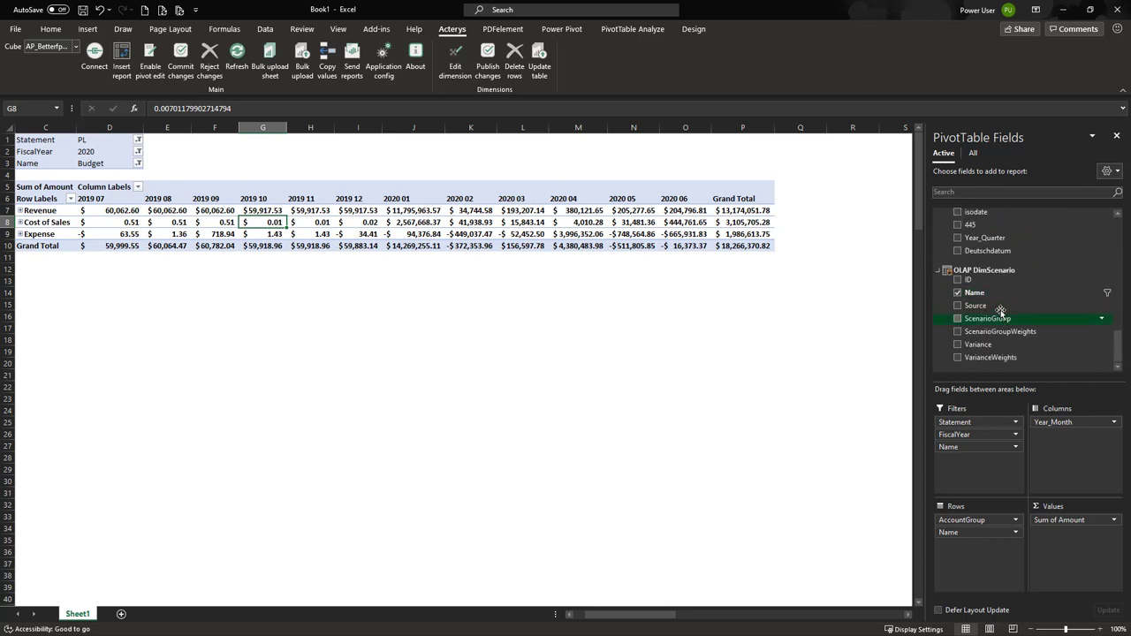
left_click(973, 153)
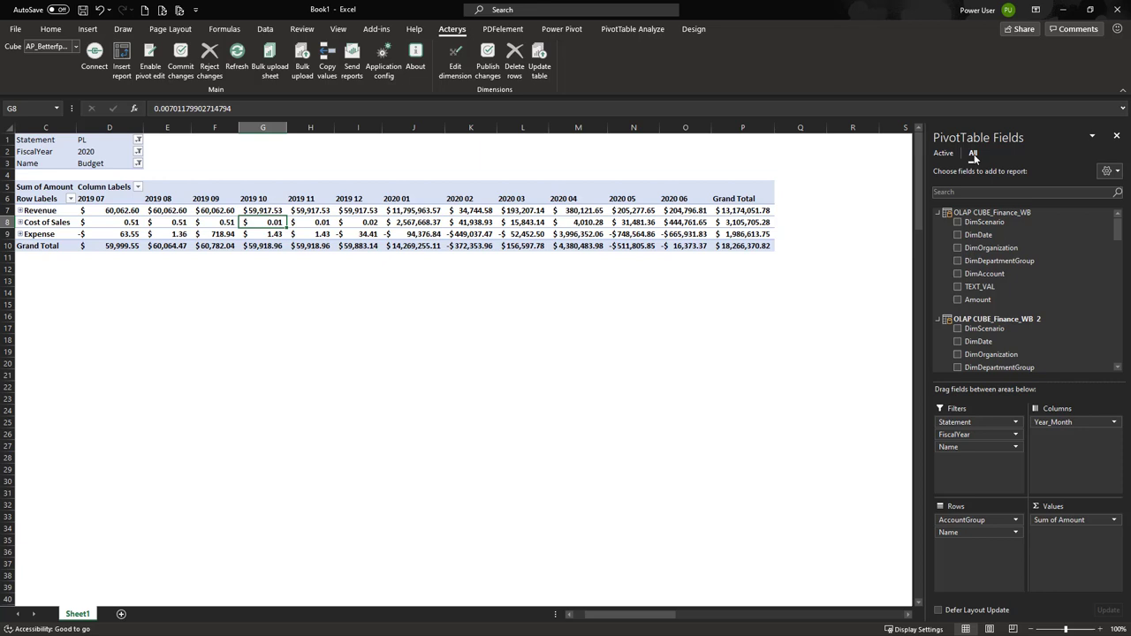
left_click(1008, 235)
scroll(1008, 240, "down", 3)
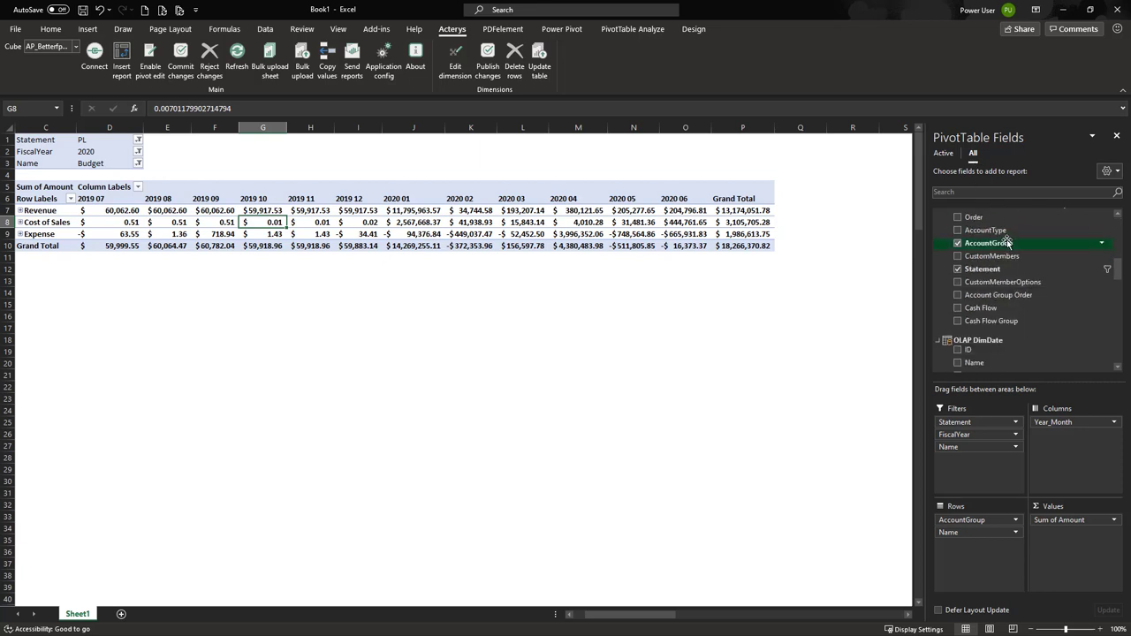
scroll(1007, 245, "down", 5)
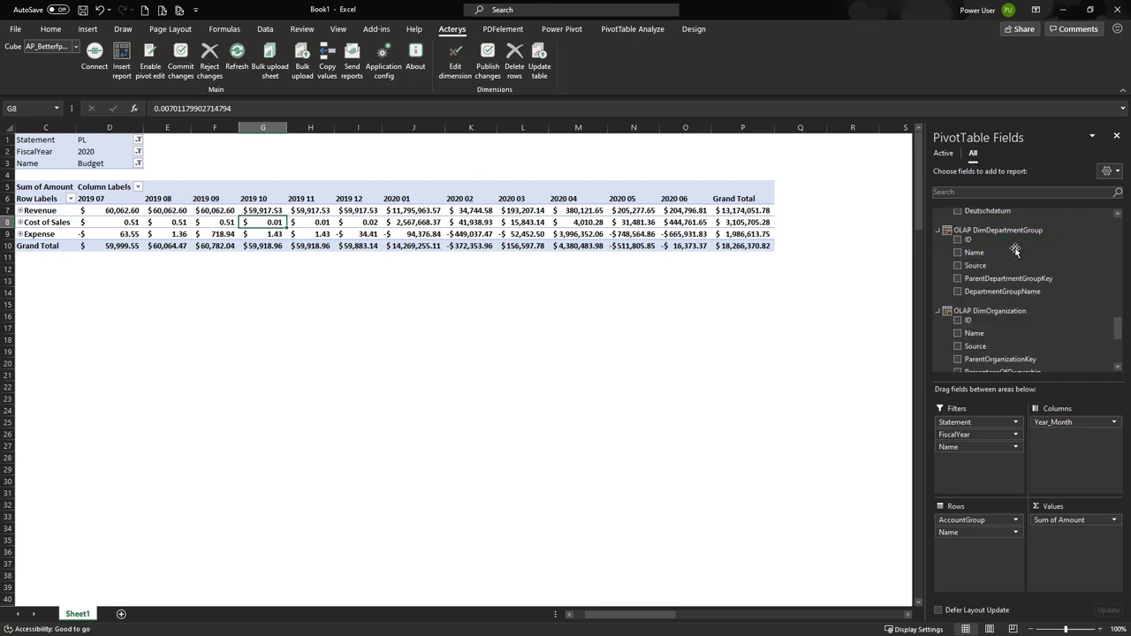
left_click_drag(973, 253, 981, 472)
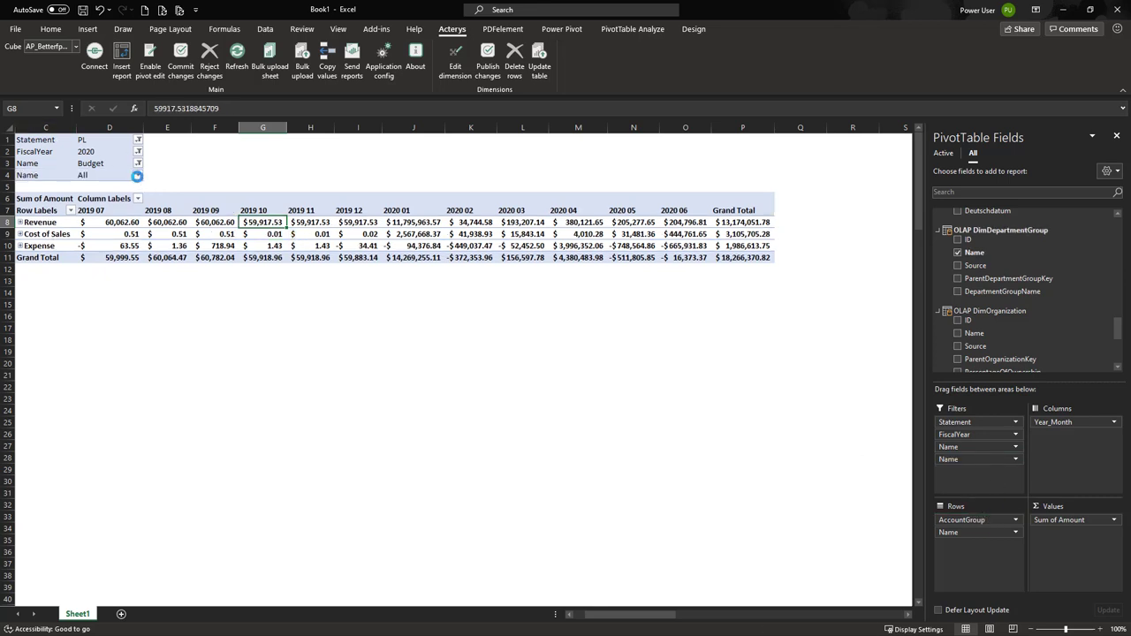
left_click(138, 176)
left_click(12, 204)
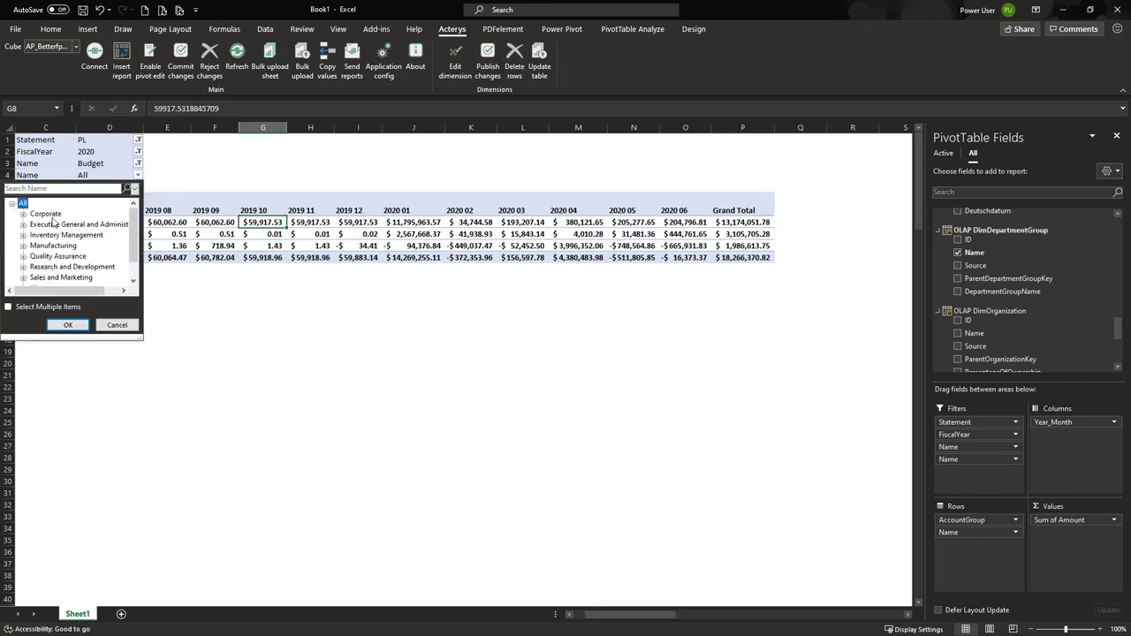
left_click(81, 325)
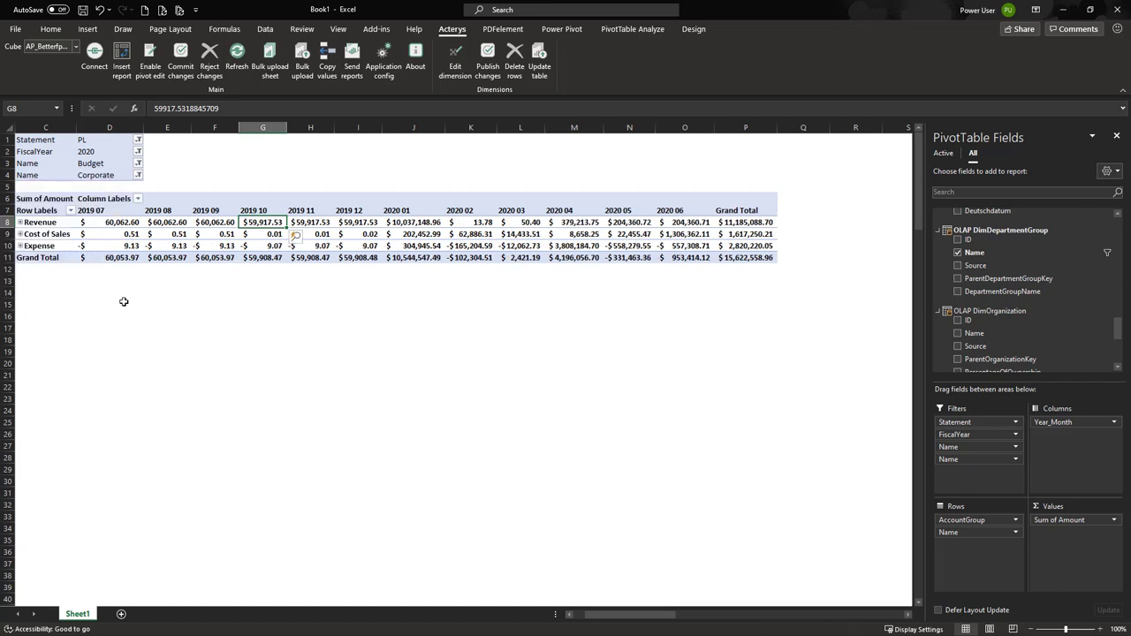
Add the Name field of OLAP DimOrganization as a report filter and filter the PivotTable to Australia
scroll(1007, 274, "down", 2)
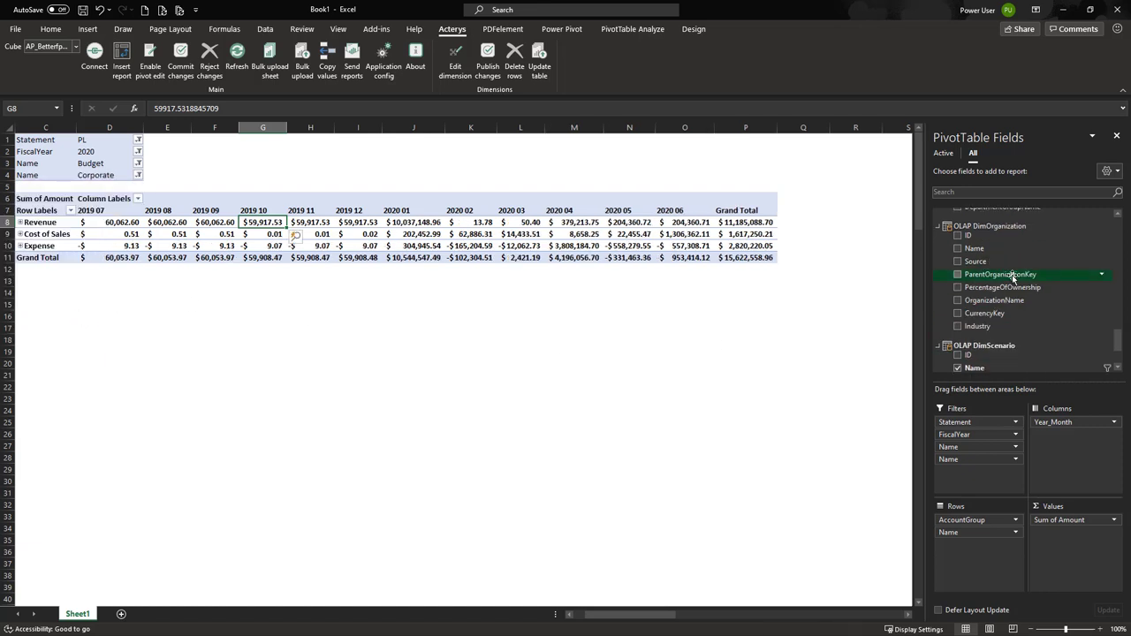
left_click_drag(978, 248, 985, 473)
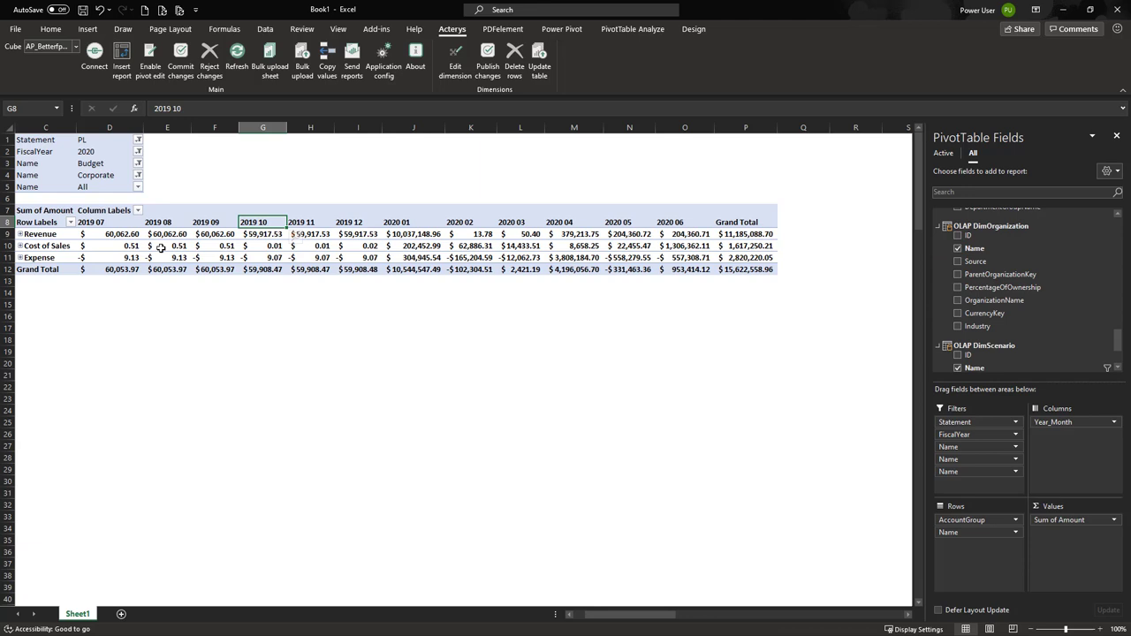
left_click(138, 187)
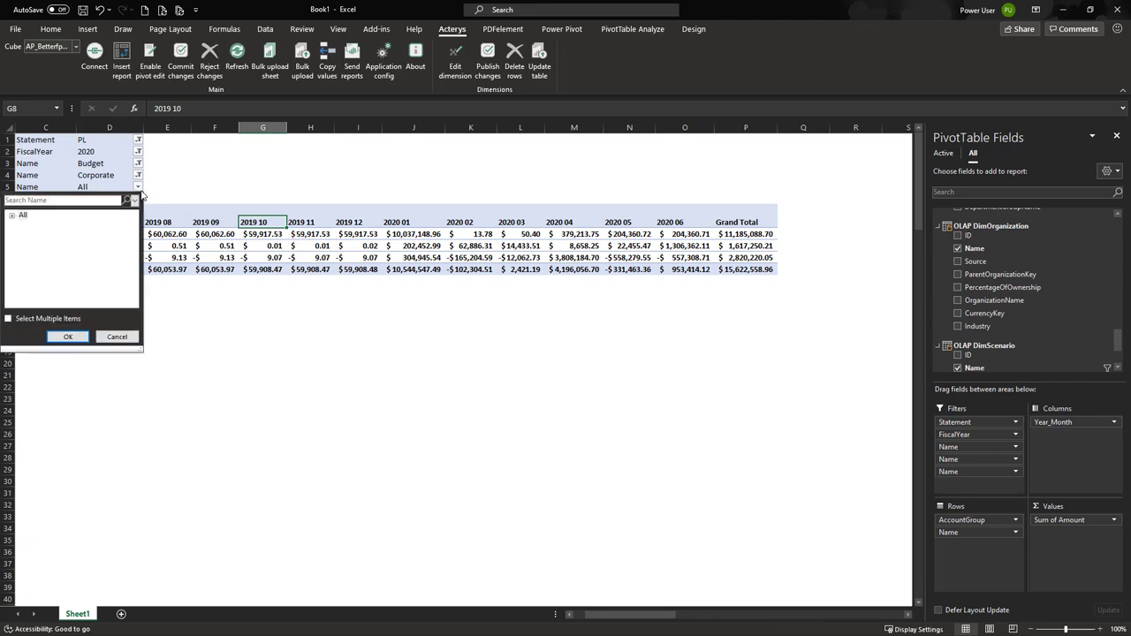
left_click(12, 215)
left_click(42, 235)
left_click(68, 336)
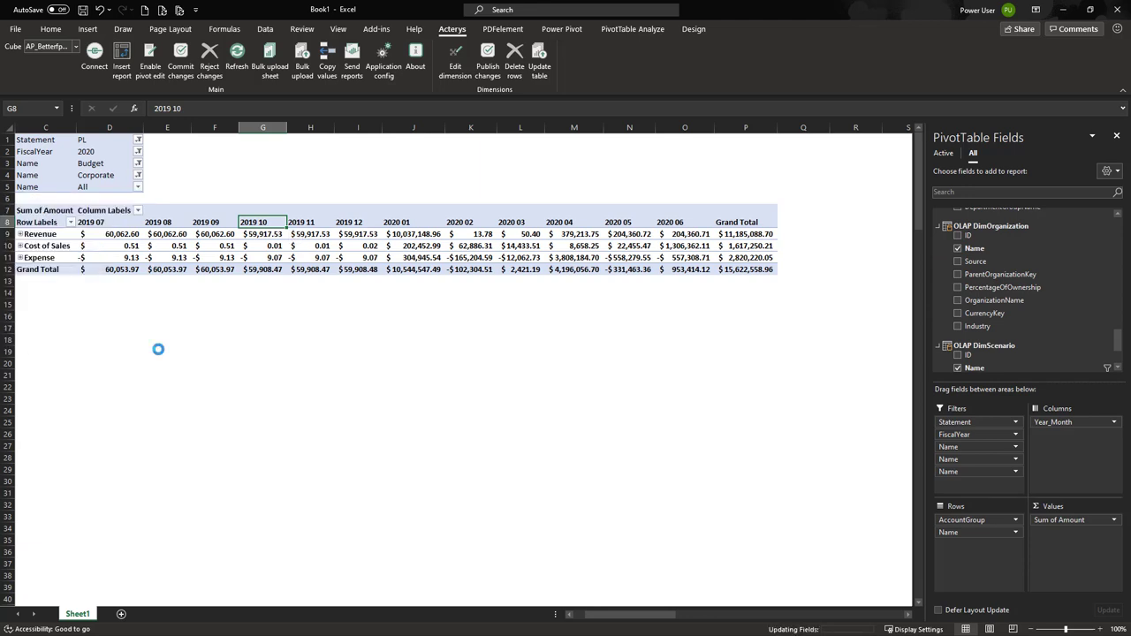
left_click(261, 340)
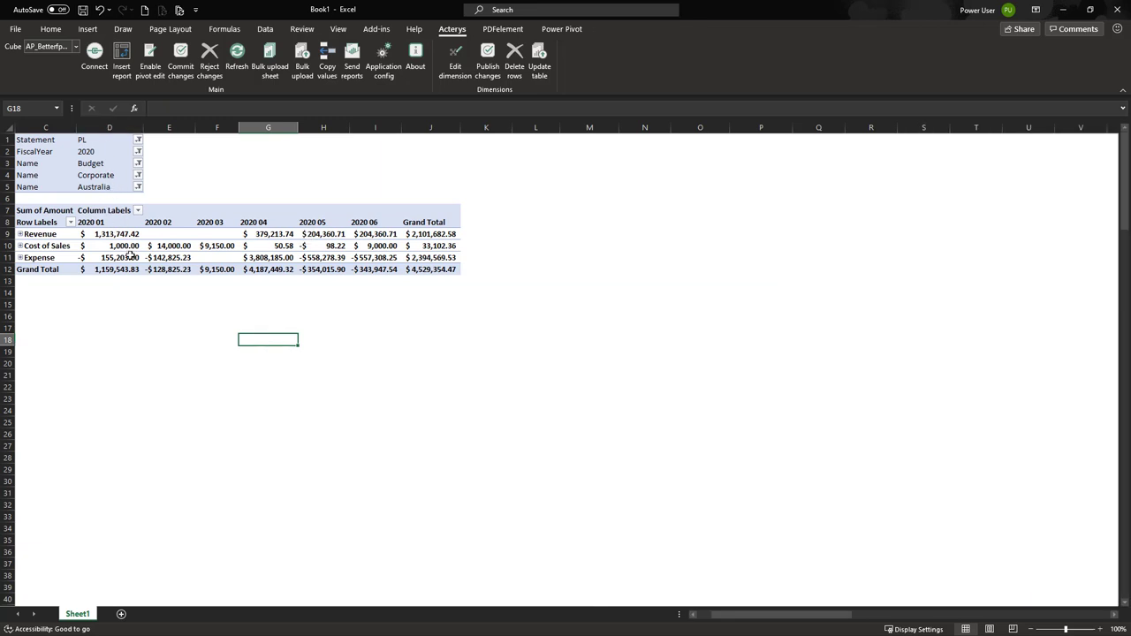
Expand the Cost of Sales group and set the 2020 03 value of Returns and Adjustments to 1000
left_click(172, 247)
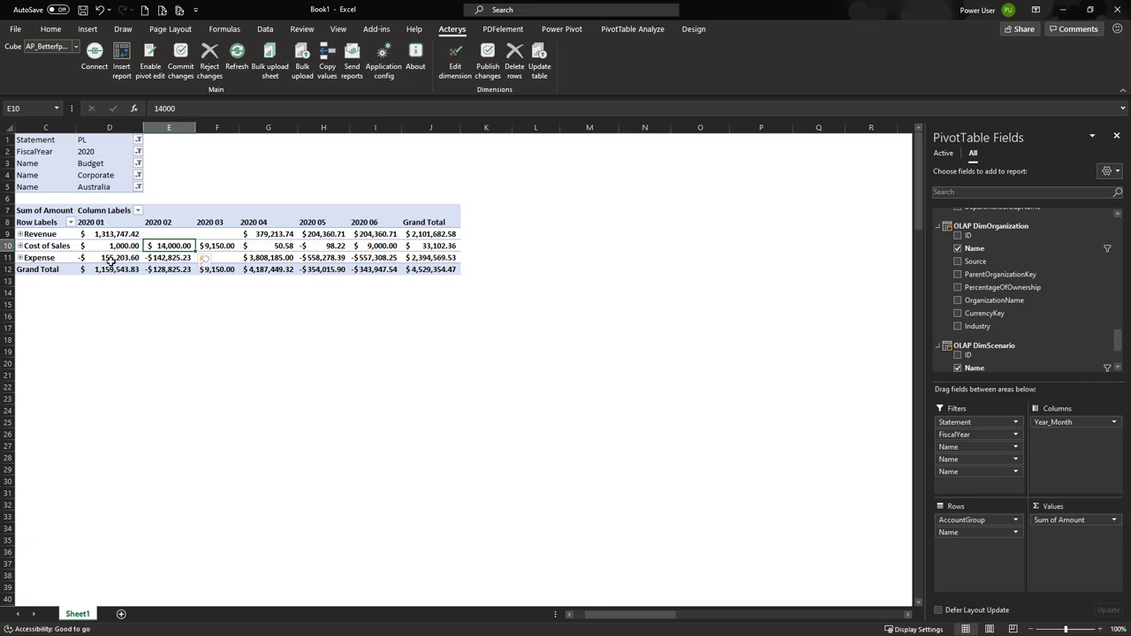
mouse_move(111, 262)
left_click(19, 246)
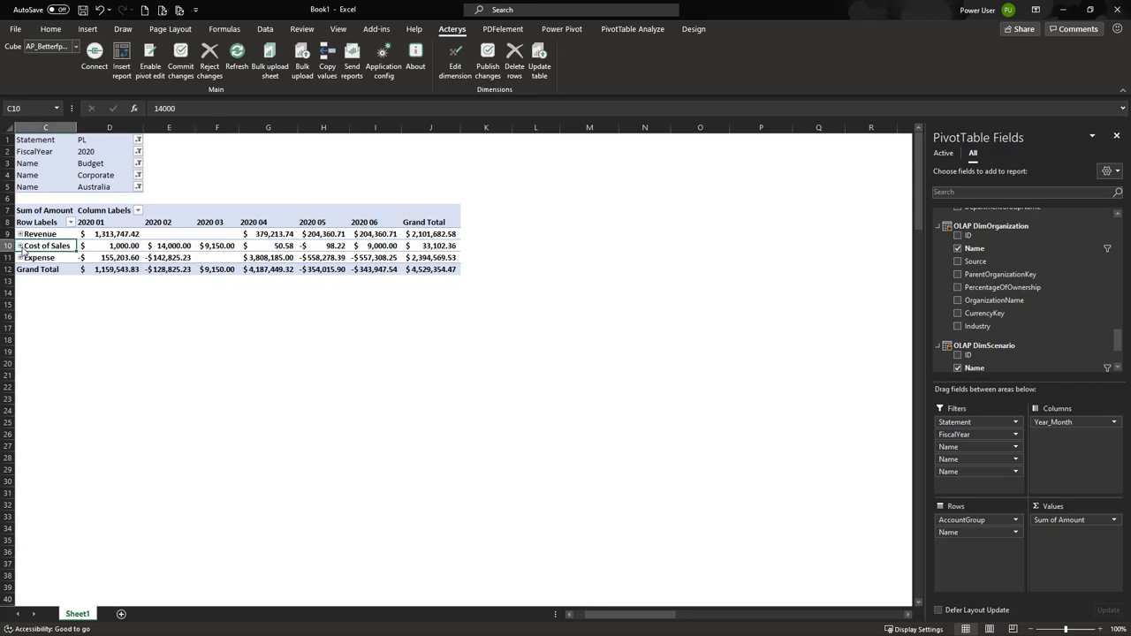
left_click(275, 270)
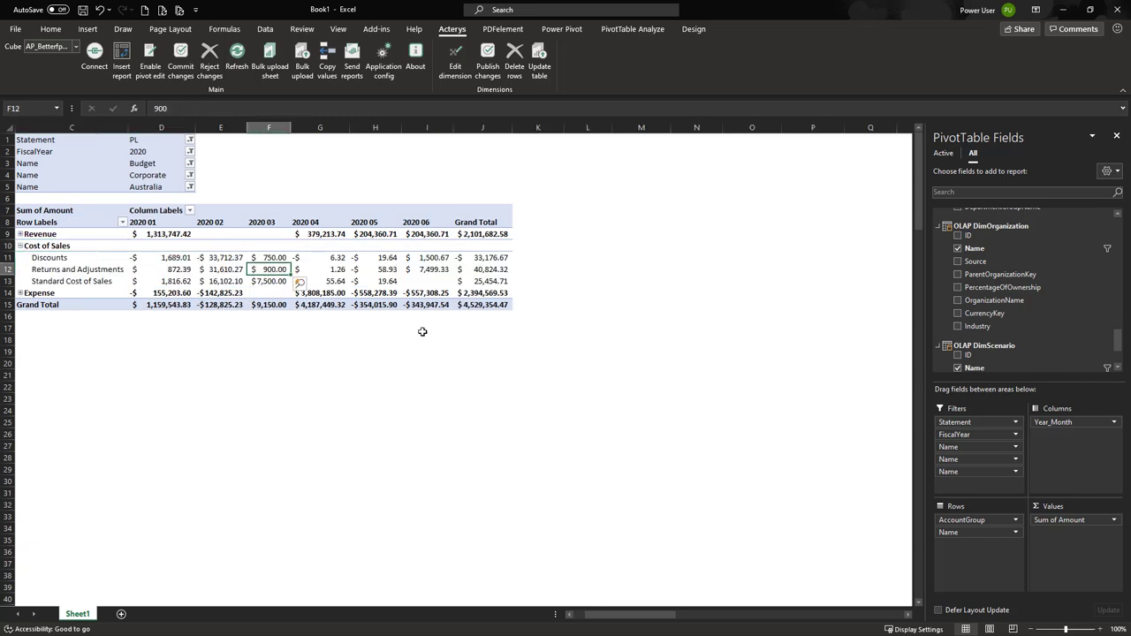
type("1000")
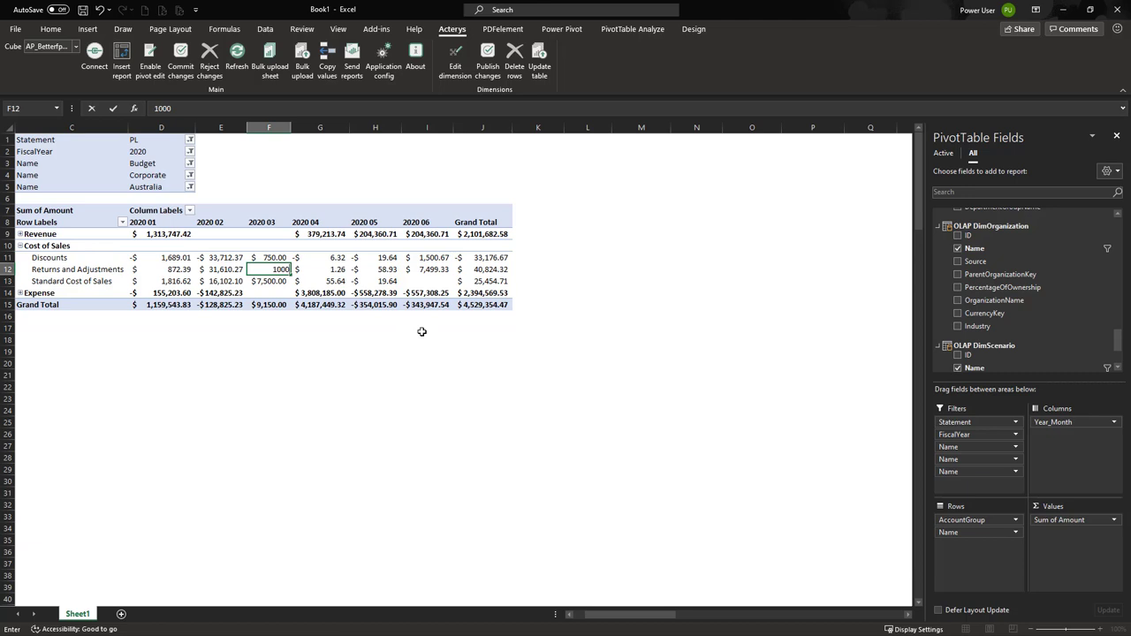
left_click(295, 271)
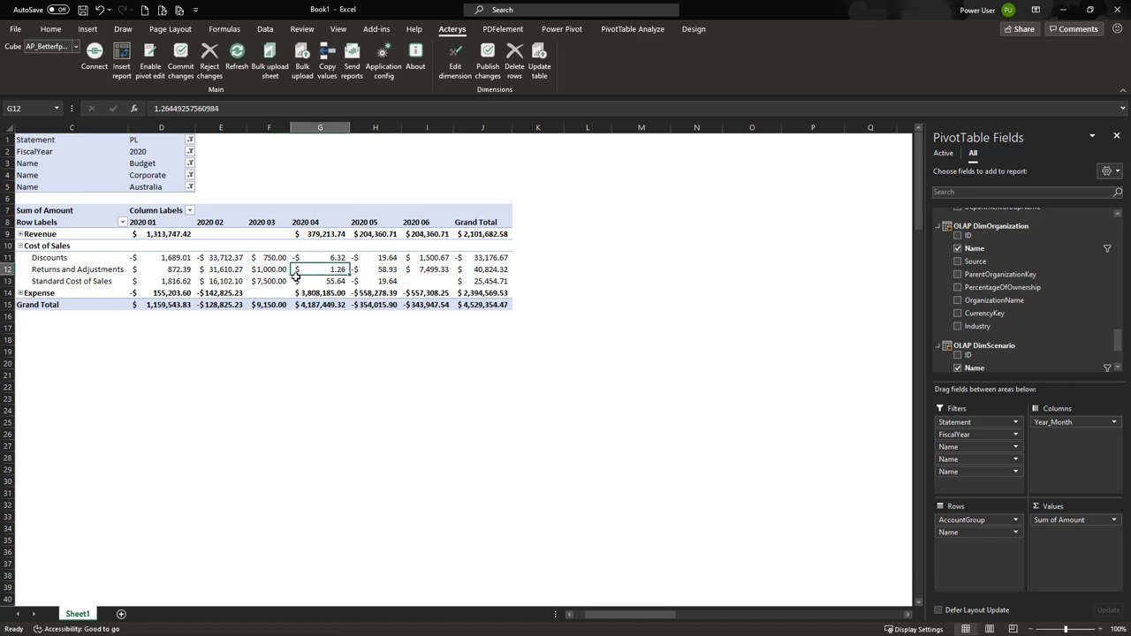
Fill the 2020 03 Returns and Adjustments value of 1,000 across to 2020 04, 2020 05 and 2020 06
left_click(284, 271)
left_click_drag(291, 275, 435, 276)
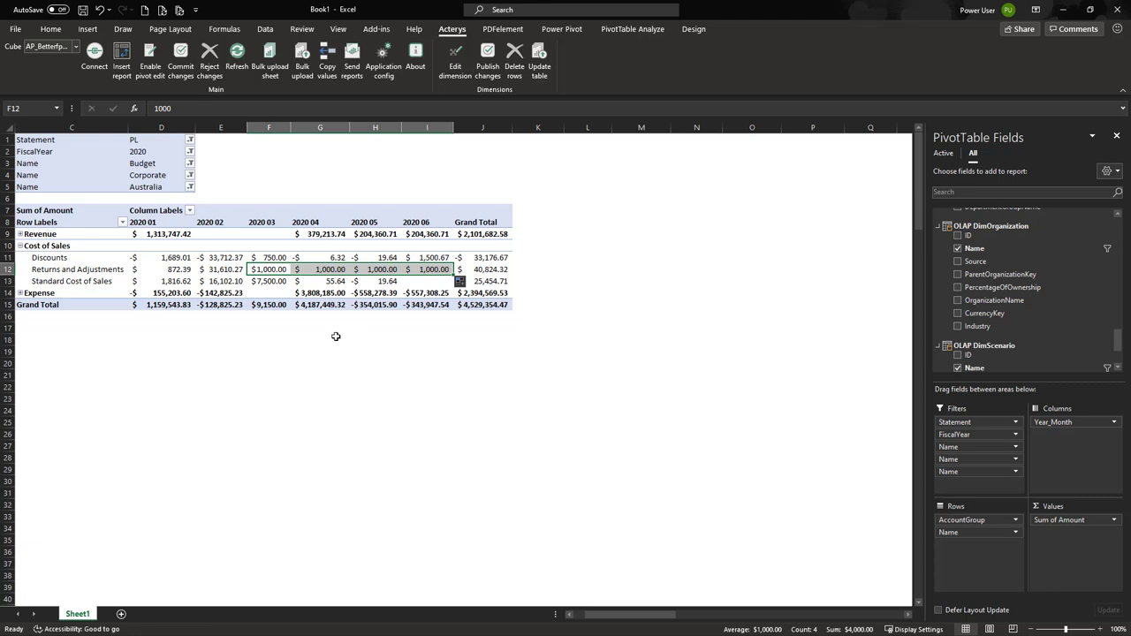
Calculate the 2020 04 Standard Cost of Sales with the formula =G12*.2 and commit the changes to the database
left_click(272, 283)
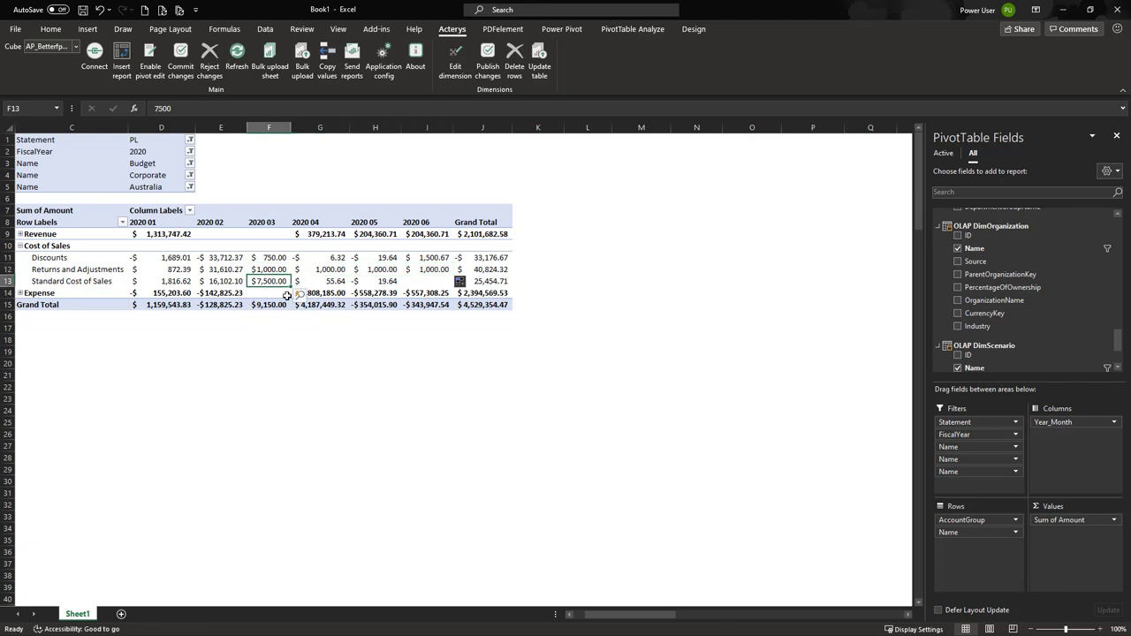
key("Right")
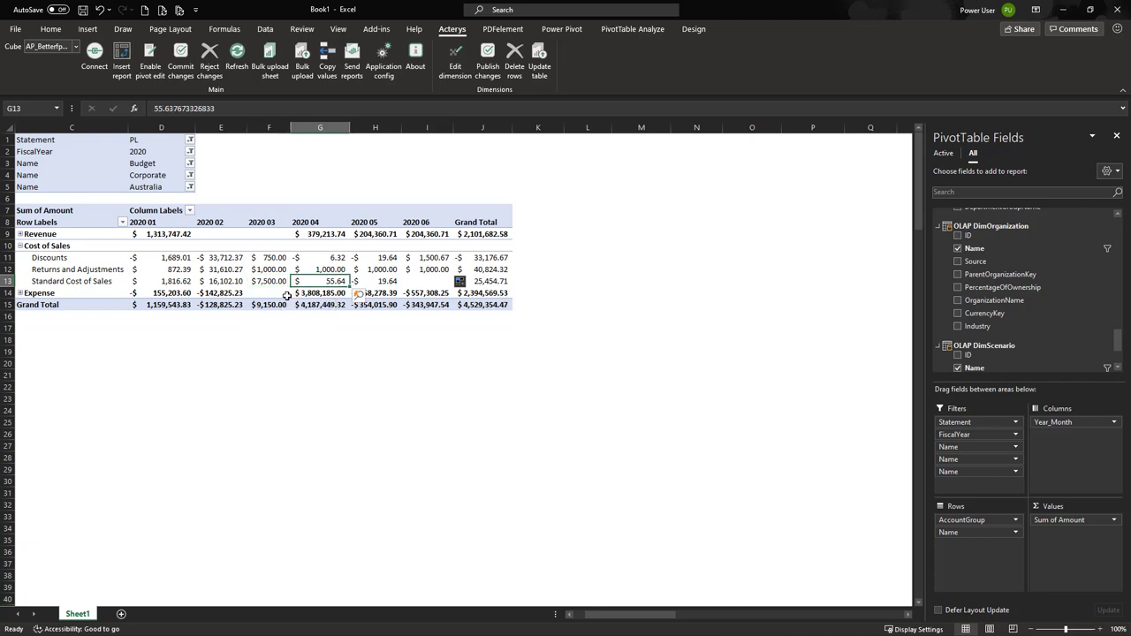
type("=")
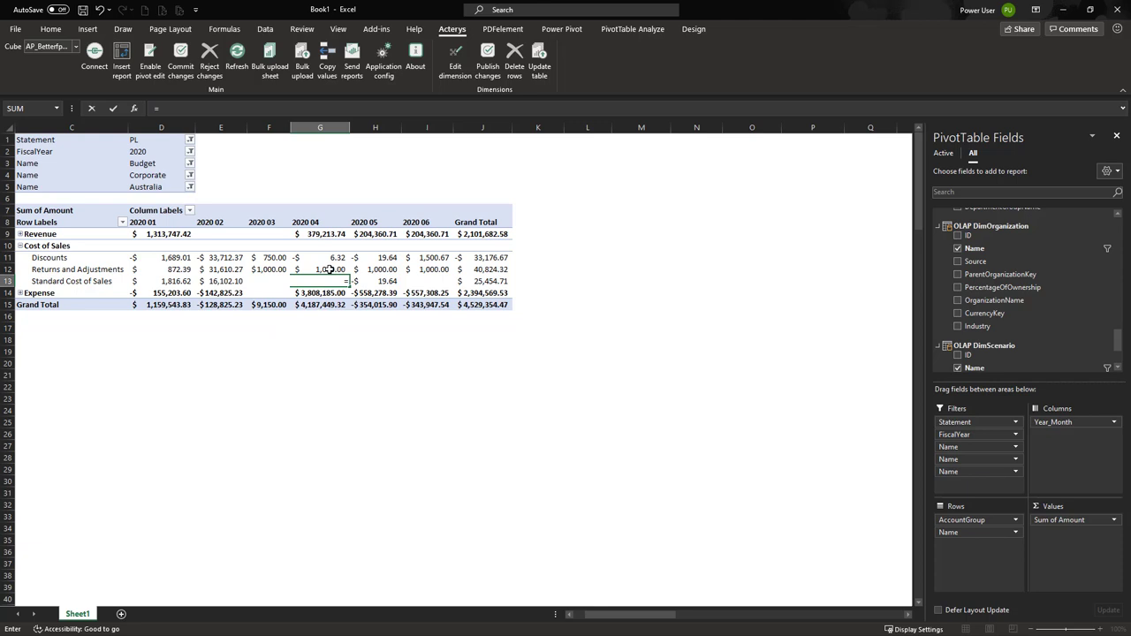
type("G12*.2")
key("Return")
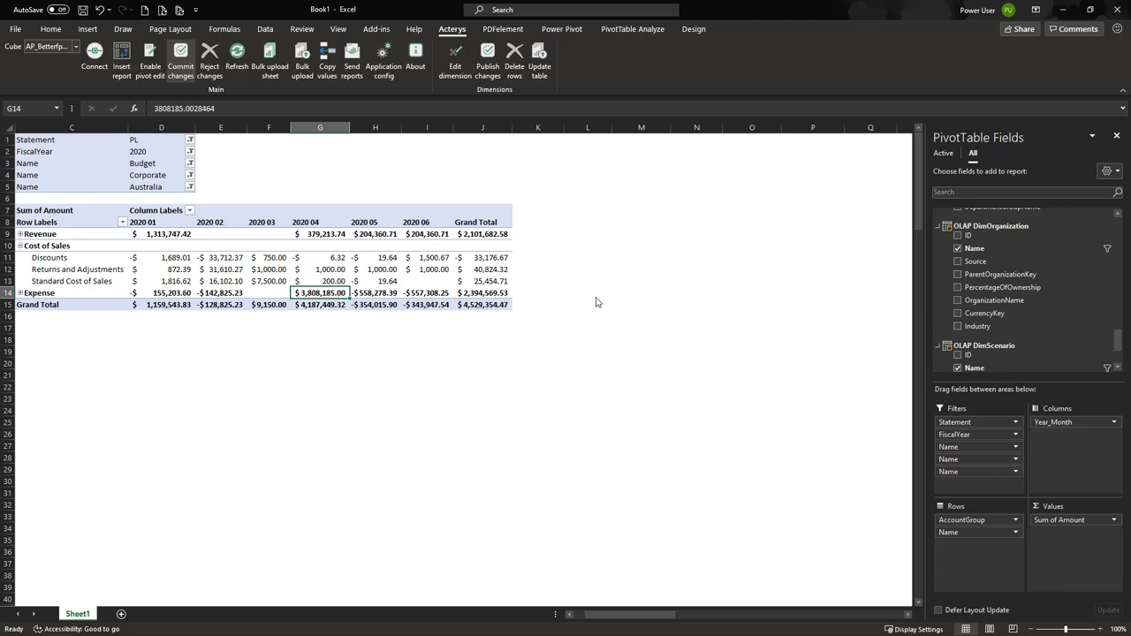
left_click(611, 359)
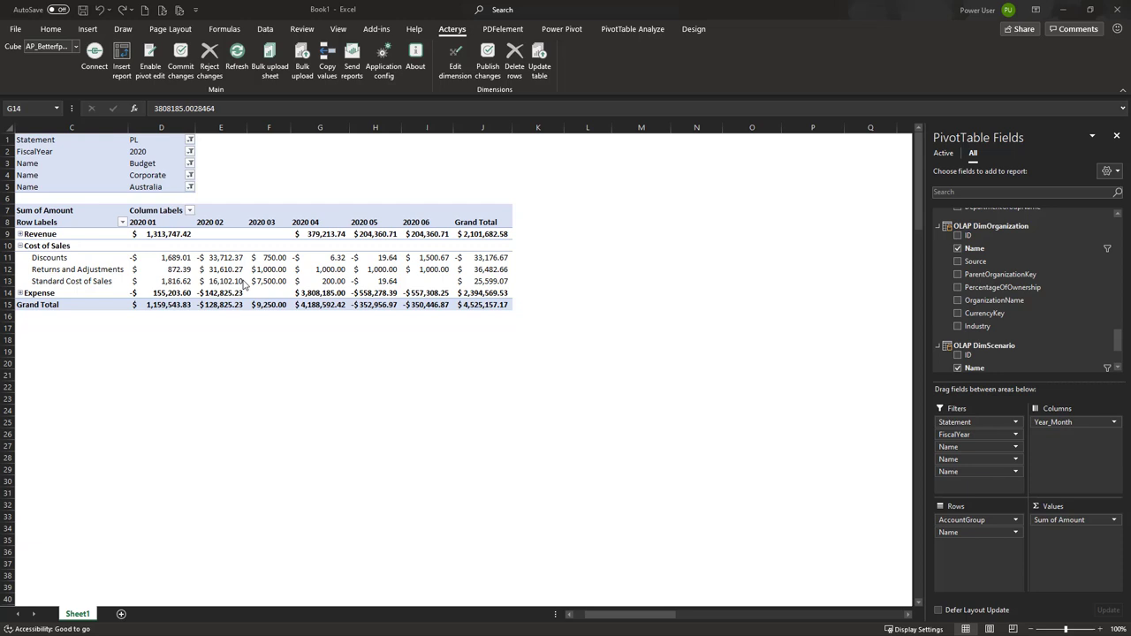
Show all PivotTable subtotals at the top of each group
left_click(237, 281)
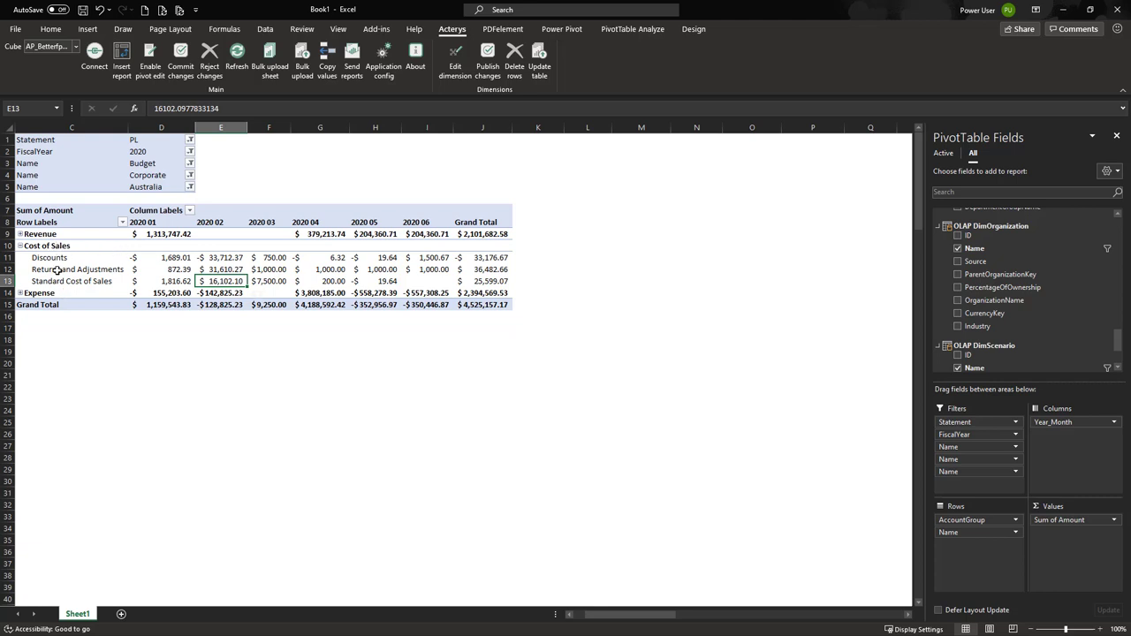
left_click(320, 269)
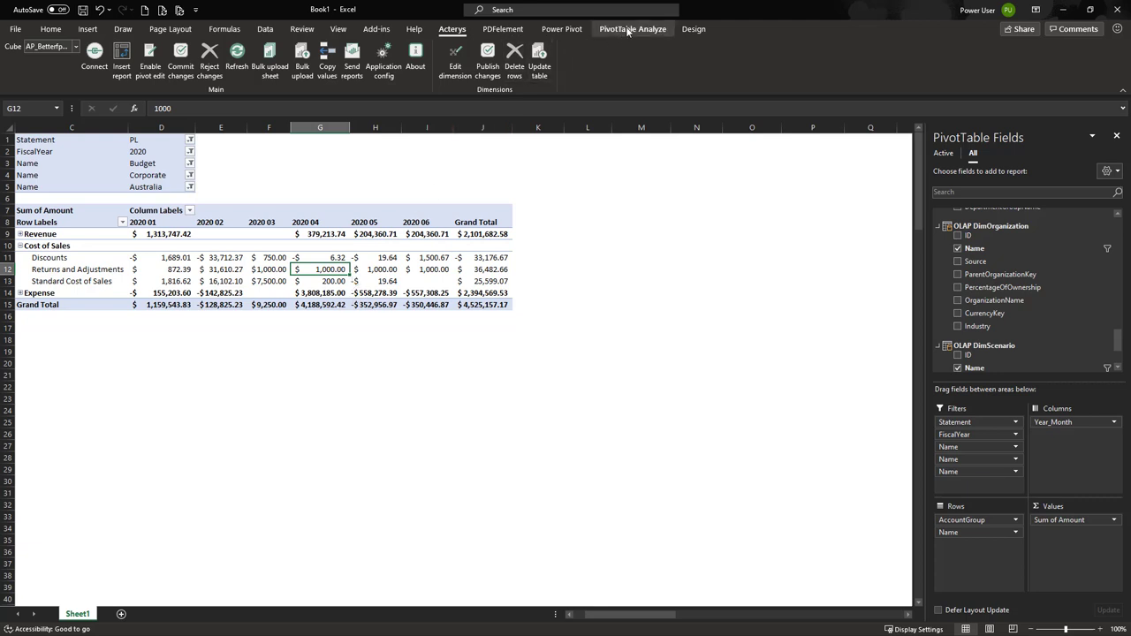
left_click(693, 32)
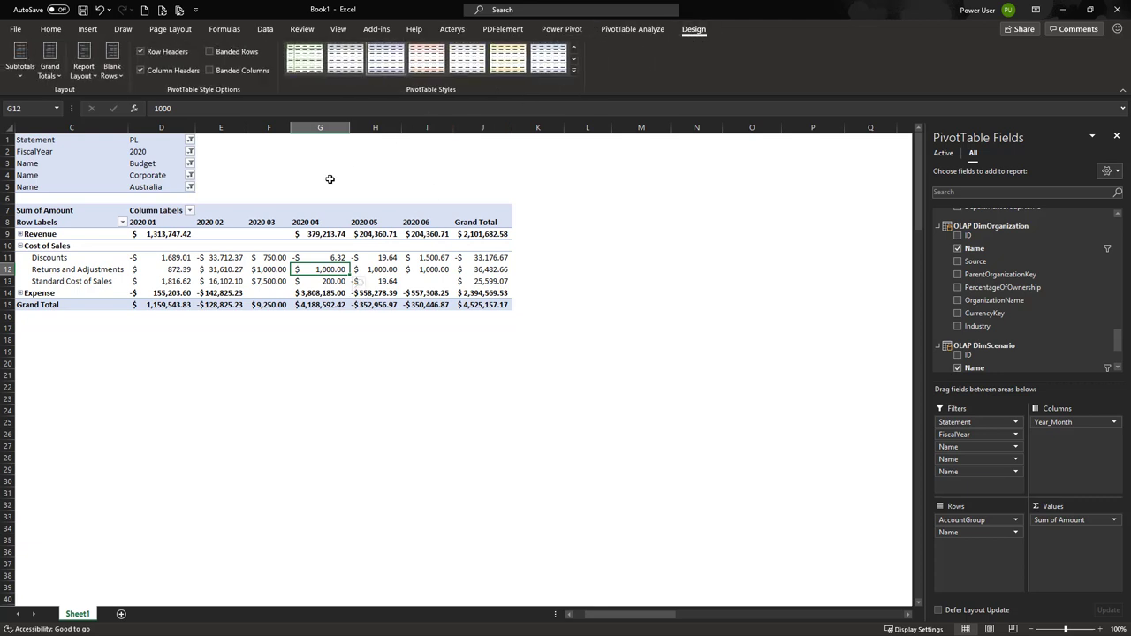
left_click(19, 62)
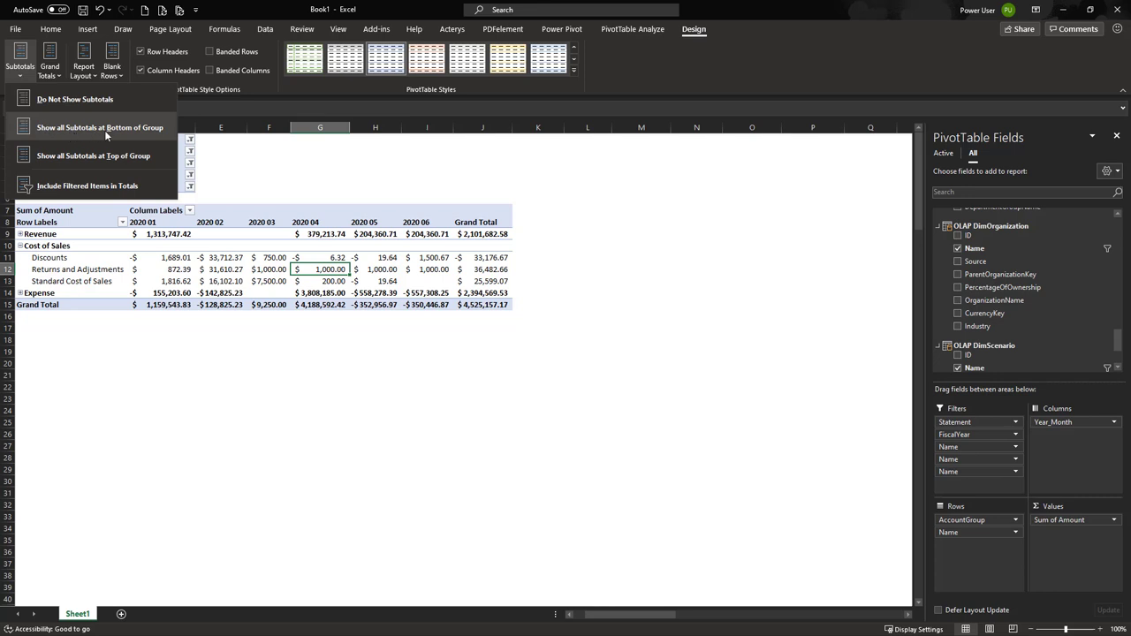
left_click(102, 157)
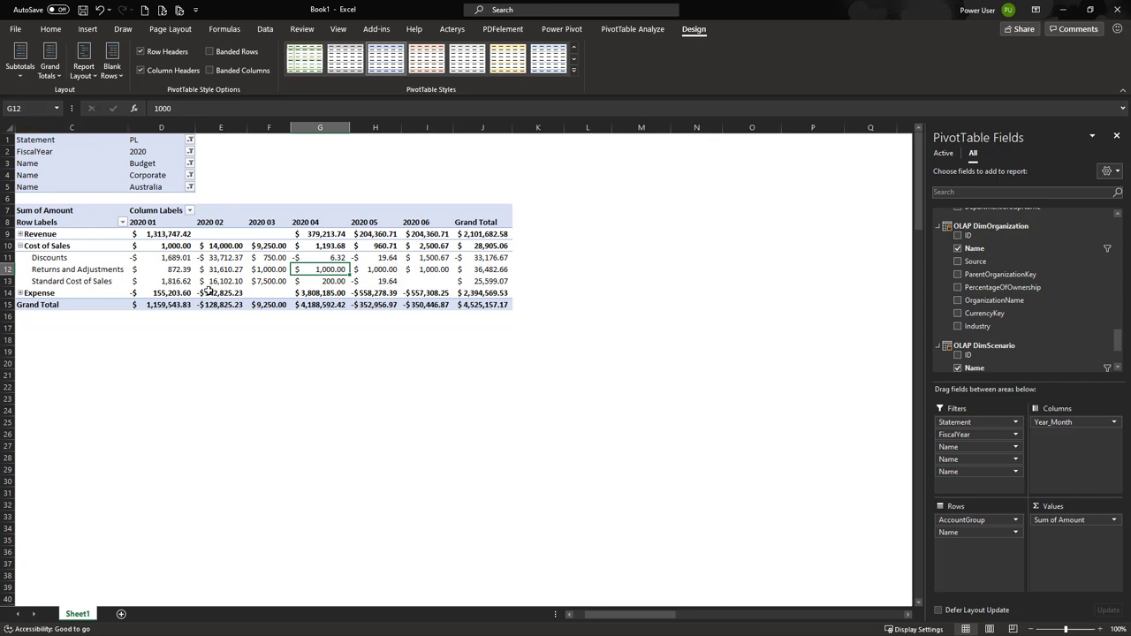
Set the 2020 03 Cost of Sales subtotal to 11,000 and commit the change to the database
mouse_move(216, 284)
left_click(266, 245)
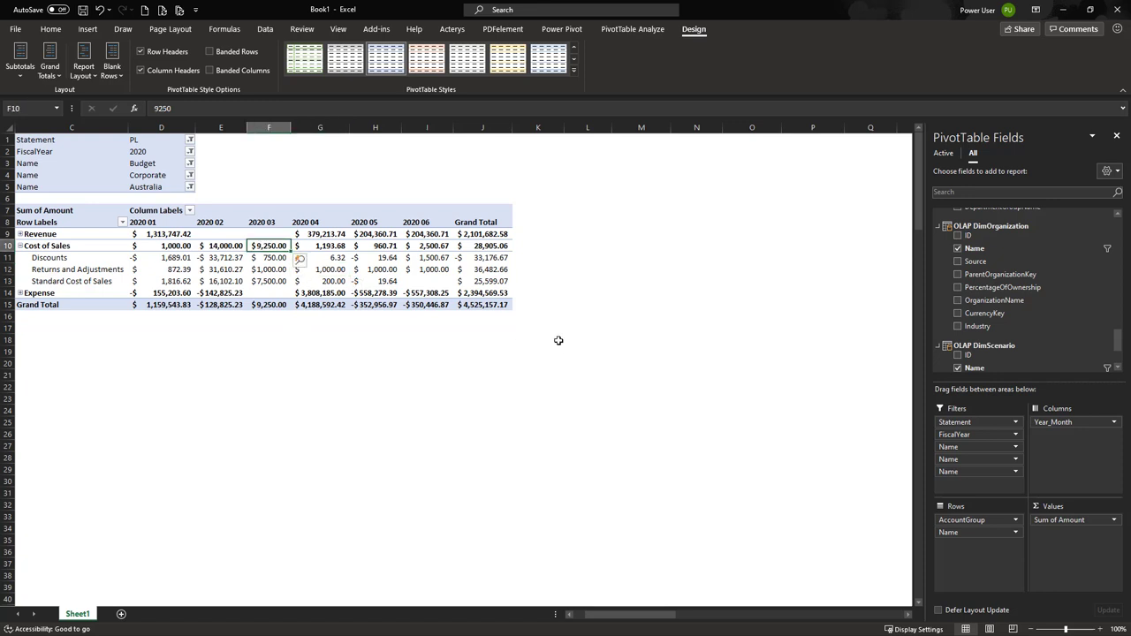
type("1")
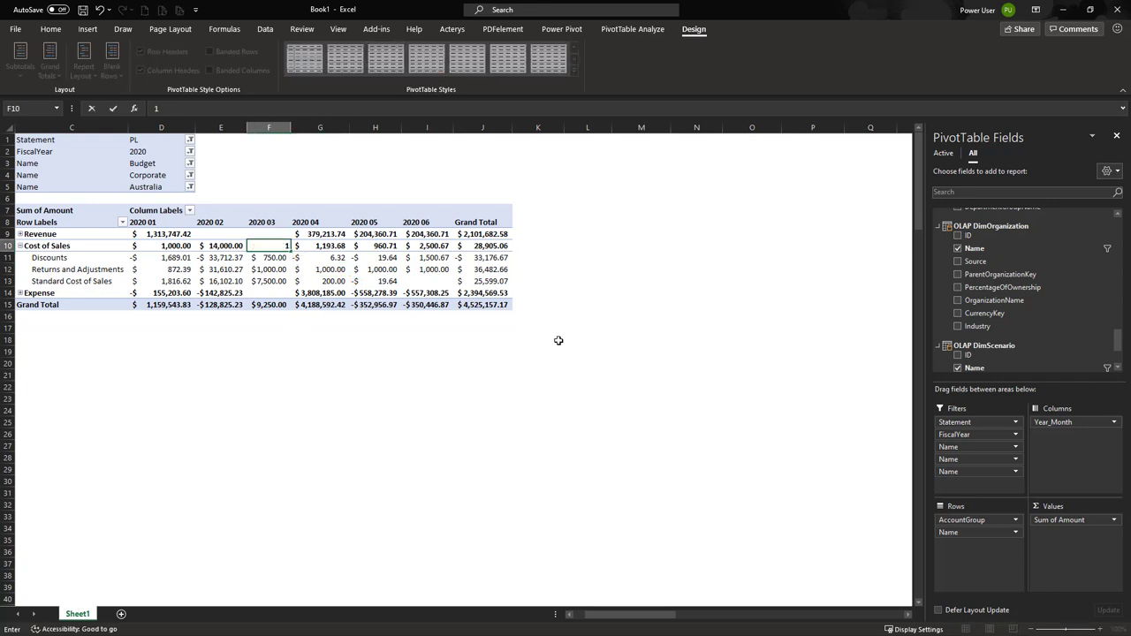
type("1,000")
key("Return")
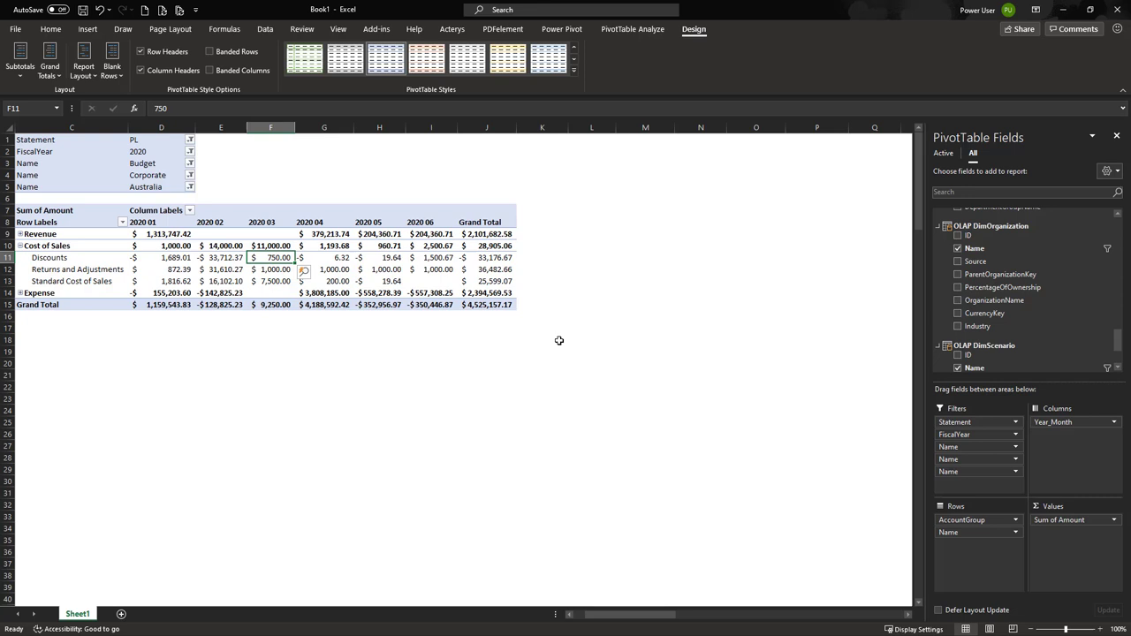
left_click(452, 29)
left_click(180, 62)
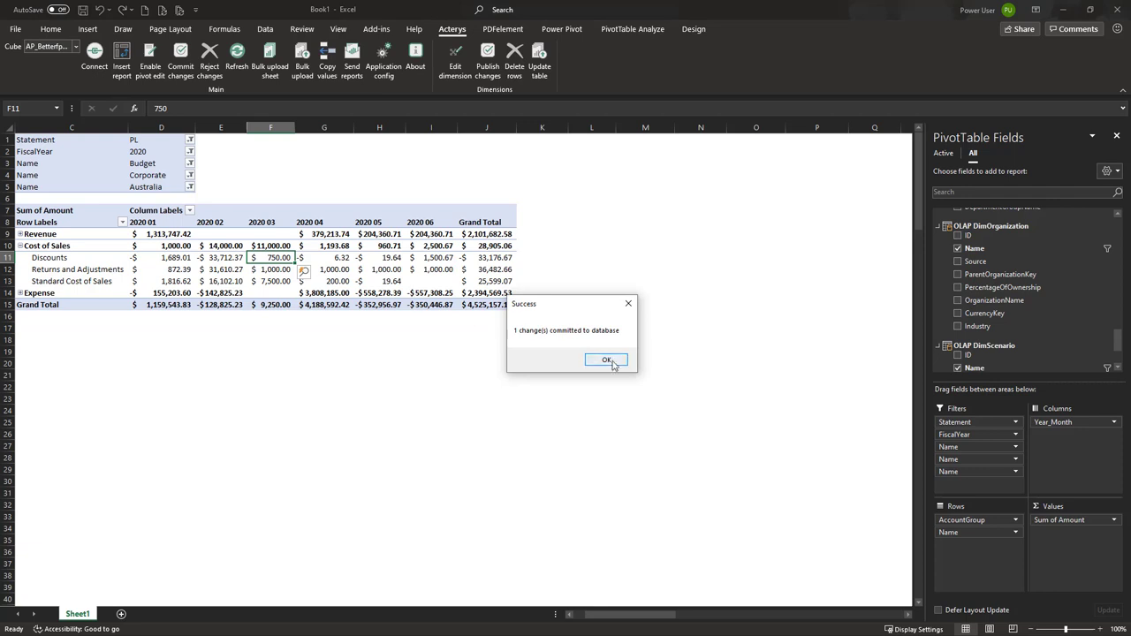
left_click(609, 363)
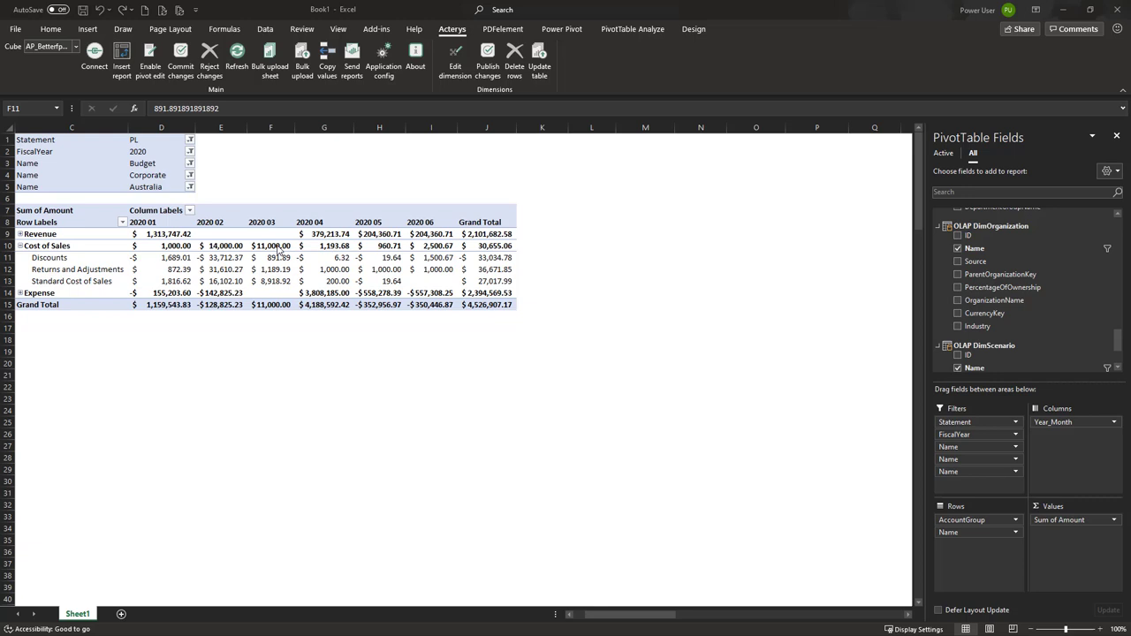
left_click(267, 259)
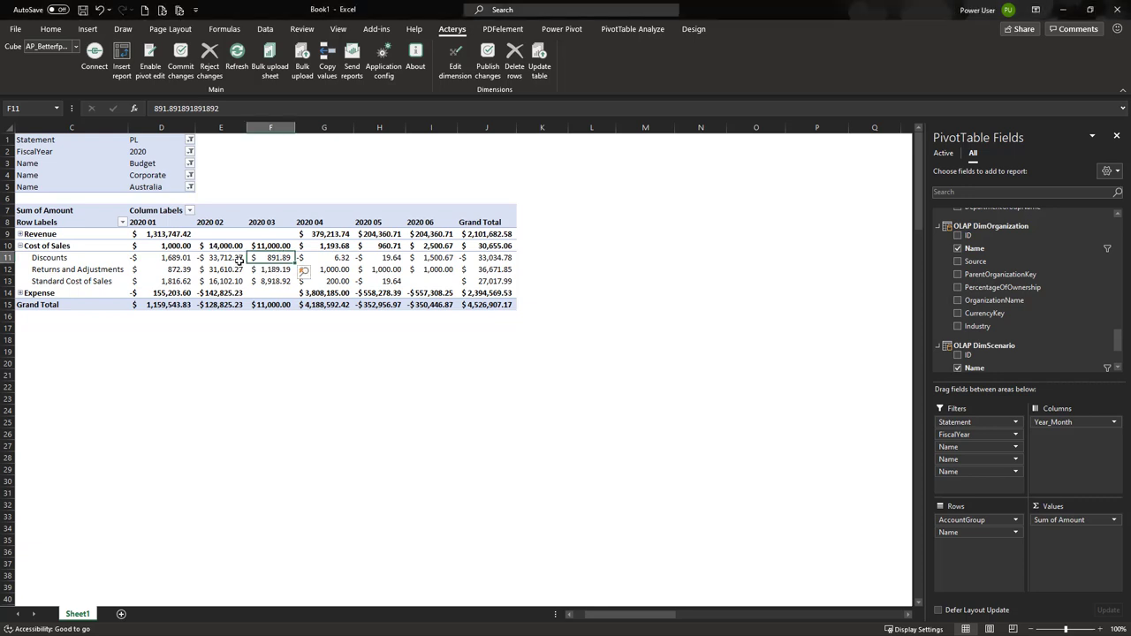
mouse_move(185, 255)
mouse_move(255, 256)
mouse_move(290, 269)
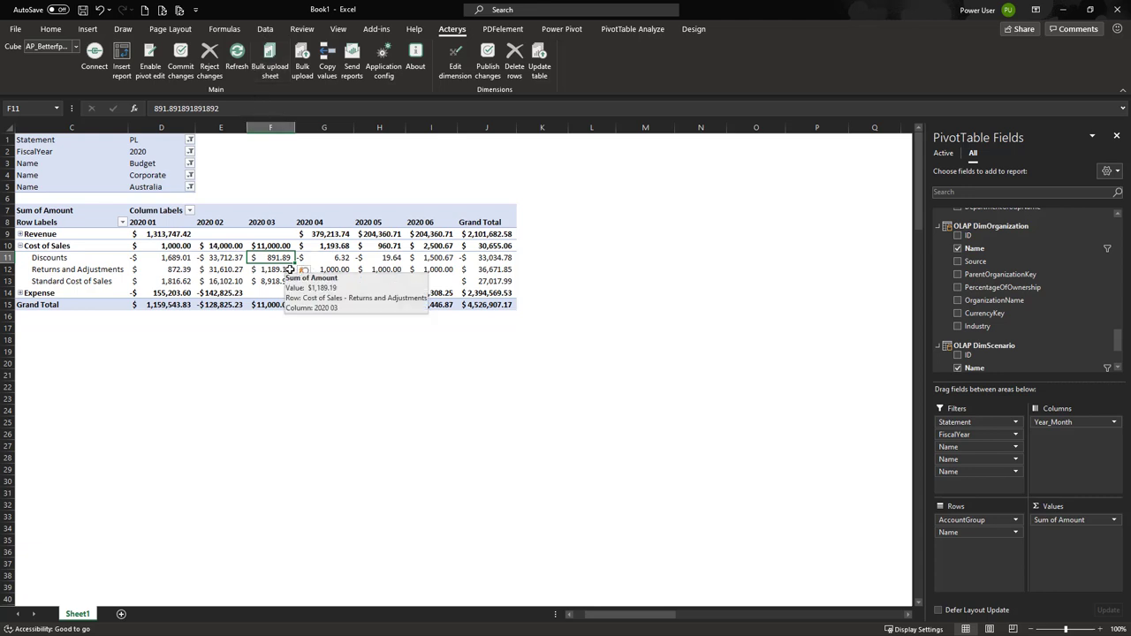
Copy the 2020 Cost of Sales values for Corporate and Australia from the Budget scenario to the Covid19 scenario
left_click(265, 78)
left_click(269, 75)
left_click(273, 63)
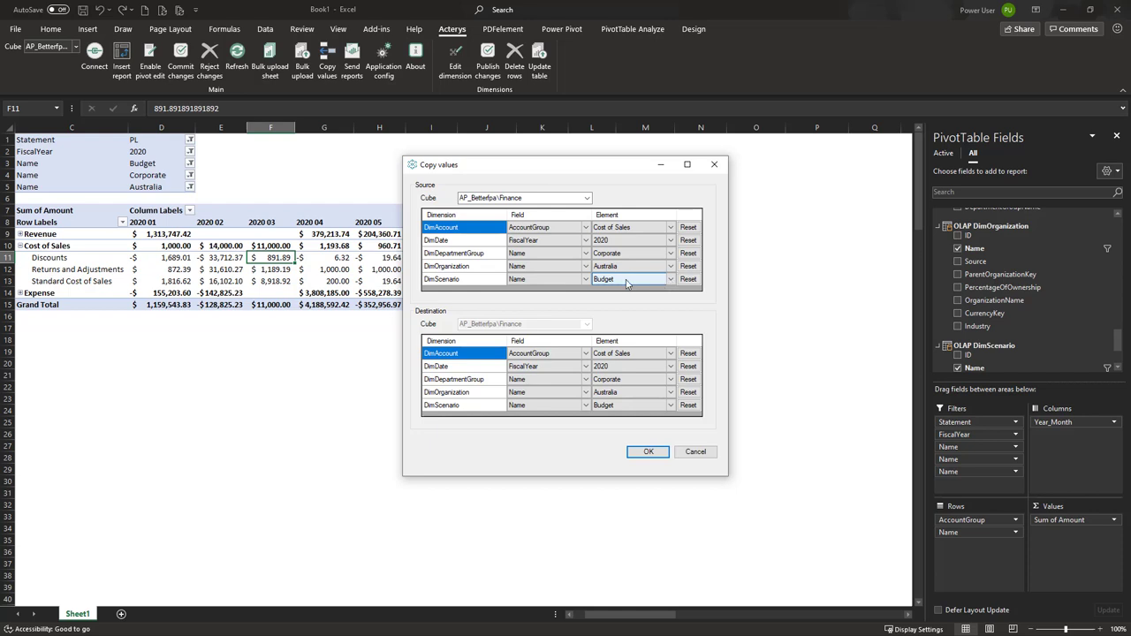
left_click(669, 406)
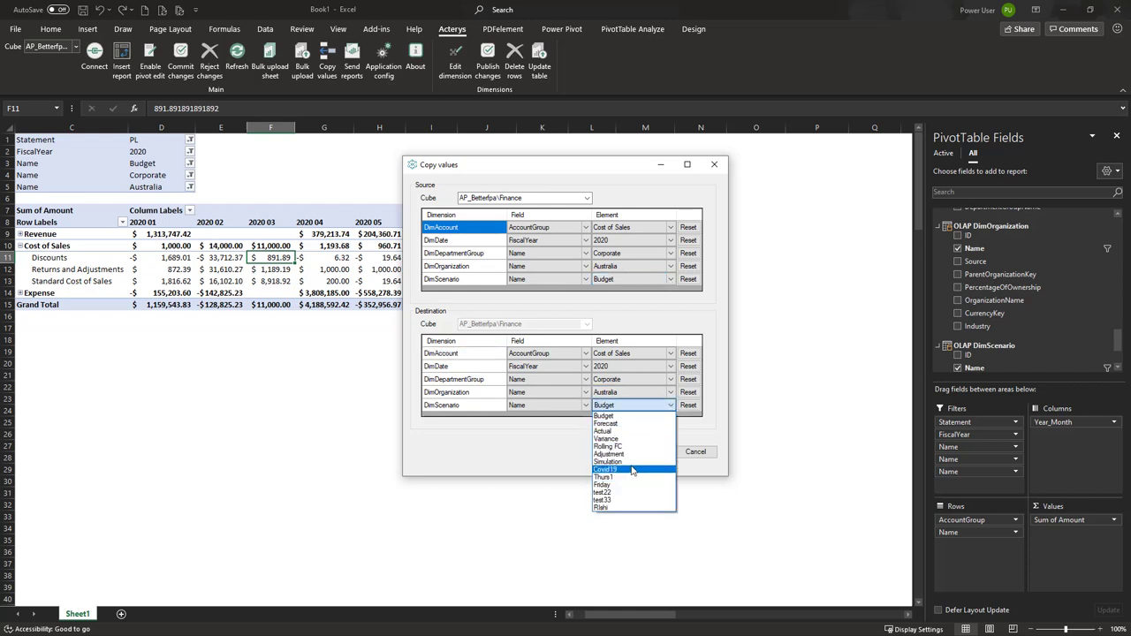
left_click(631, 470)
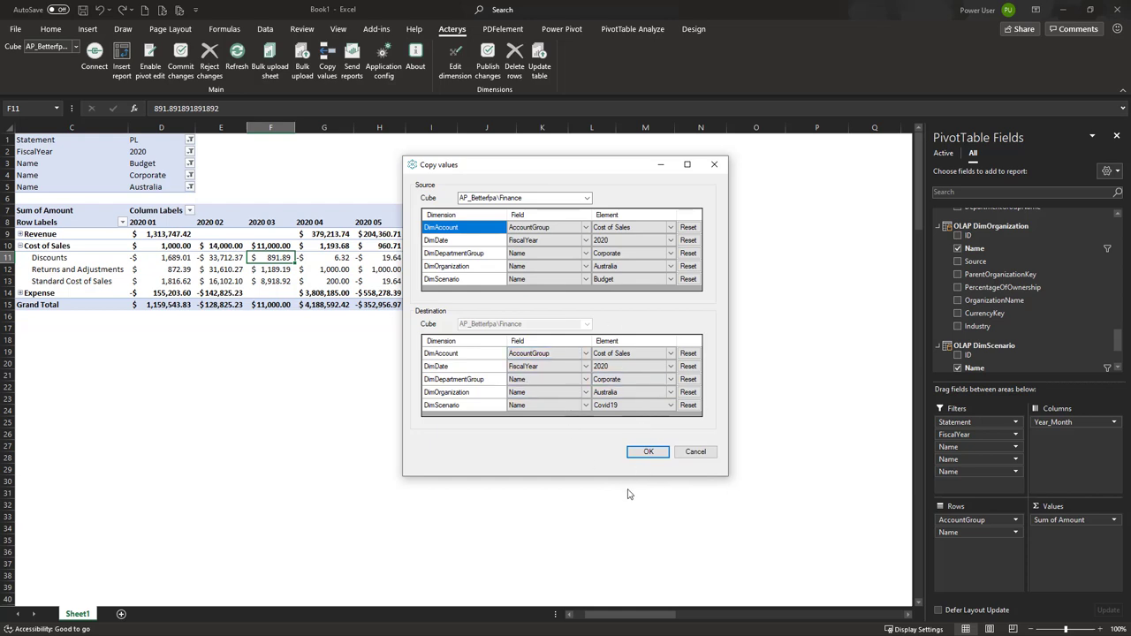
left_click(647, 451)
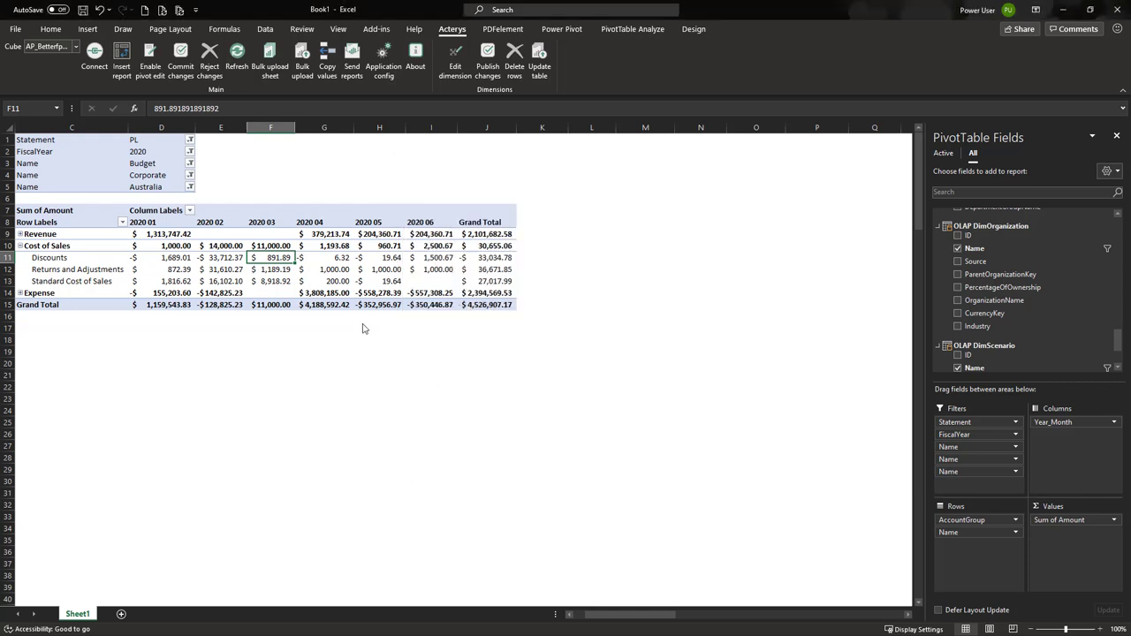
left_click(594, 364)
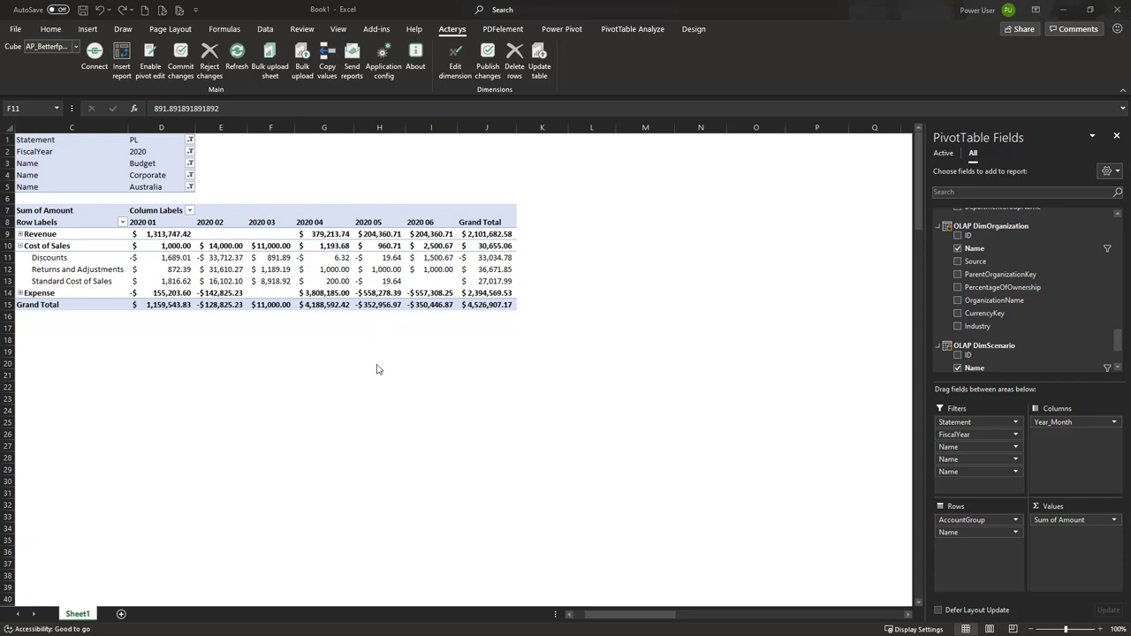
Filter the PivotTable to the Covid19 scenario and expand the Cost of Sales group
left_click(190, 164)
left_click(93, 201)
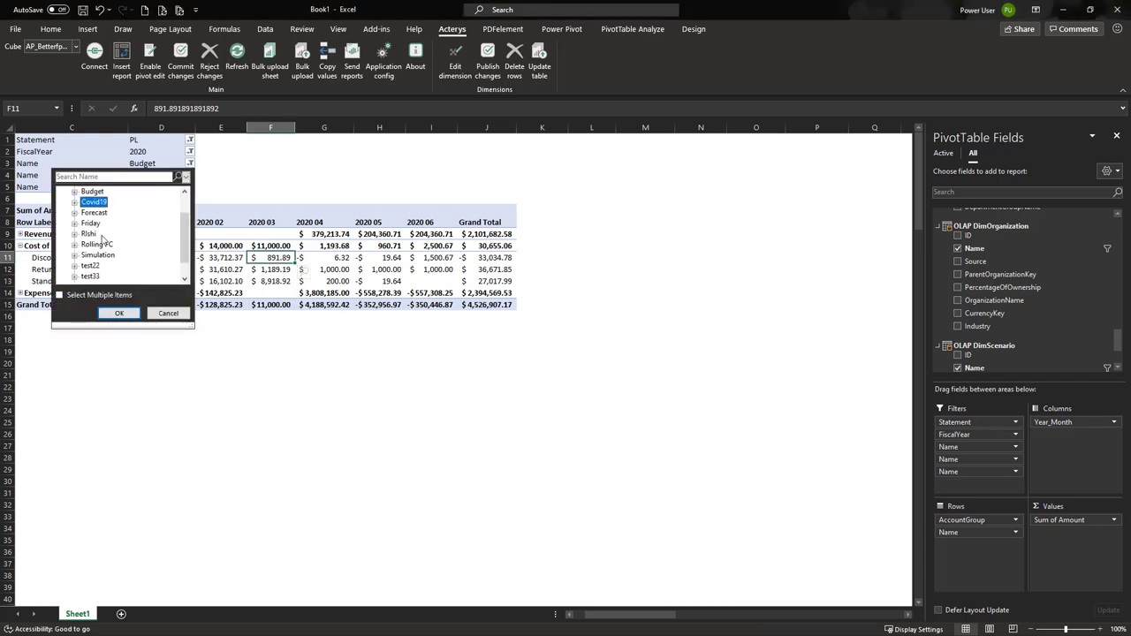
left_click(119, 312)
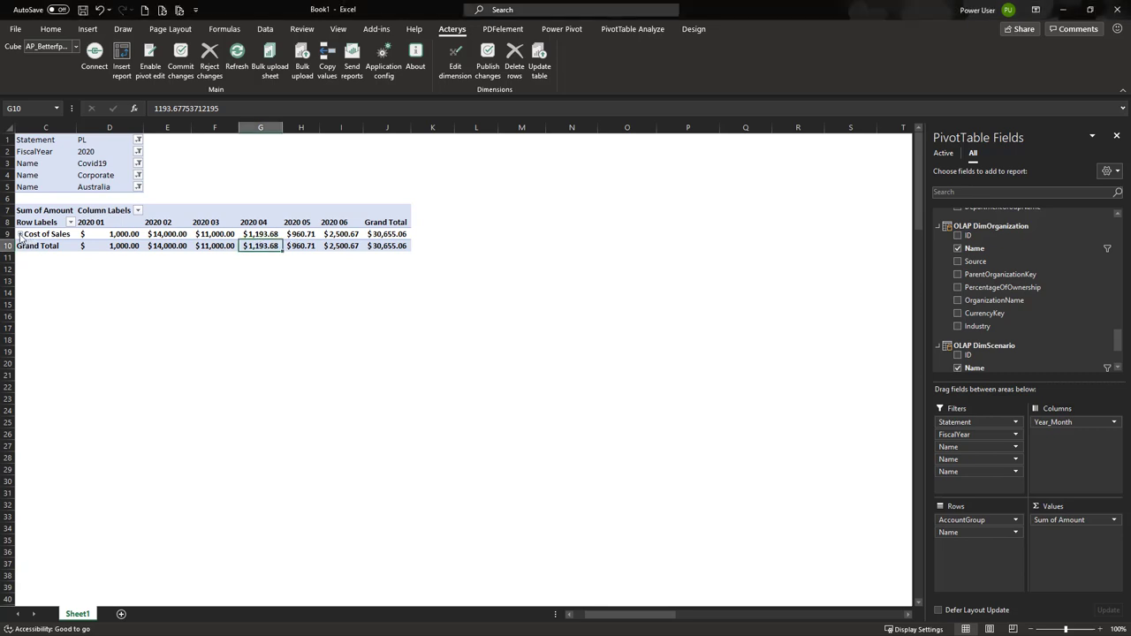
left_click(20, 234)
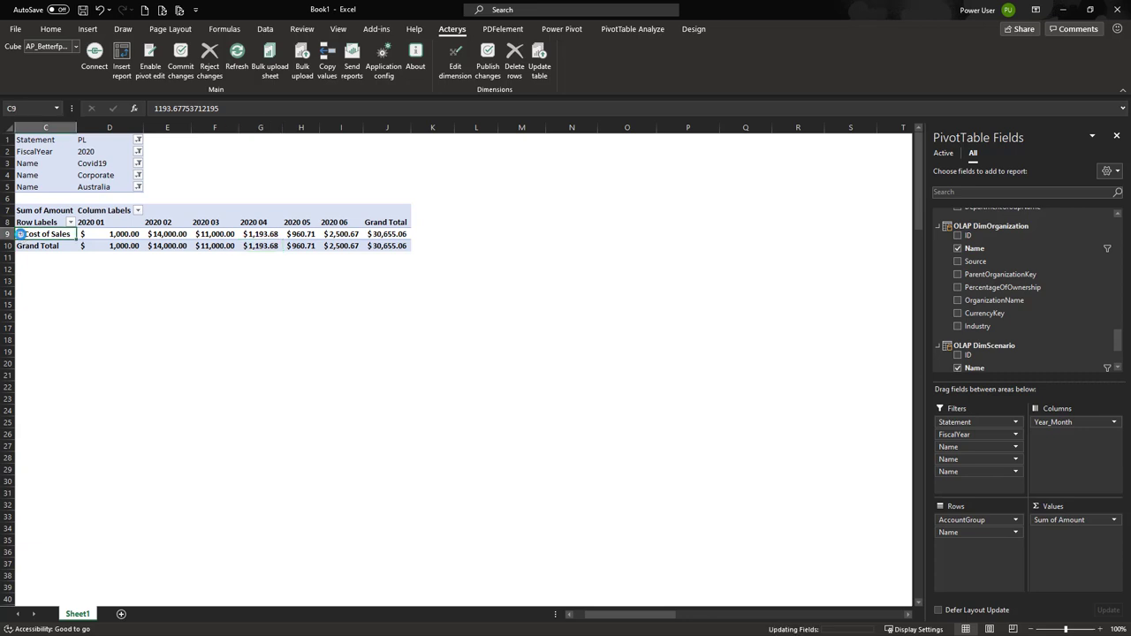
Increase the 2020 03 Cost of Sales subtotal by 10% to 12,100 with the I10% shorthand
left_click(270, 234)
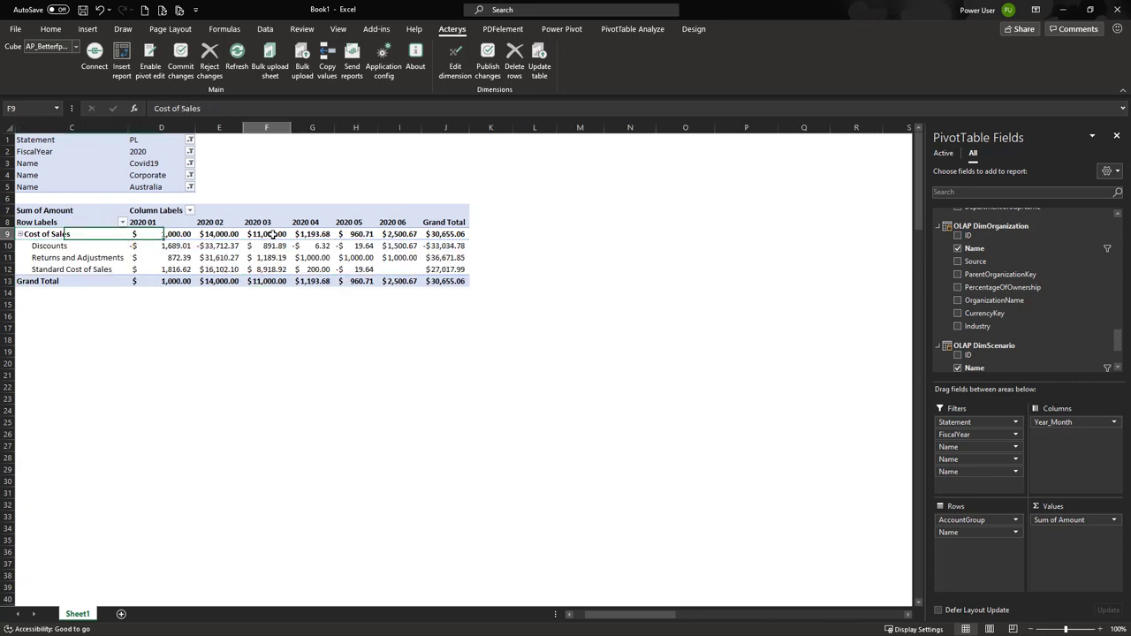
key("BackSpace")
type("121")
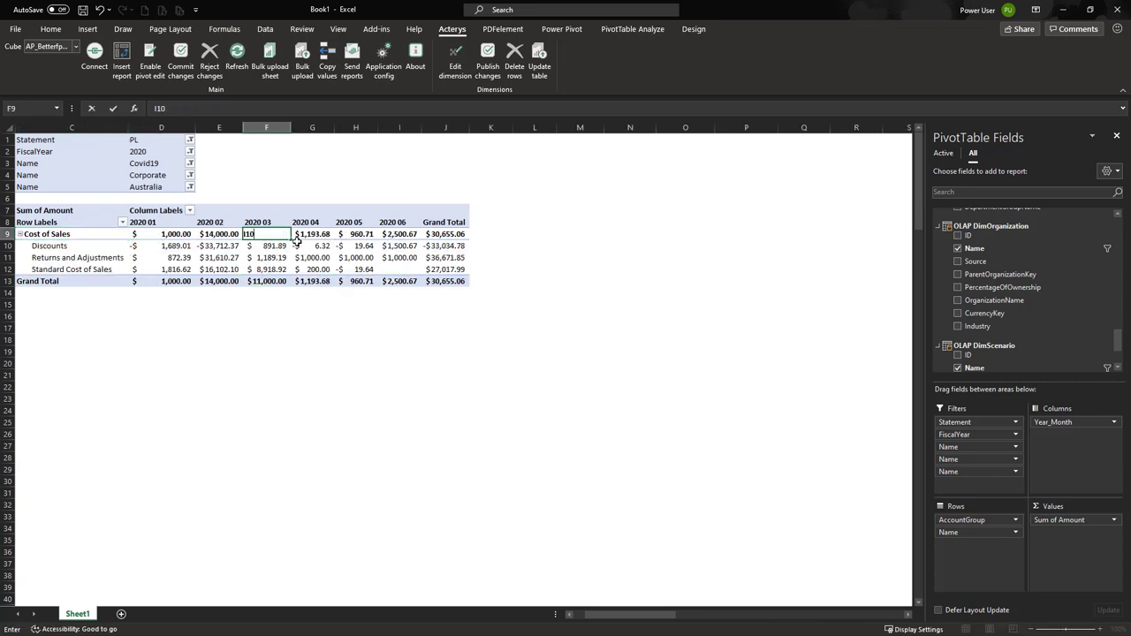
type("00")
key("Return")
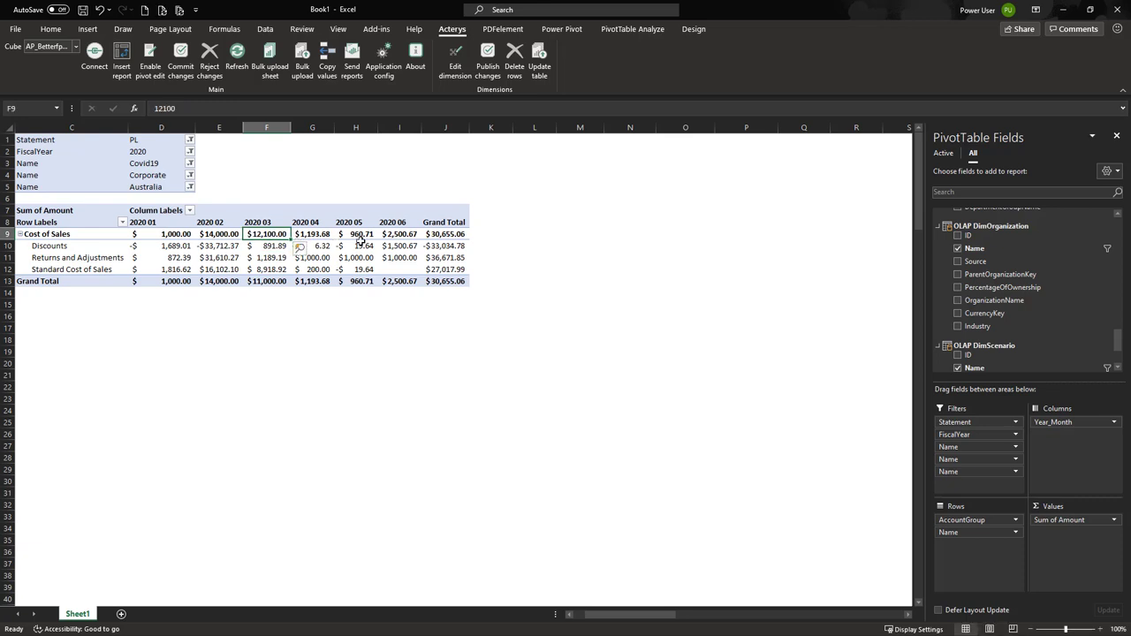
Decrease the 2020 06 Cost of Sales subtotal by 30% with the D30% shorthand
left_click(404, 235)
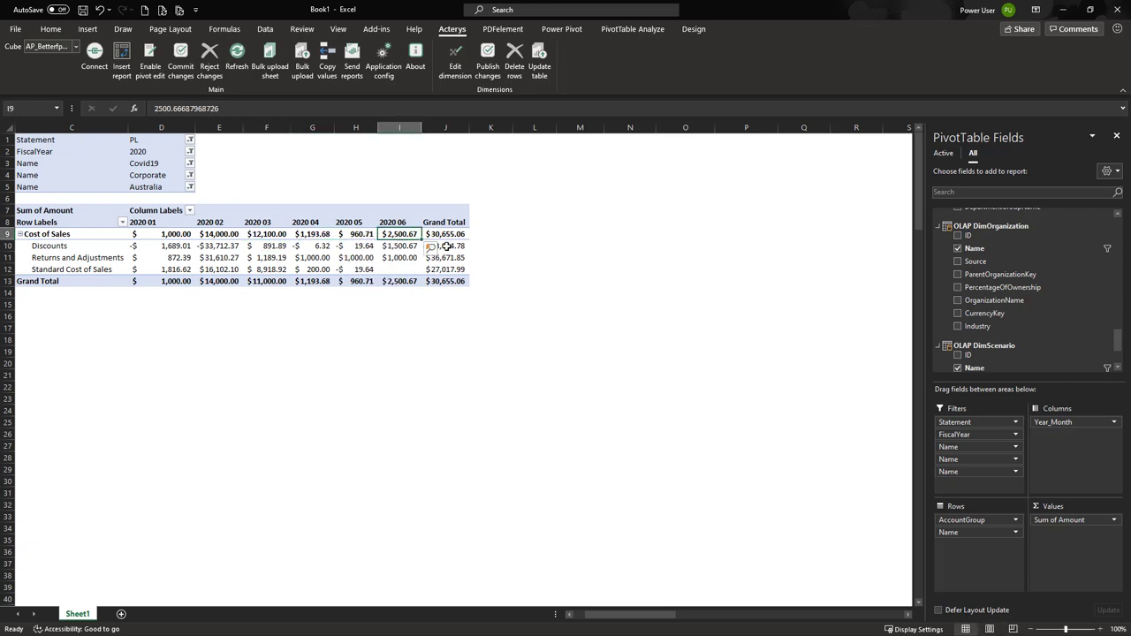
type("D3")
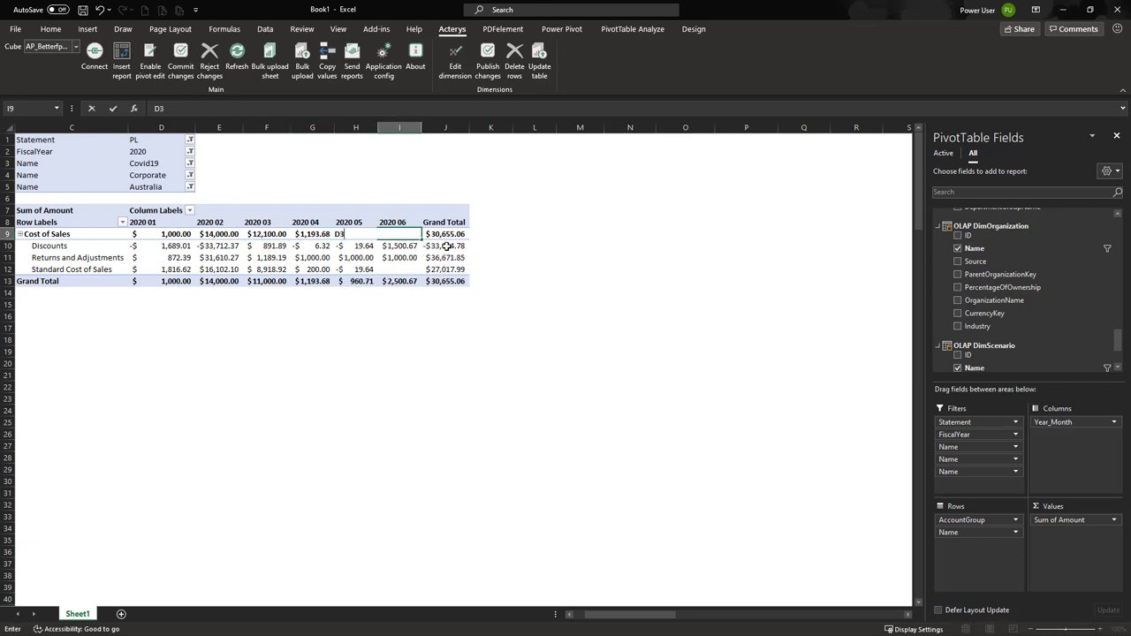
type("0%")
key("Return")
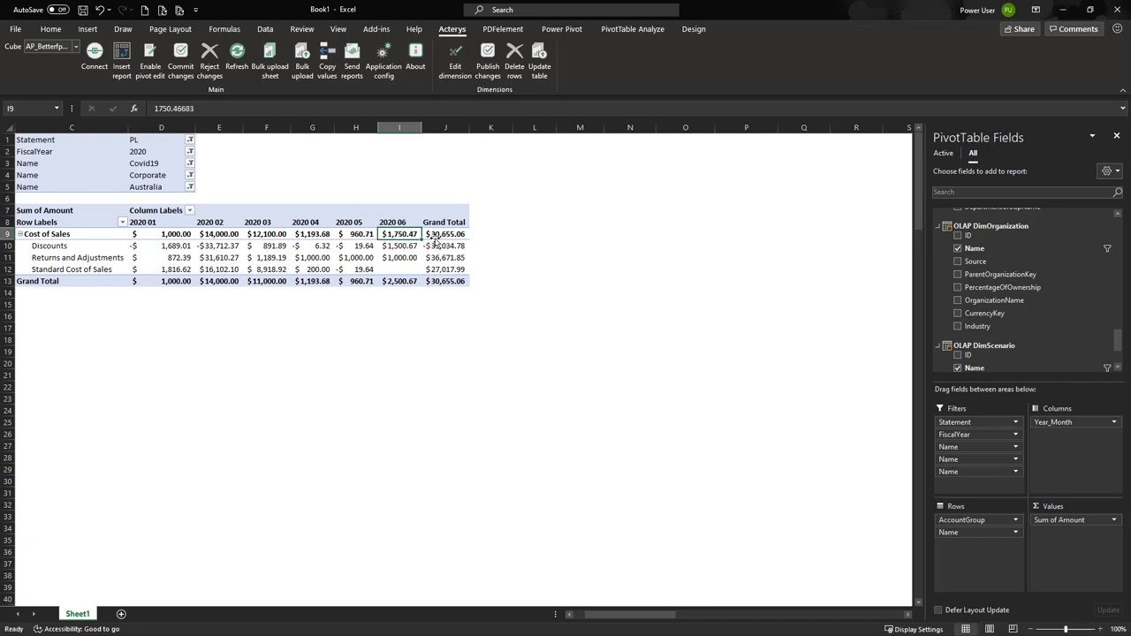
Set the 2020 05 Cost of Sales subtotal to 1100
left_click(358, 233)
type("1100")
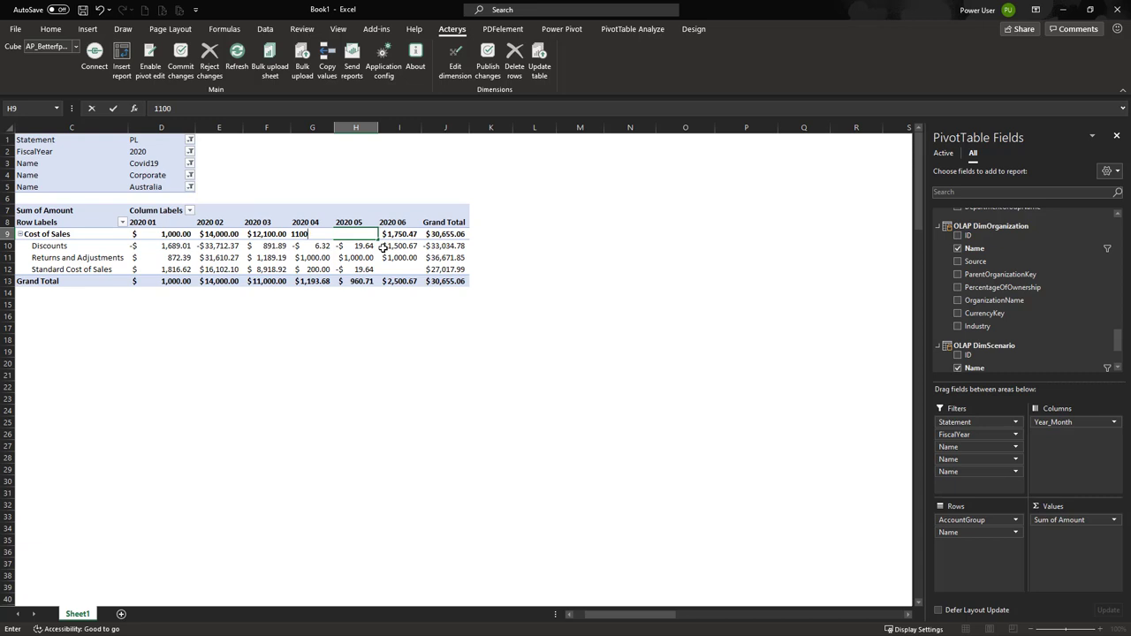
key("Return")
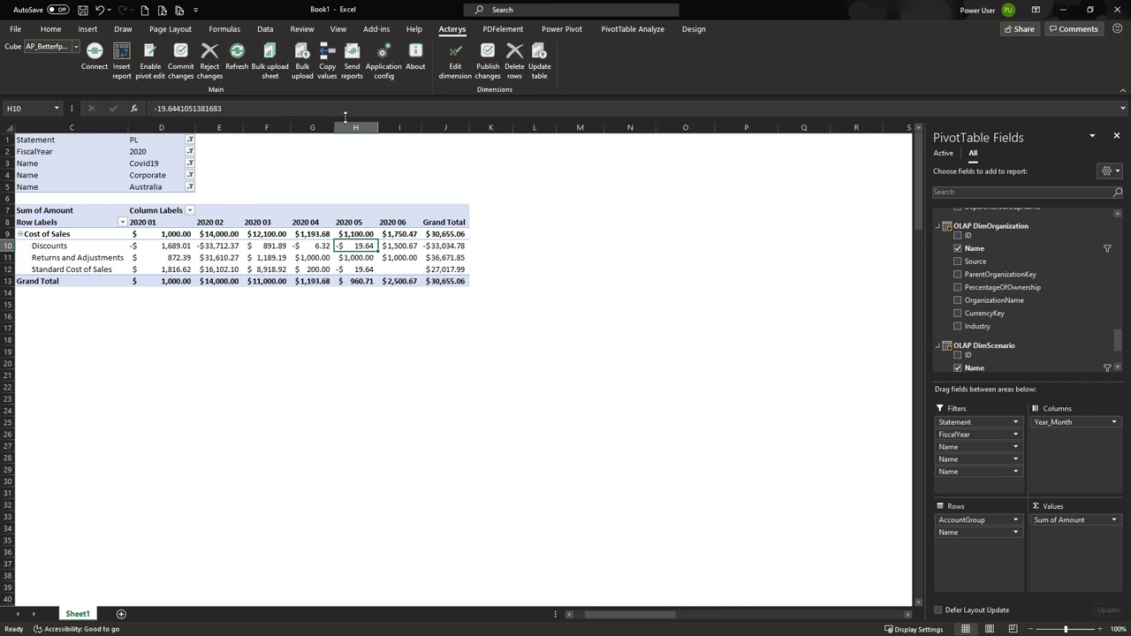
Review the Acterys application configuration, including the authorization, server URL and report e-mail settings, and close it without changes
left_click(380, 71)
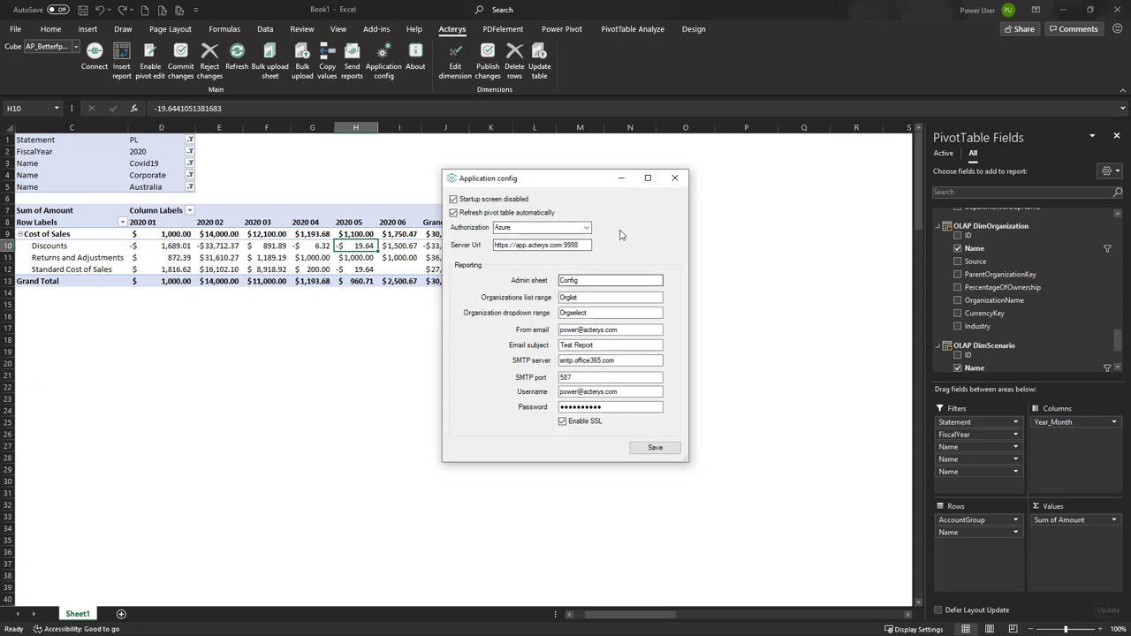
left_click(675, 181)
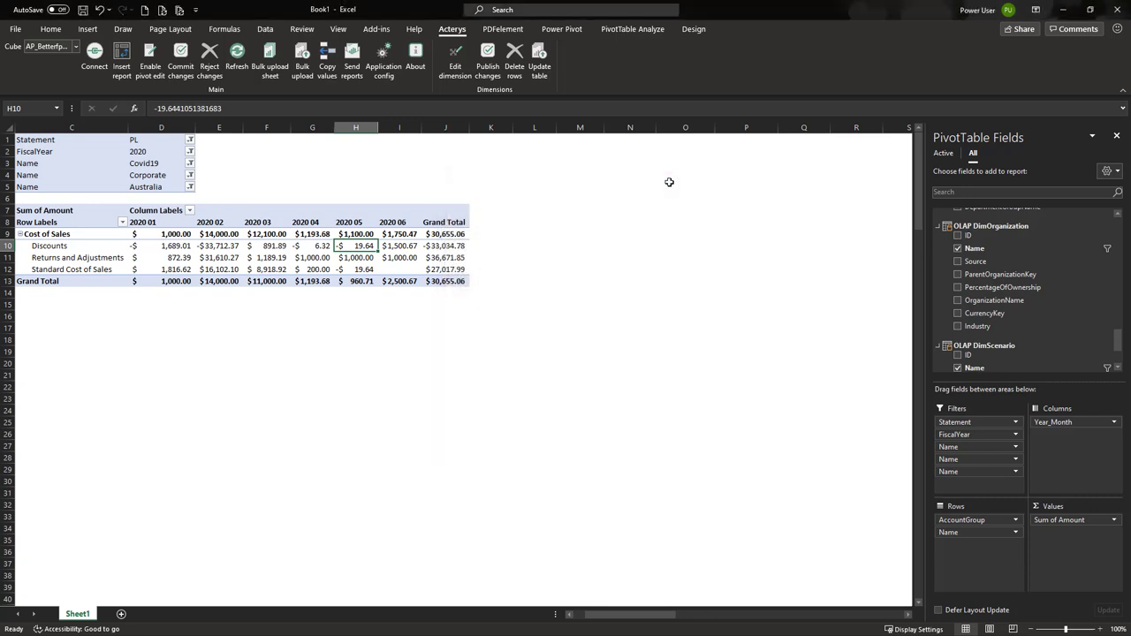
Add a new worksheet and load the AP_Betterfpa\DimAccount dimension into the workbook for editing
left_click(121, 614)
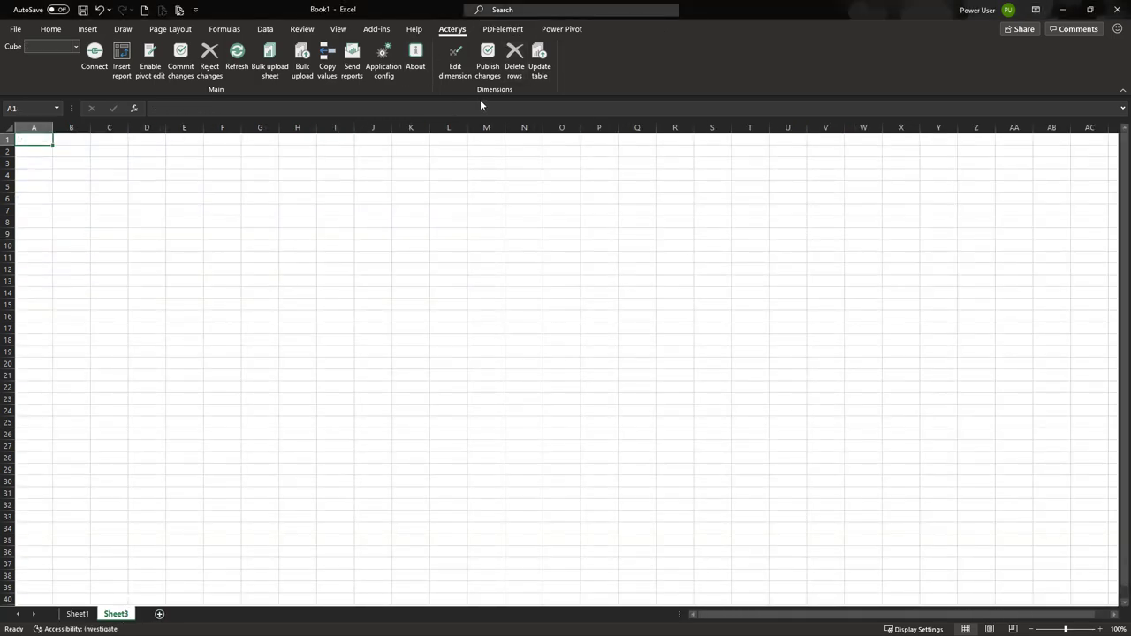
left_click(455, 62)
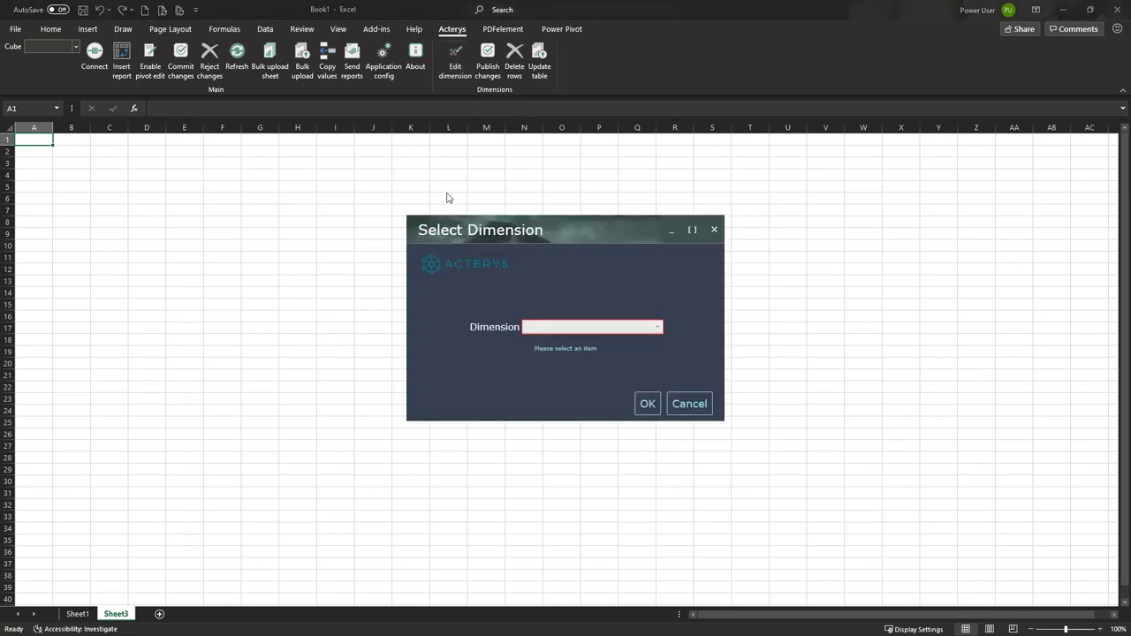
left_click(583, 329)
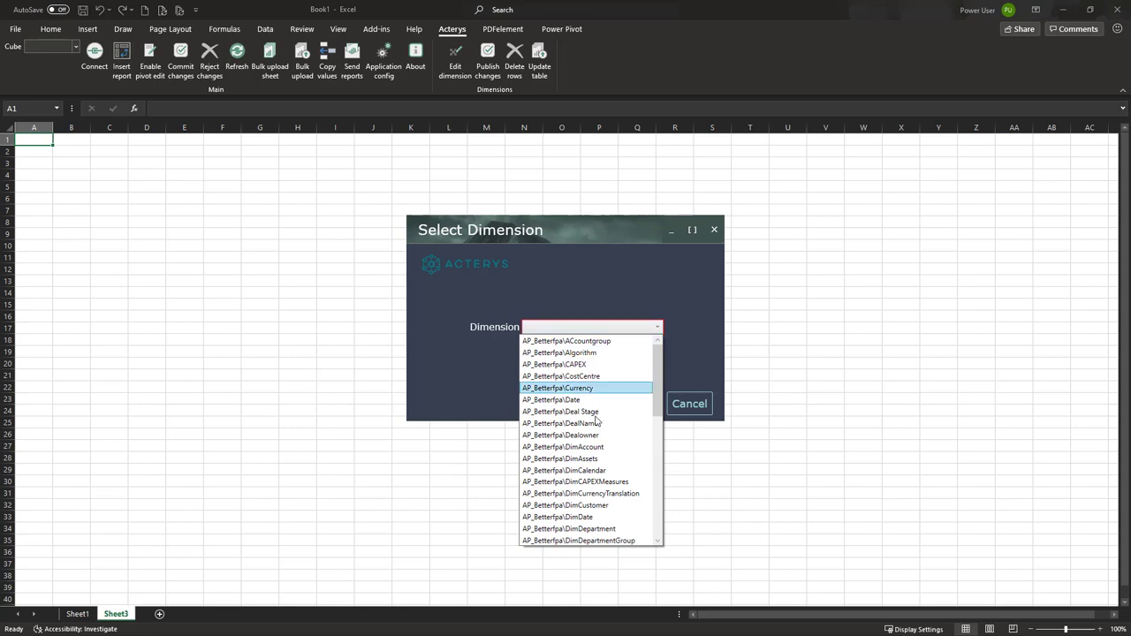
left_click(591, 446)
left_click(645, 404)
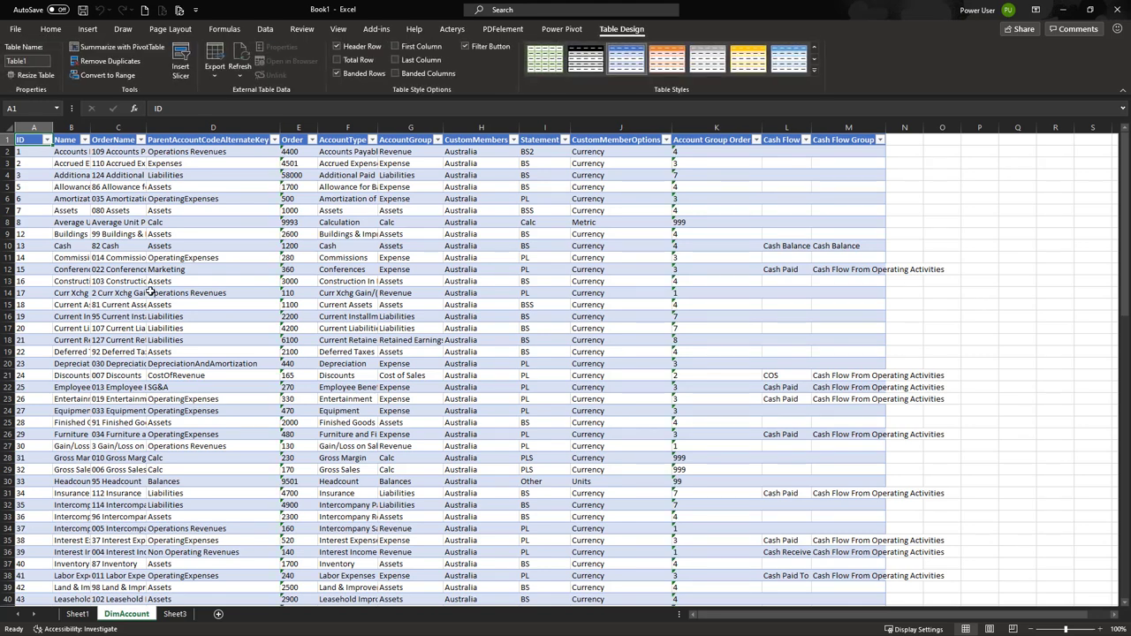
Fill the Cash Balance value from cell L10 upward through L4 in the Cash Flow column
left_click(451, 32)
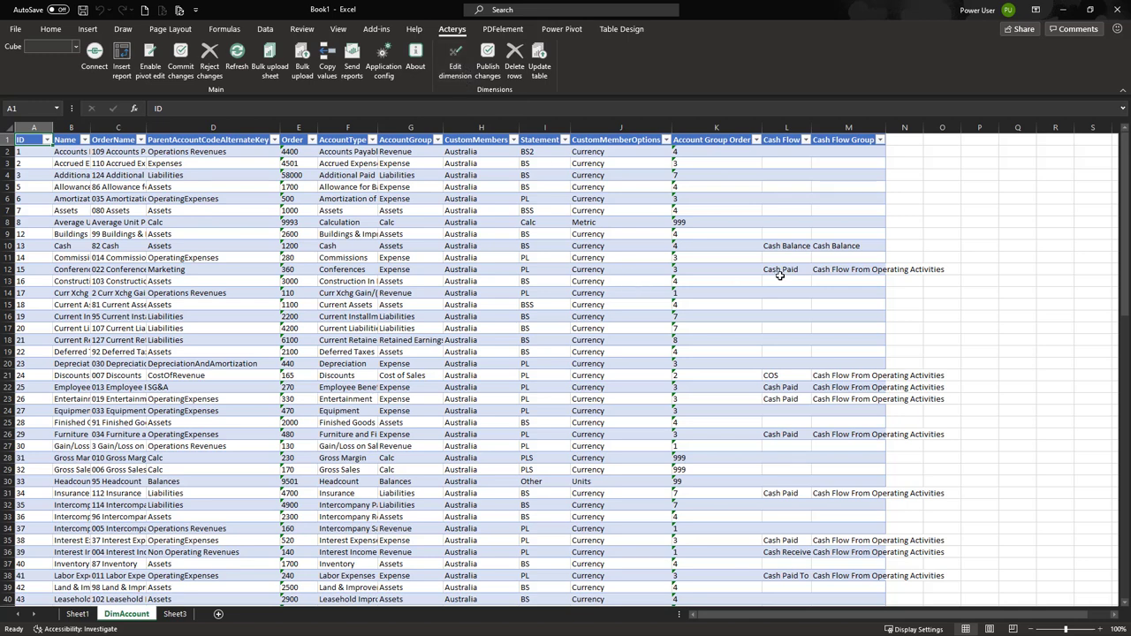
left_click(794, 247)
left_click_drag(810, 251, 808, 175)
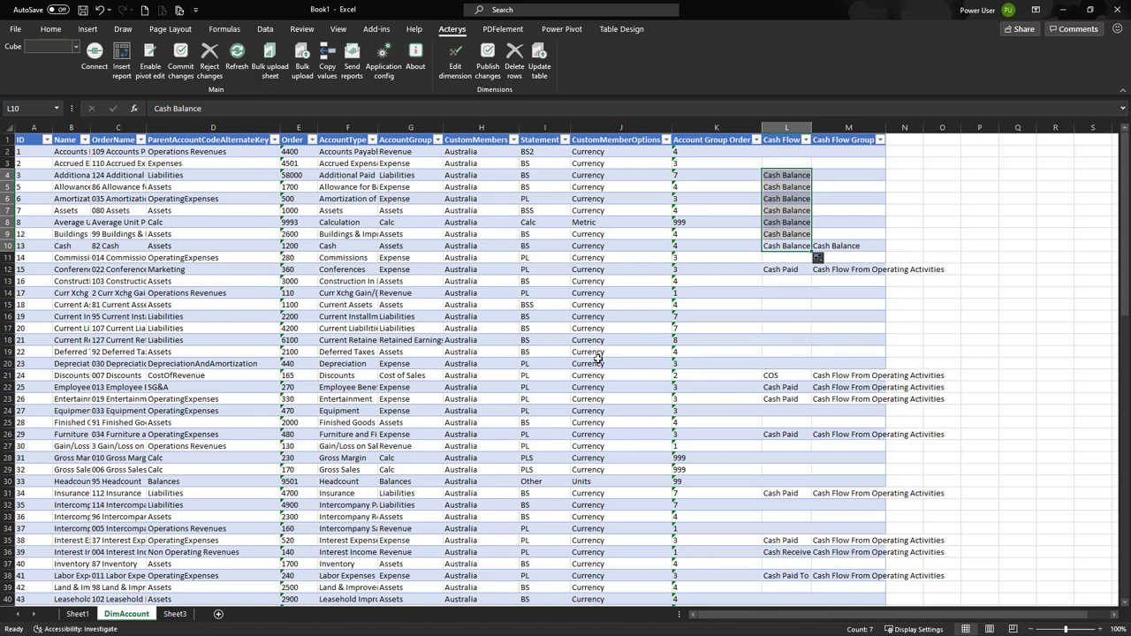
Publish the edited account table to the AP_Betterfpa\DimAccount dimension
left_click(487, 63)
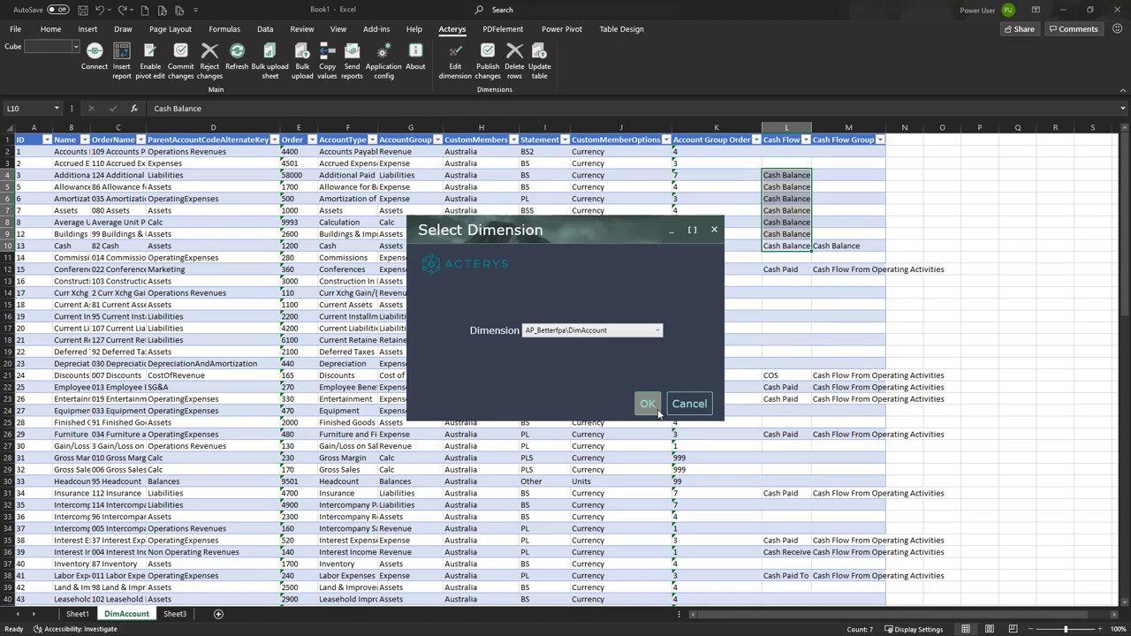
left_click(655, 408)
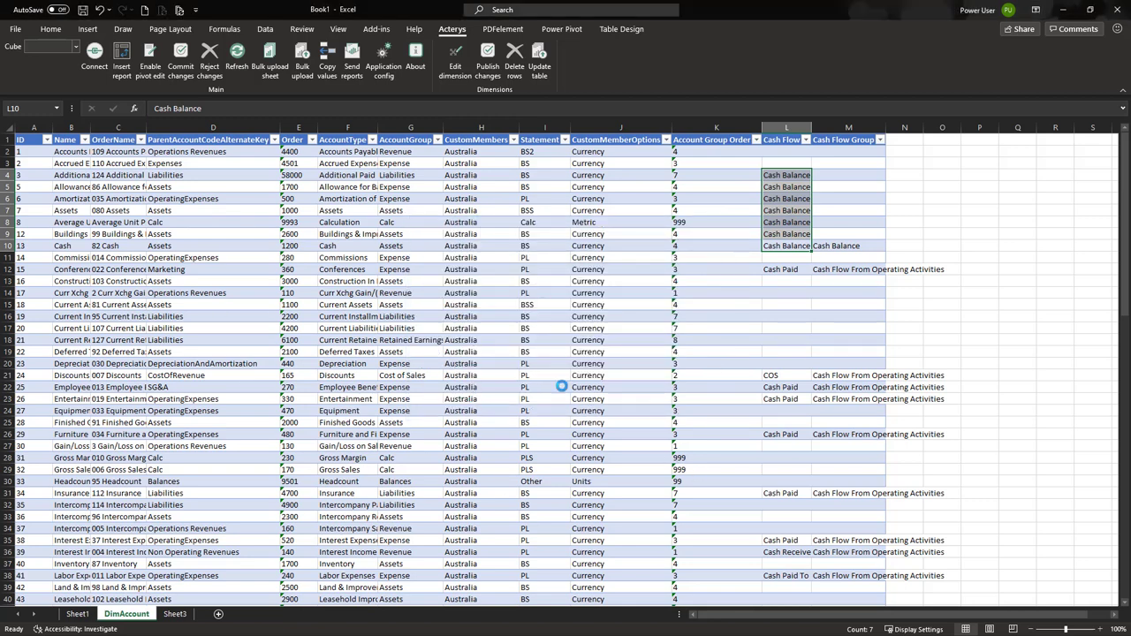
left_click(616, 358)
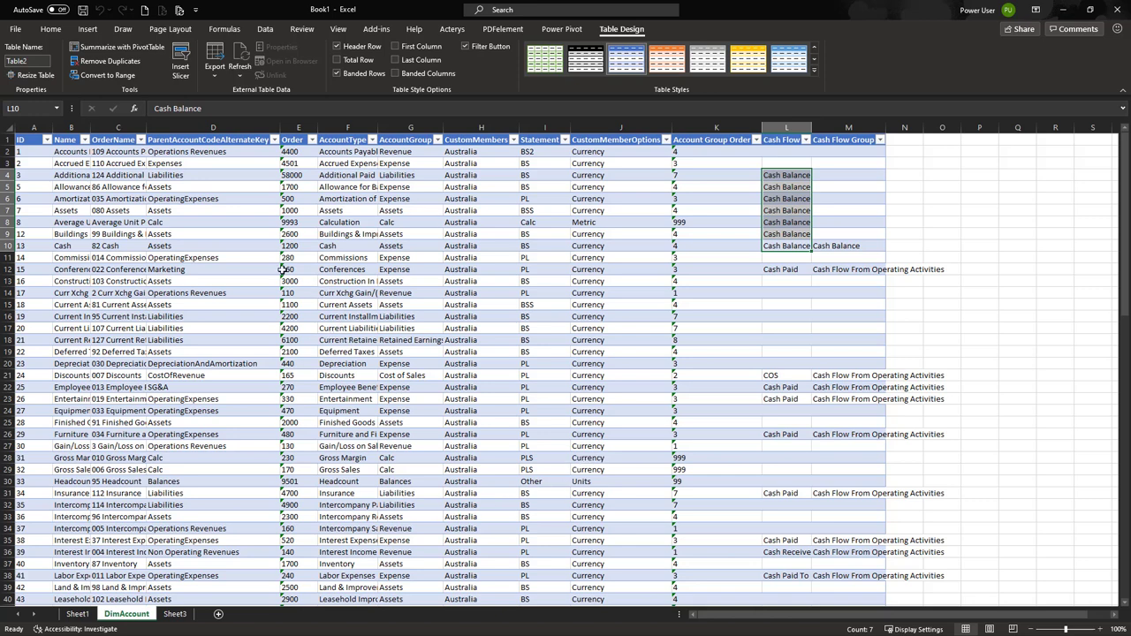
left_click(800, 328)
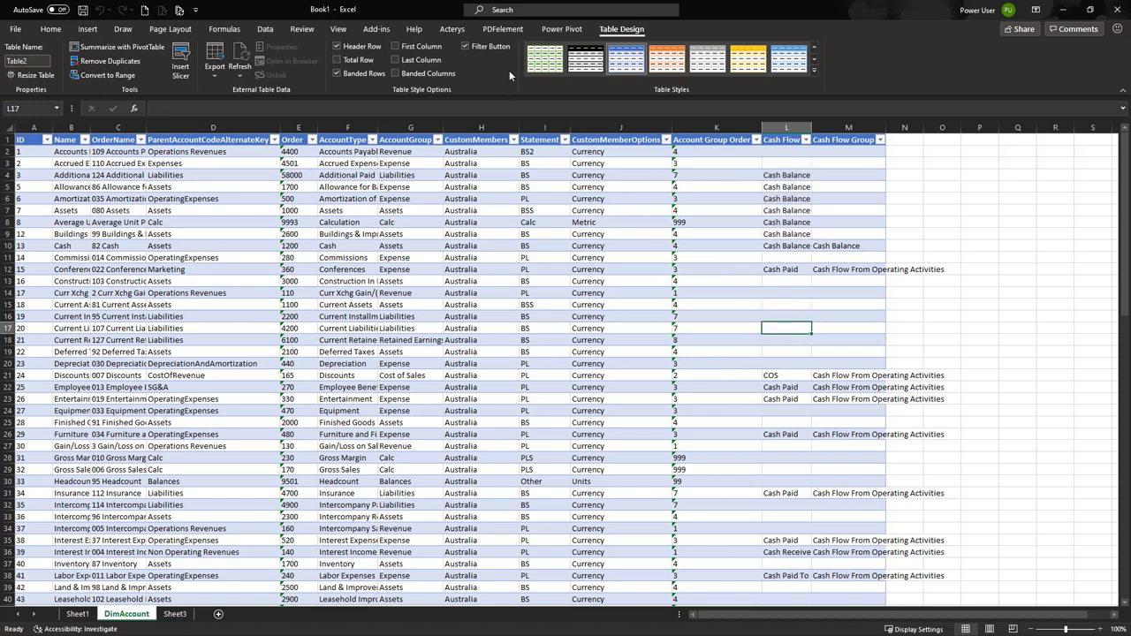
left_click(457, 33)
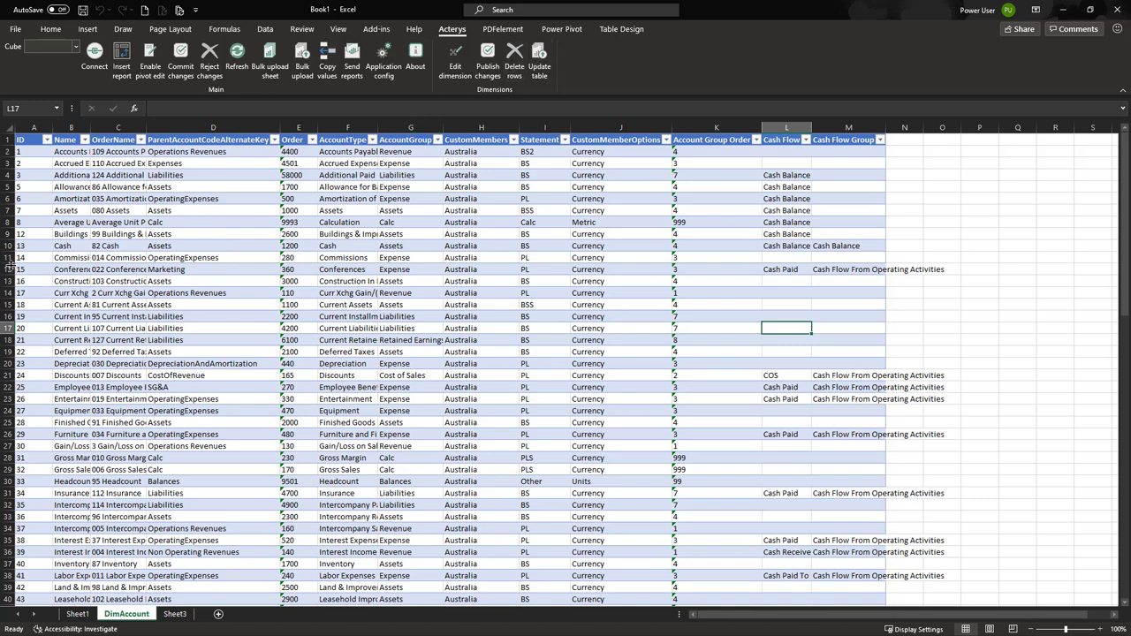
left_click_drag(7, 269, 7, 305)
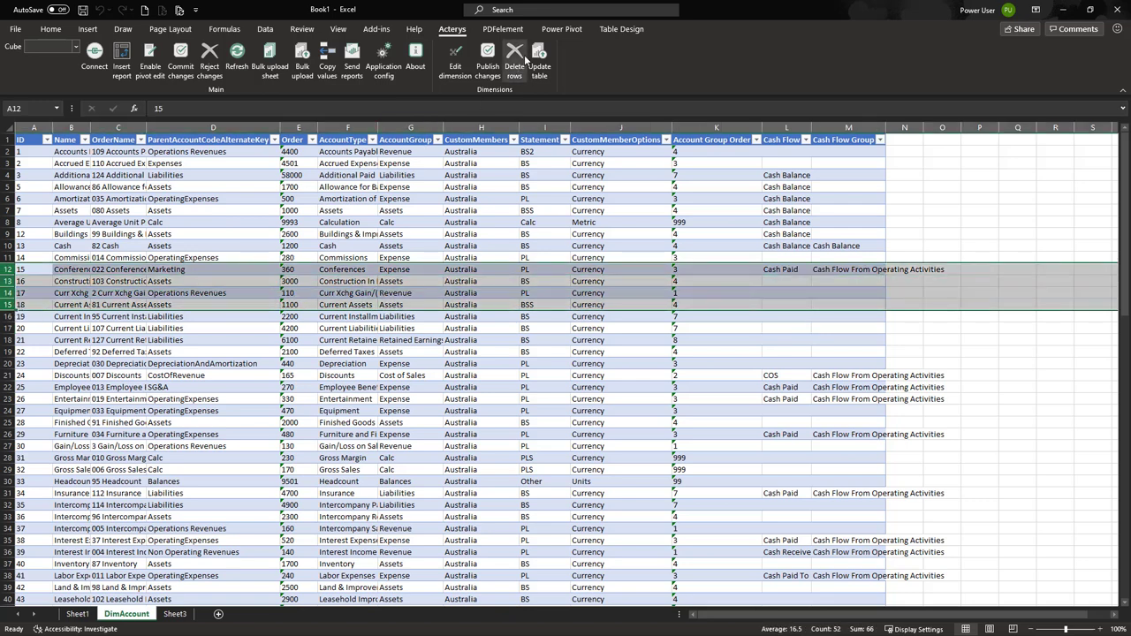
left_click(540, 223)
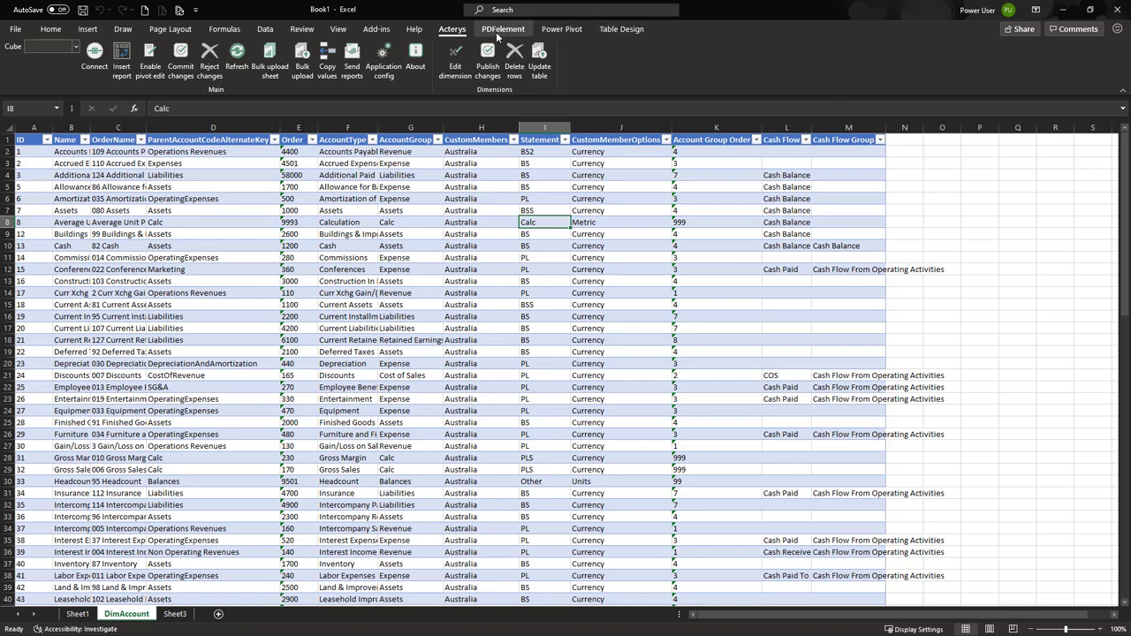
left_click(573, 30)
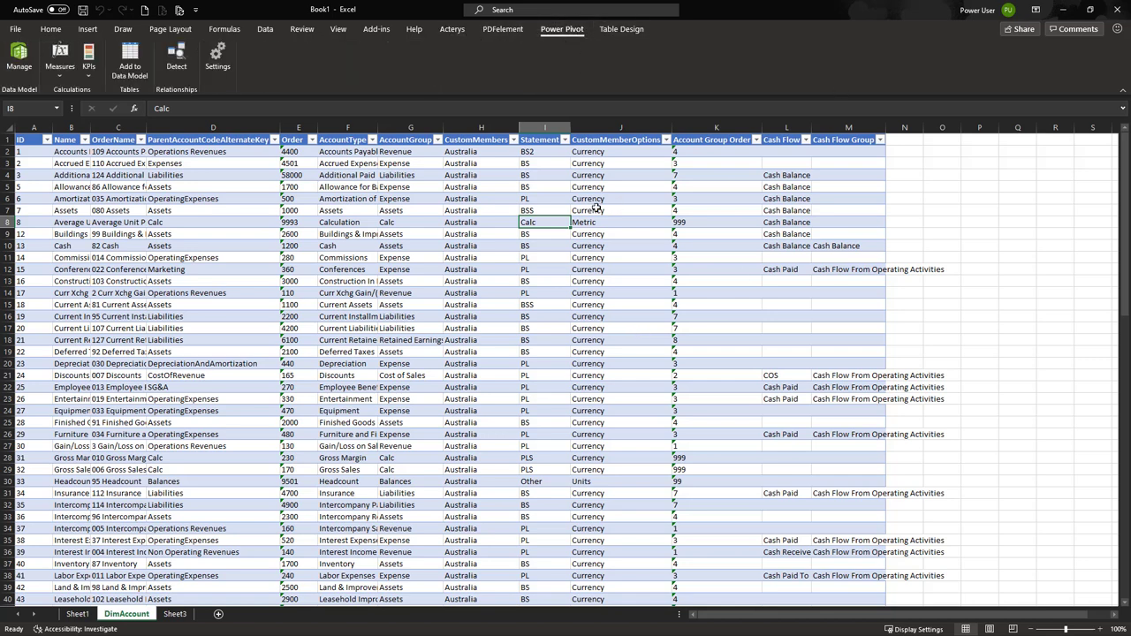